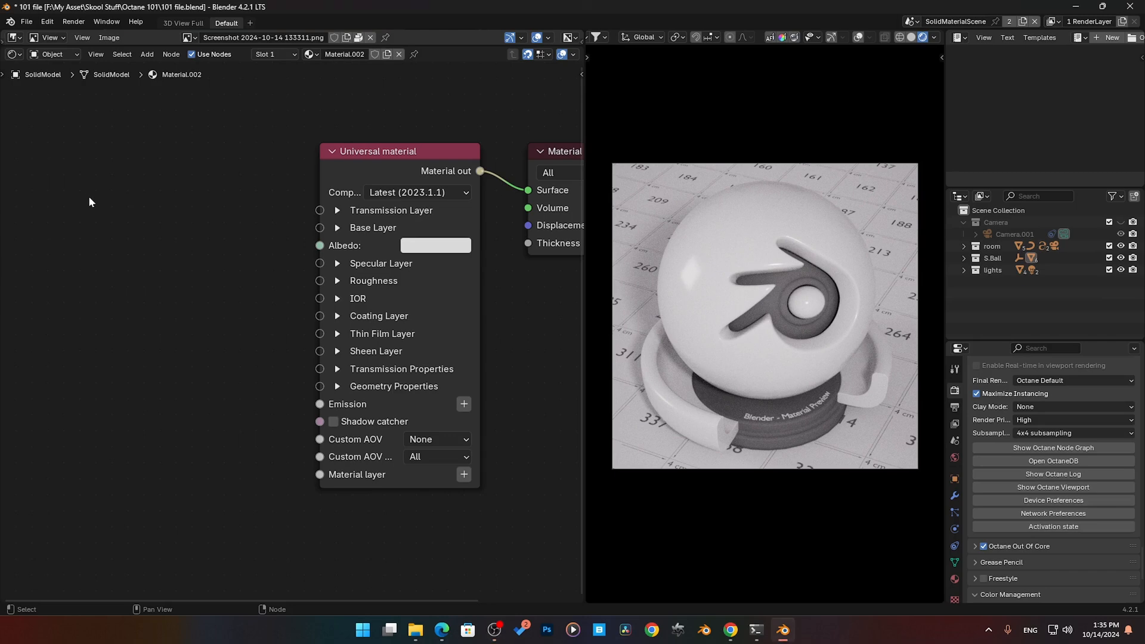
# - Add an Octane RGB color texture node and connect its output to the Universal material's Albedo input
pyautogui.hotkey('shift', 'a')
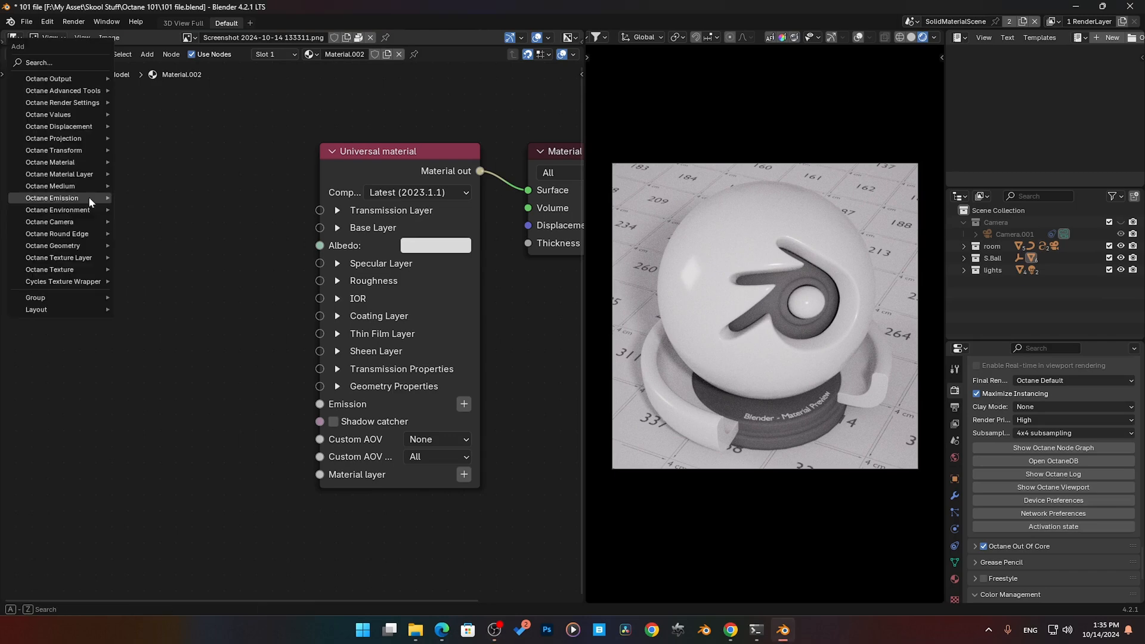
pyautogui.moveTo(94, 273)
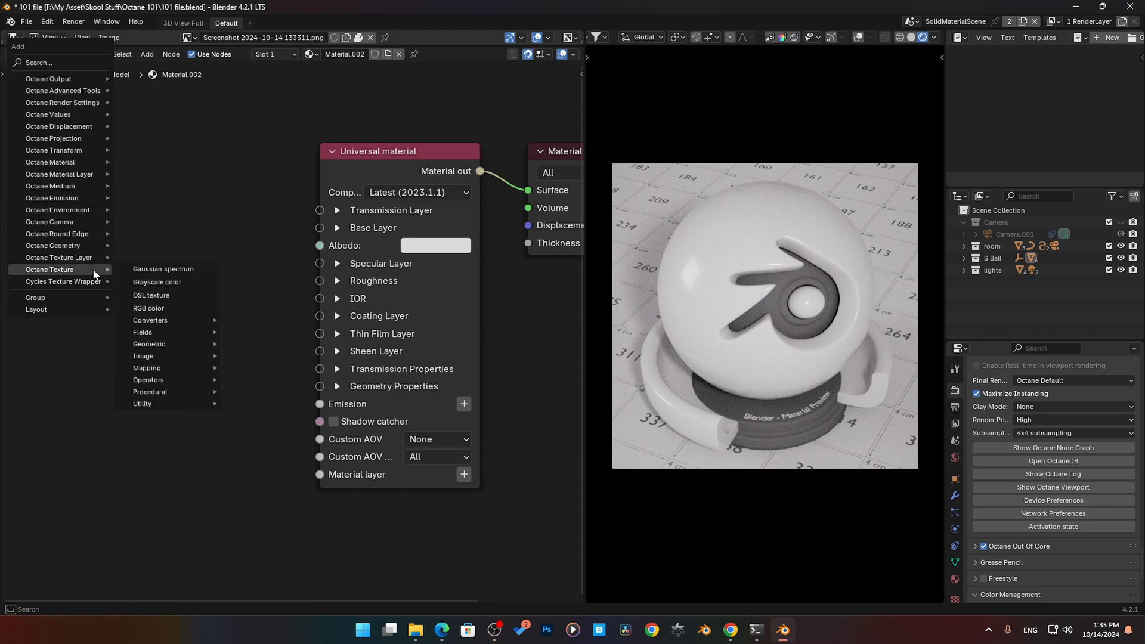
pyautogui.click(164, 306)
pyautogui.click(97, 170)
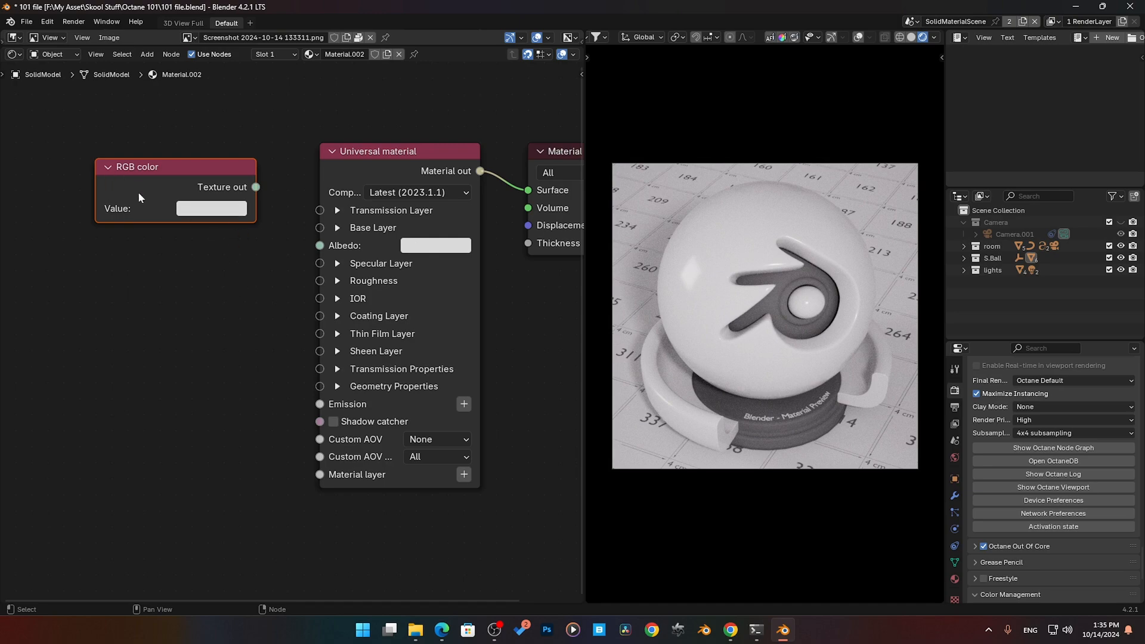
pyautogui.moveTo(256, 186); pyautogui.dragTo(319, 245)
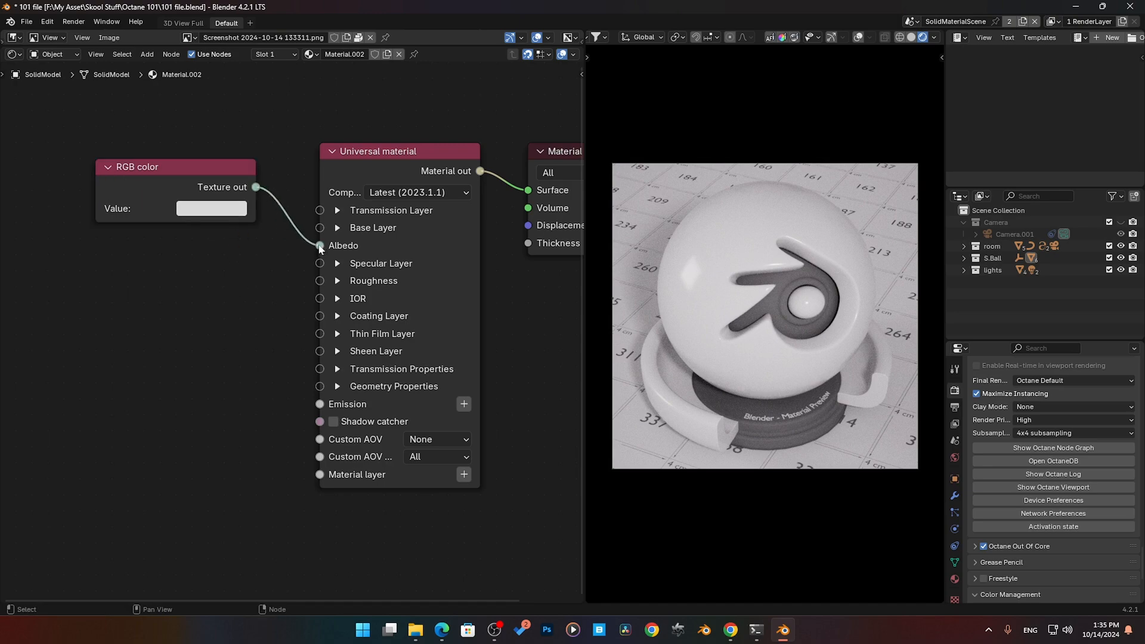
# - Set the RGB color node's value to bright green, hex 80DA2E
pyautogui.click(227, 209)
pyautogui.click(241, 271)
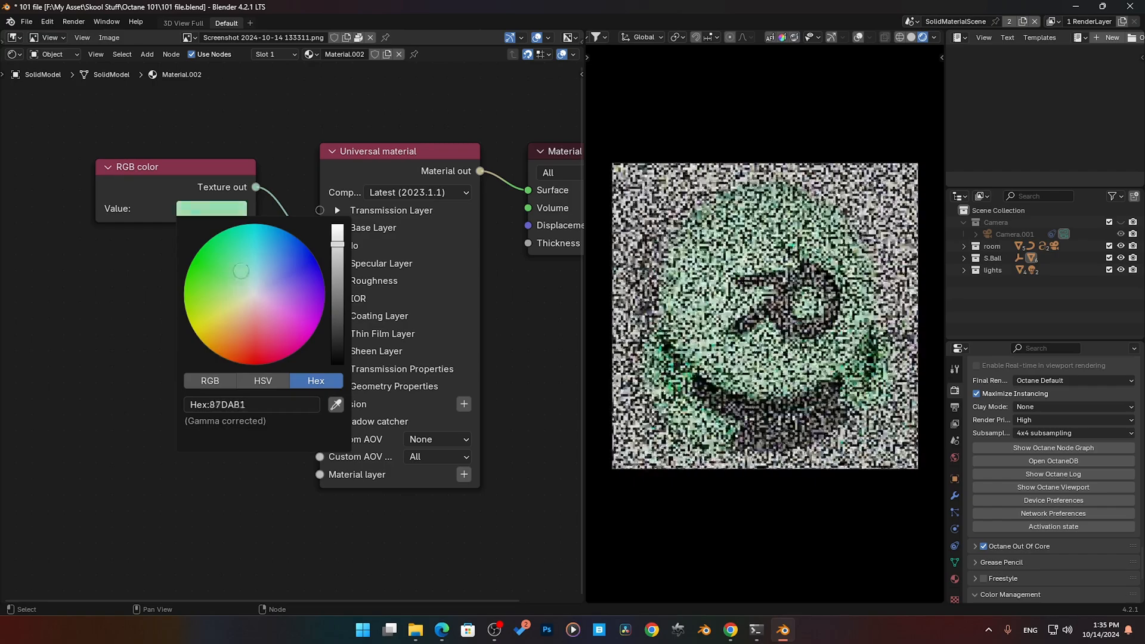
pyautogui.moveTo(241, 271)
pyautogui.mouseDown()
pyautogui.moveTo(314, 279)
pyautogui.moveTo(233, 322)
pyautogui.moveTo(198, 292)
pyautogui.mouseUp()
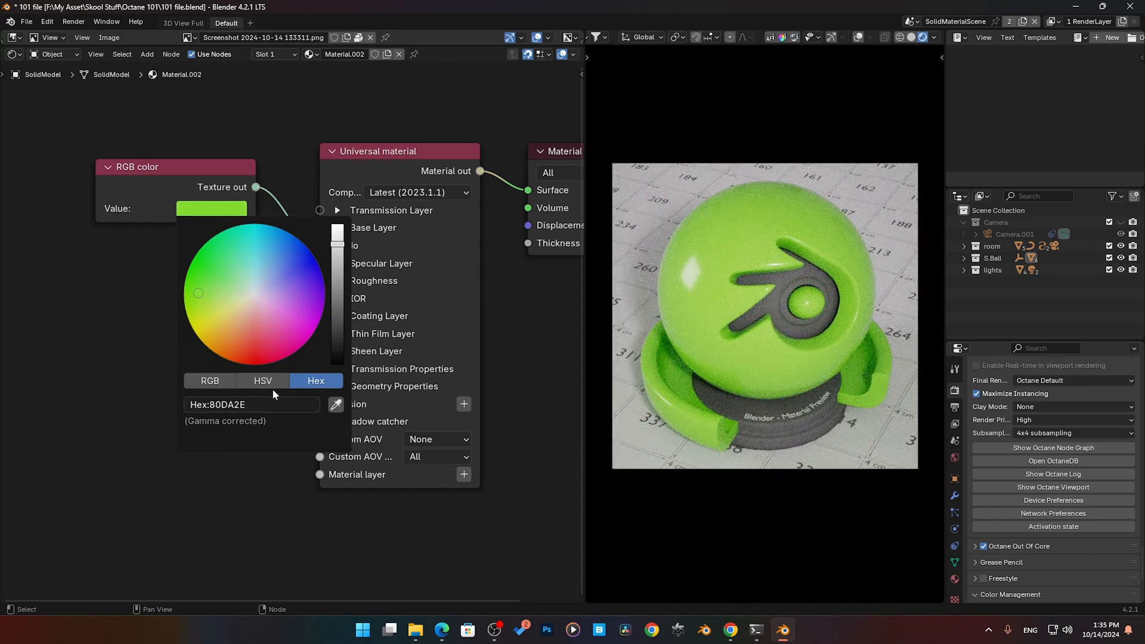
# - Look through the HSV and RGB colour modes and set red to about 0.454, green to 0.473 and blue to 0.527
pyautogui.click(279, 387)
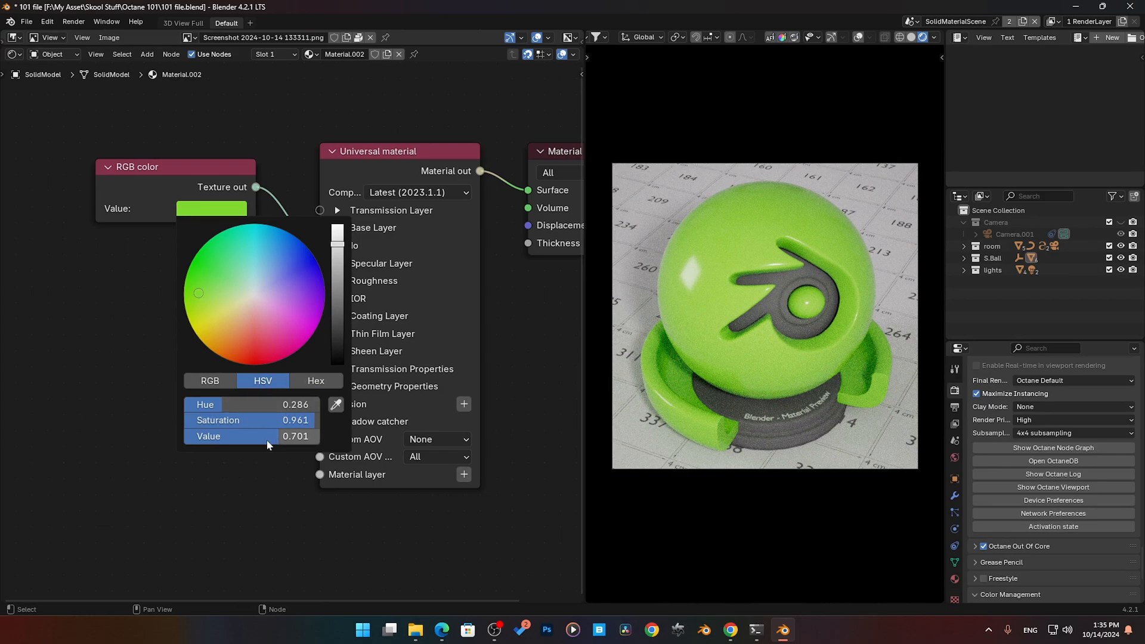
pyautogui.click(220, 381)
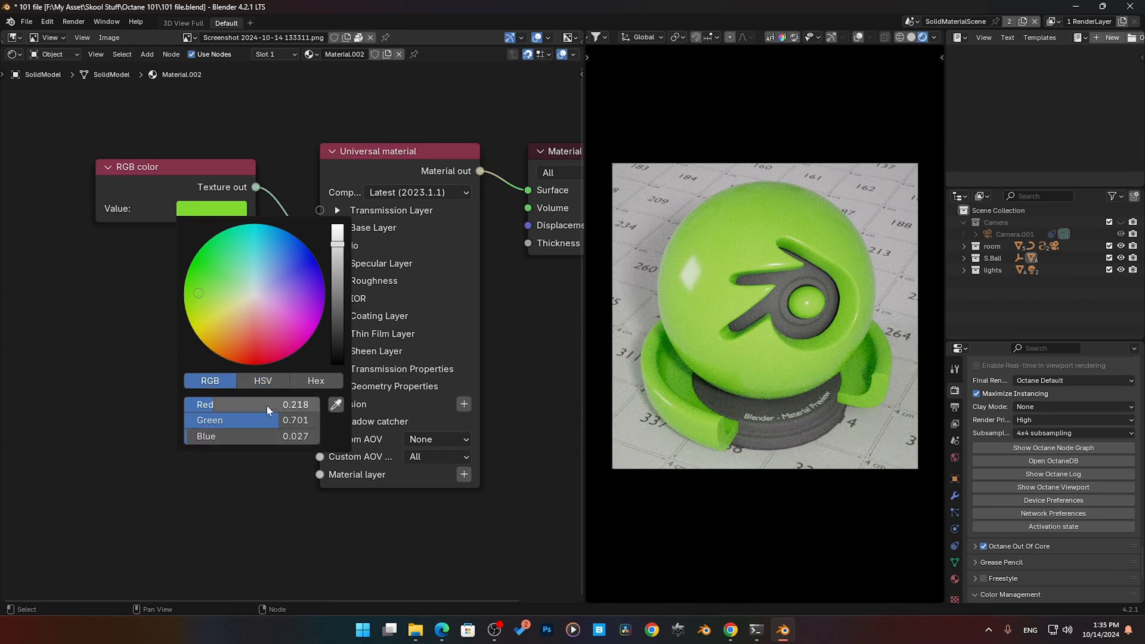
pyautogui.moveTo(267, 406); pyautogui.dragTo(247, 420)
pyautogui.moveTo(248, 436); pyautogui.dragTo(315, 437)
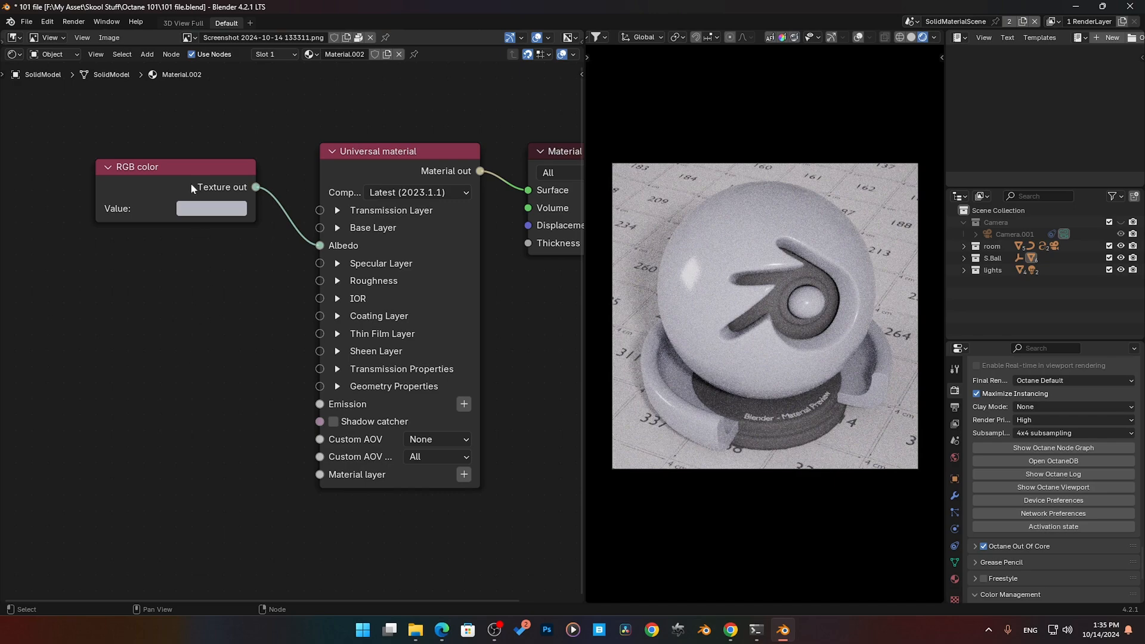
# - Sample the dark grey body of the Universal material node as the RGB color value with the eyedropper
pyautogui.moveTo(191, 188); pyautogui.dragTo(186, 242, button='middle')
pyautogui.click(220, 264)
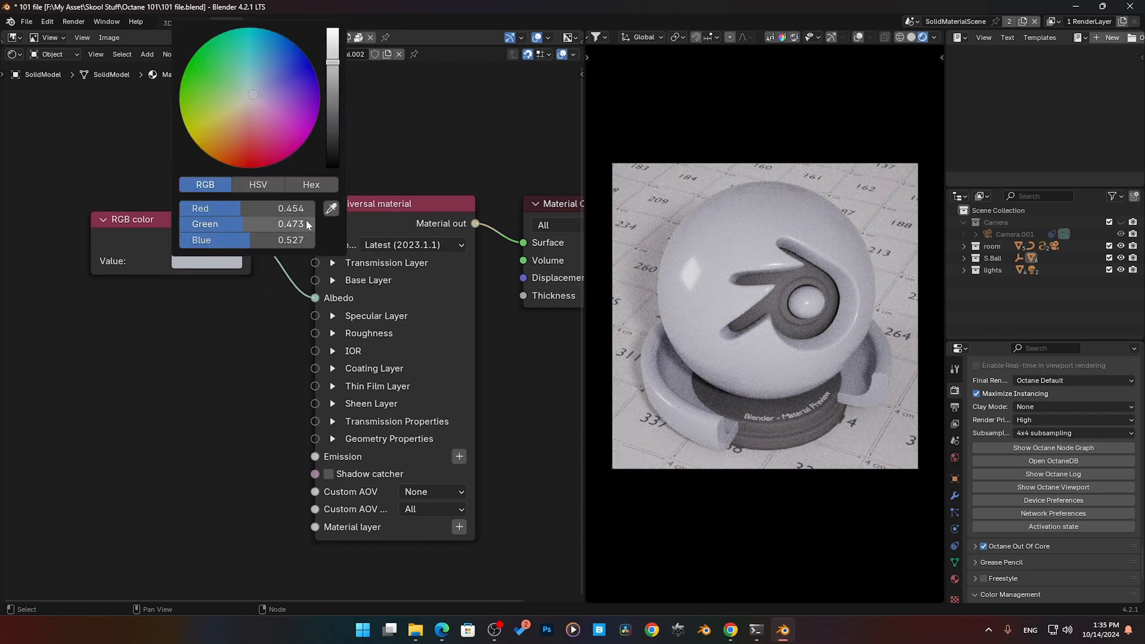
pyautogui.click(331, 212)
pyautogui.click(438, 312)
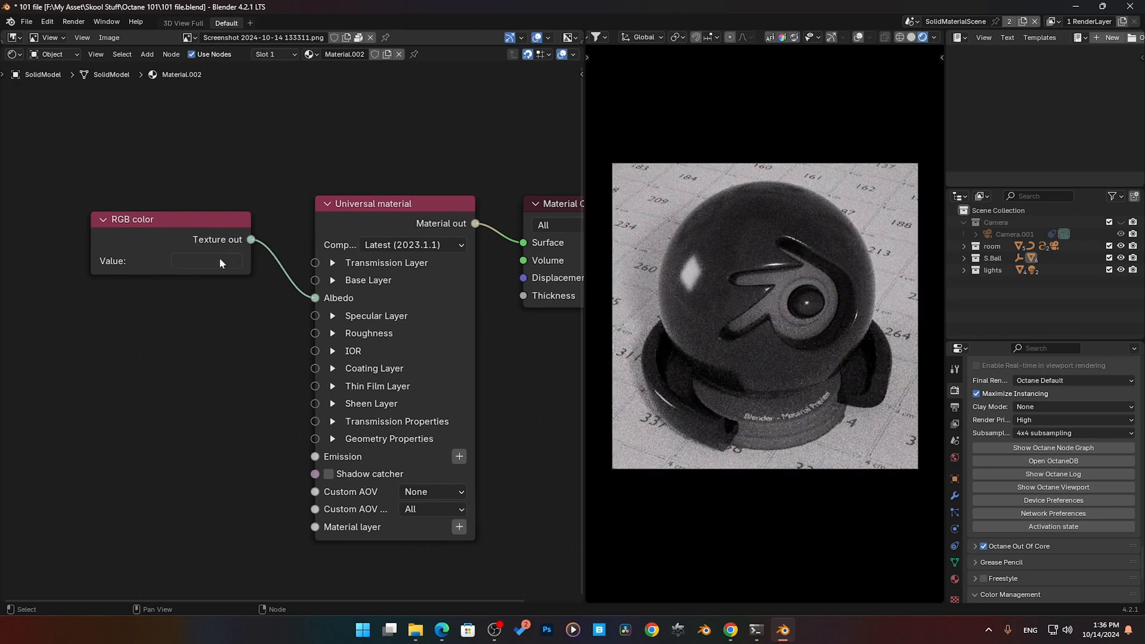
# - Sample the empty node editor background as the RGB color value with the eyedropper
pyautogui.click(237, 260)
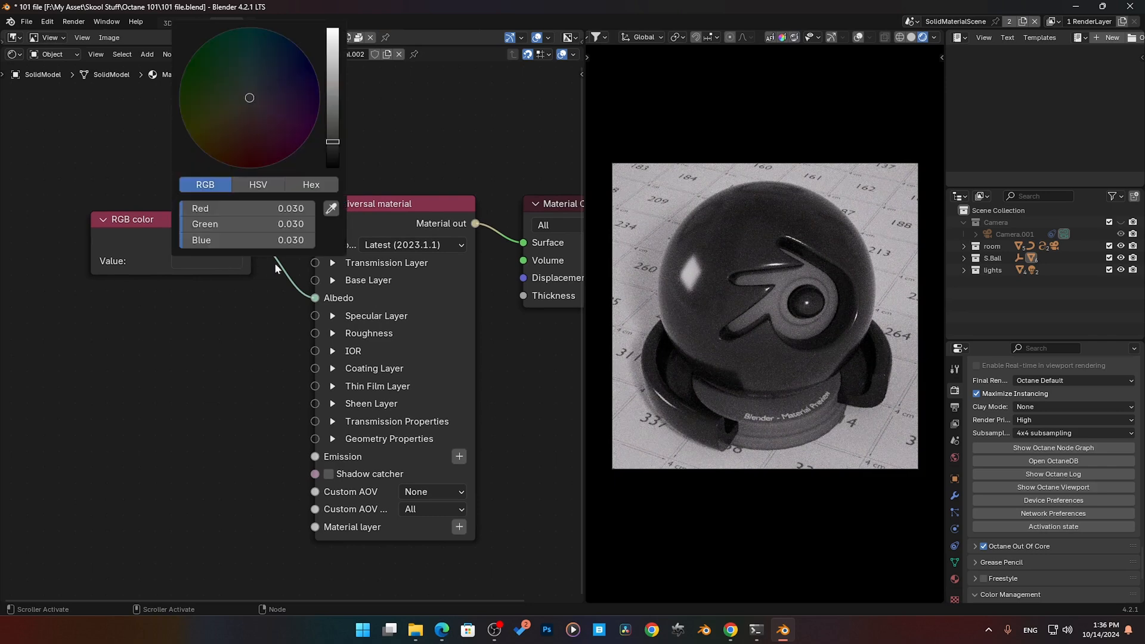
pyautogui.click(332, 208)
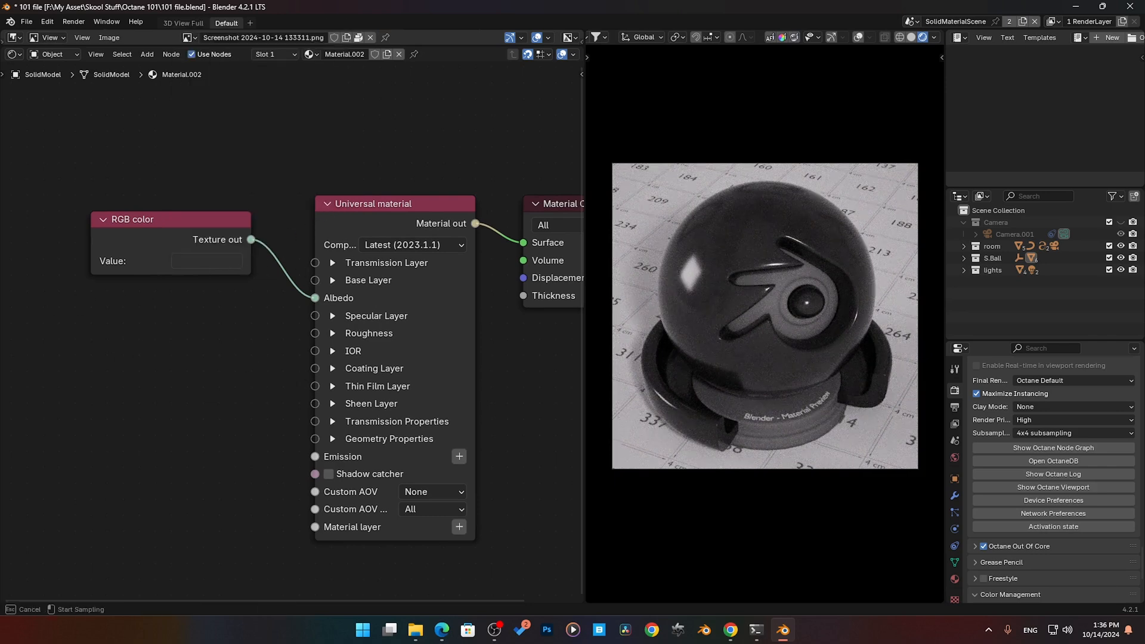
pyautogui.click(246, 380)
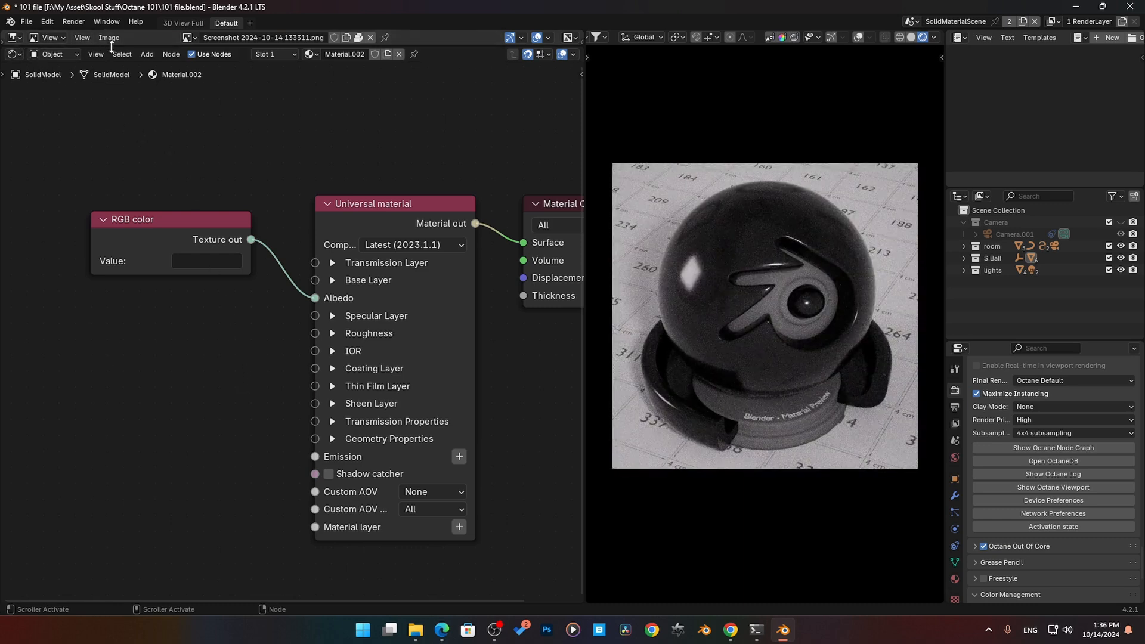
# - Reveal the palette image above the node editor and sample its blue #0F97A6 swatch into the RGB color node
pyautogui.moveTo(111, 47); pyautogui.dragTo(111, 271)
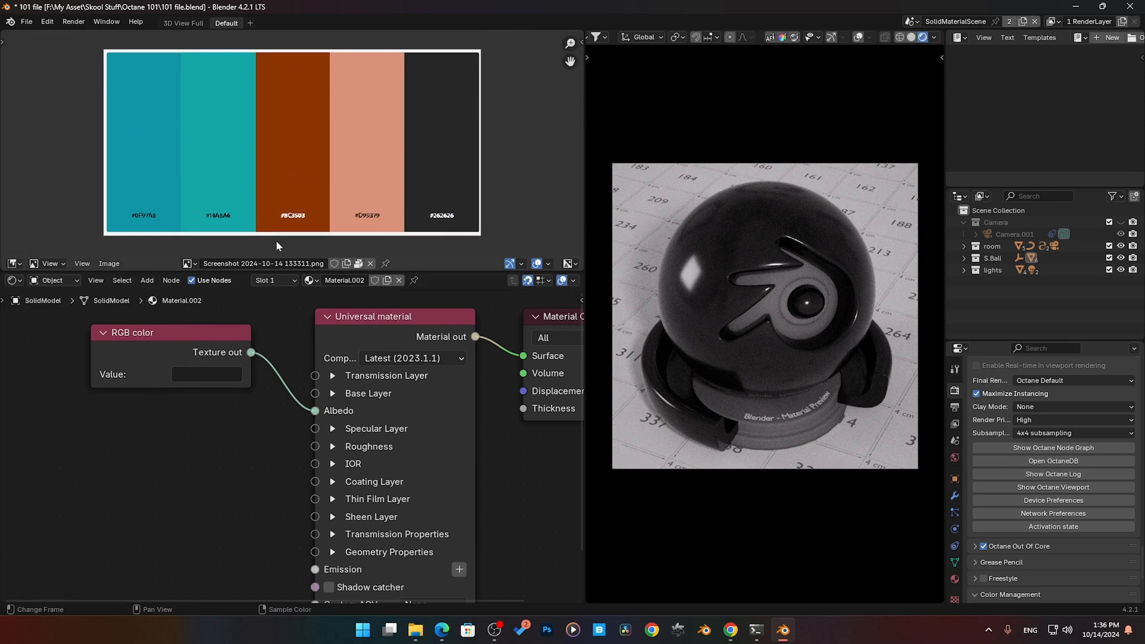
pyautogui.click(216, 373)
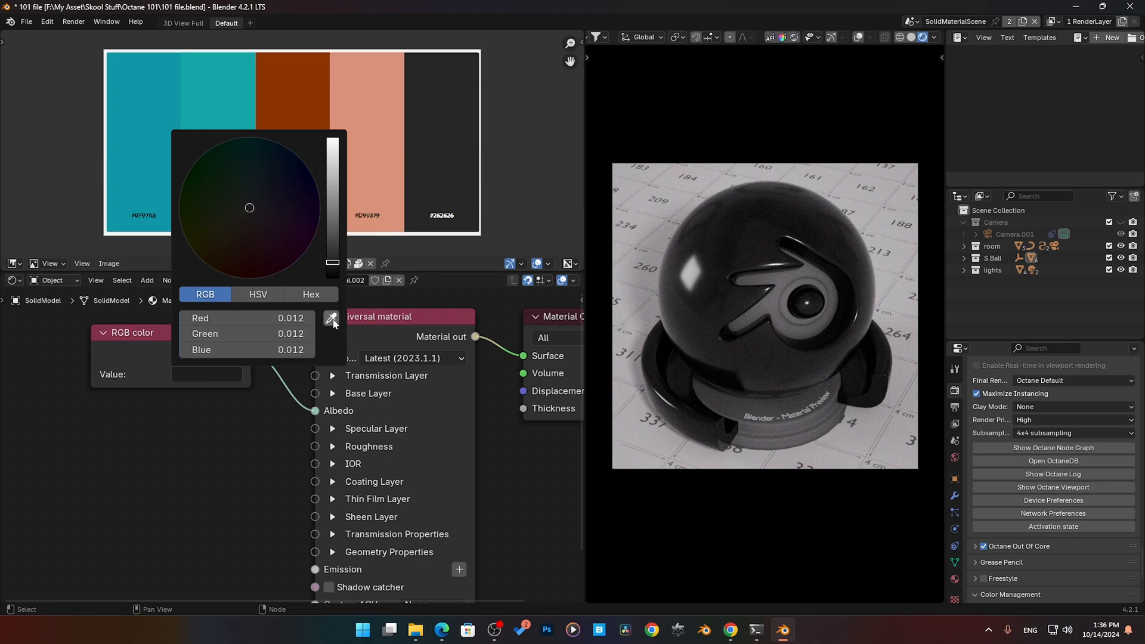
pyautogui.click(331, 318)
pyautogui.click(160, 143)
# - Sample the palette's teal #14A6A6 swatch as the RGB color node's value
pyautogui.click(226, 375)
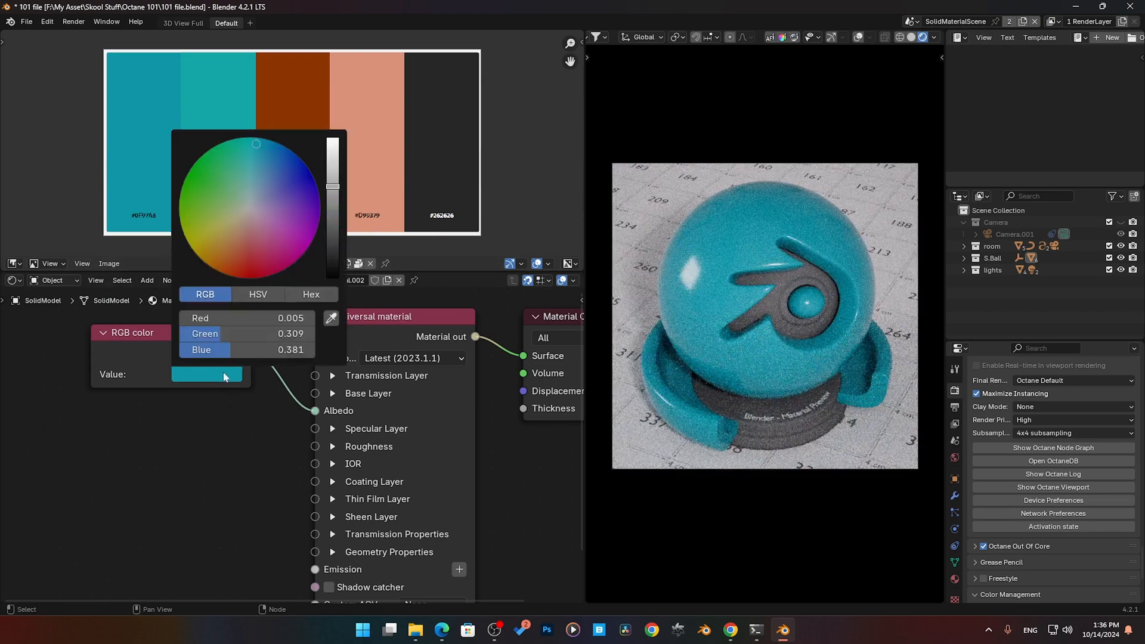
pyautogui.click(330, 317)
pyautogui.click(227, 162)
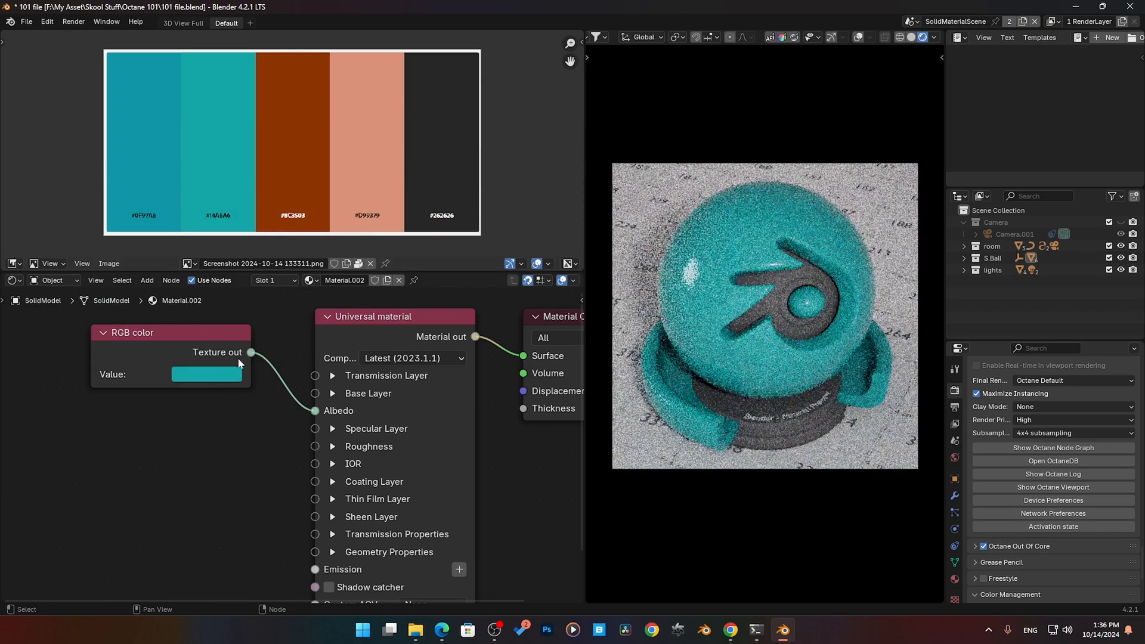
# - Sample the palette's dark #262626 swatch as the RGB color node's value
pyautogui.click(227, 376)
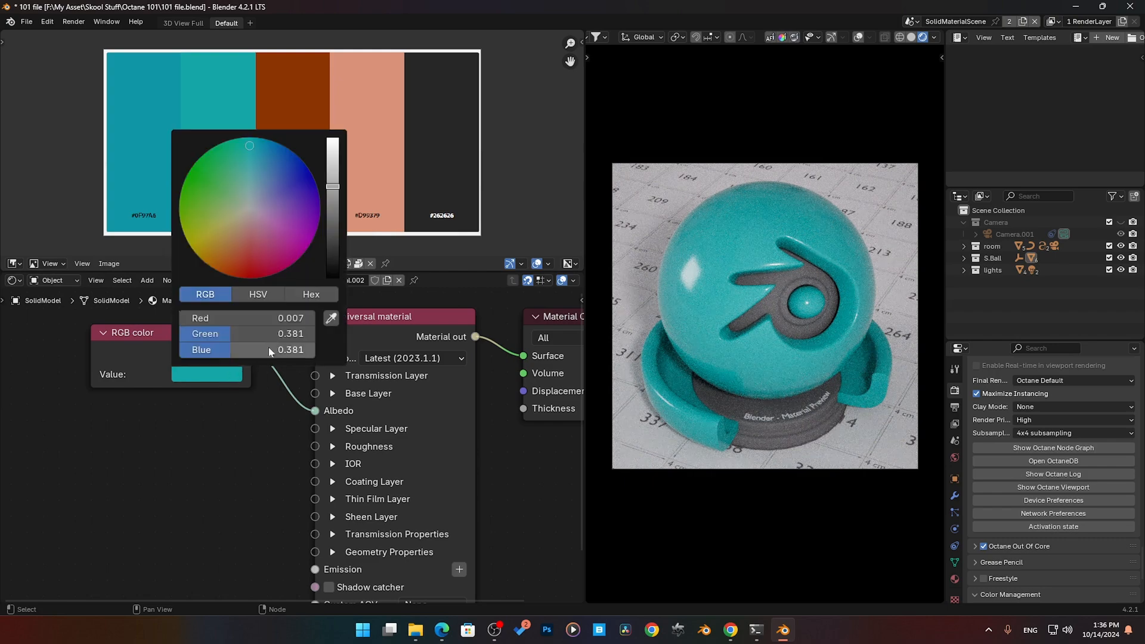
pyautogui.click(331, 318)
pyautogui.click(440, 184)
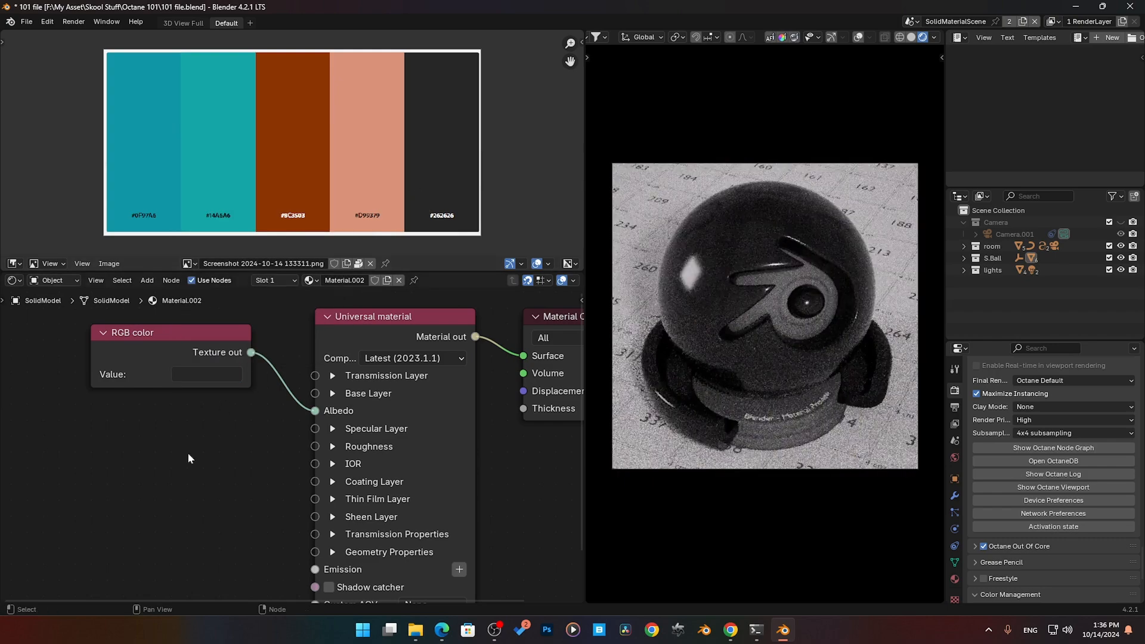
# - Move the RGB color node farther from the Universal material, roughly level with its Albedo input
pyautogui.moveTo(190, 459); pyautogui.dragTo(199, 434, button='middle')
pyautogui.scroll(-2, 217, 457)
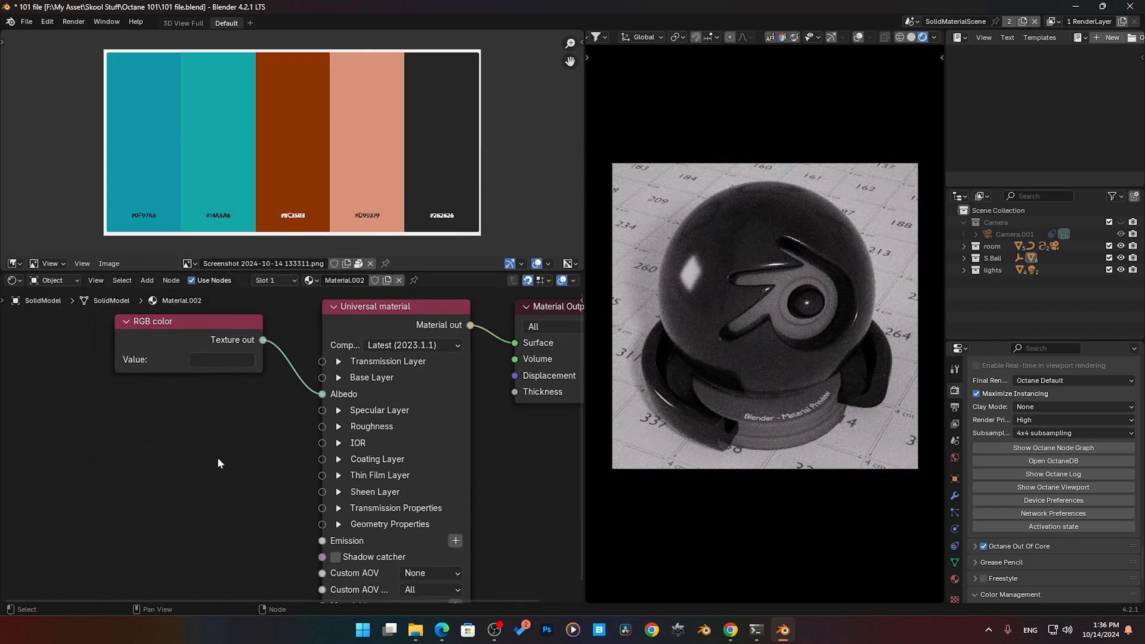
pyautogui.moveTo(163, 332); pyautogui.dragTo(133, 375)
pyautogui.moveTo(202, 460); pyautogui.dragTo(196, 425, button='middle')
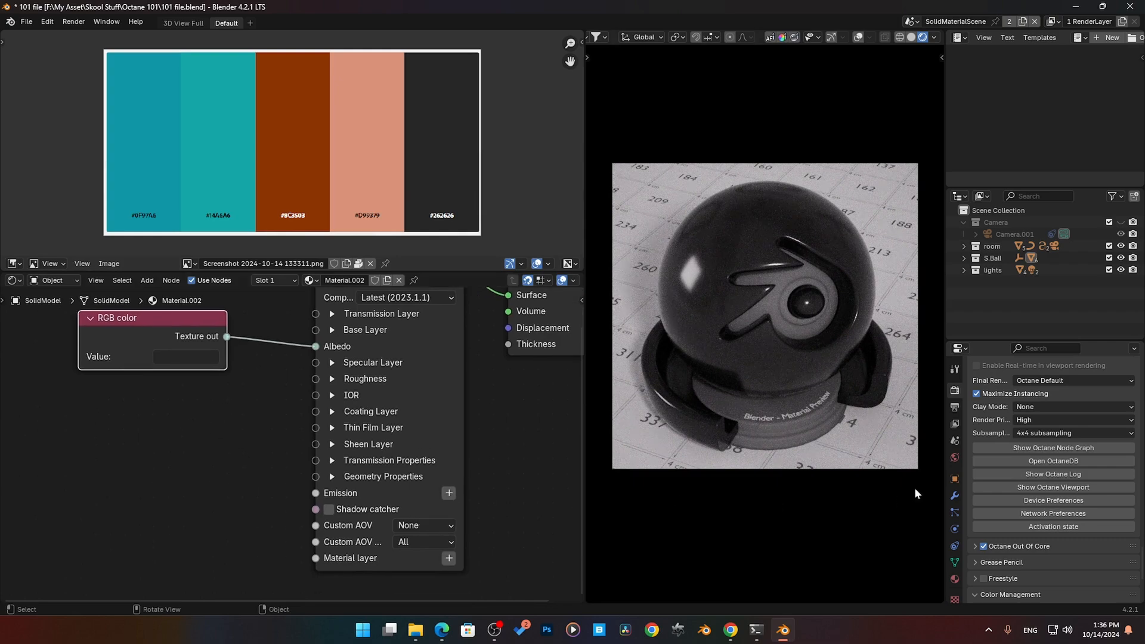
# - Show the world environment settings and exclude the lights collection from the scene
pyautogui.click(955, 458)
pyautogui.click(1109, 270)
pyautogui.moveTo(241, 419); pyautogui.dragTo(268, 458, button='middle')
pyautogui.click(250, 429)
# - Add a Texture emission node to the Universal material's Emission input and place it below the RGB color node
pyautogui.moveTo(356, 518); pyautogui.dragTo(369, 472, button='middle')
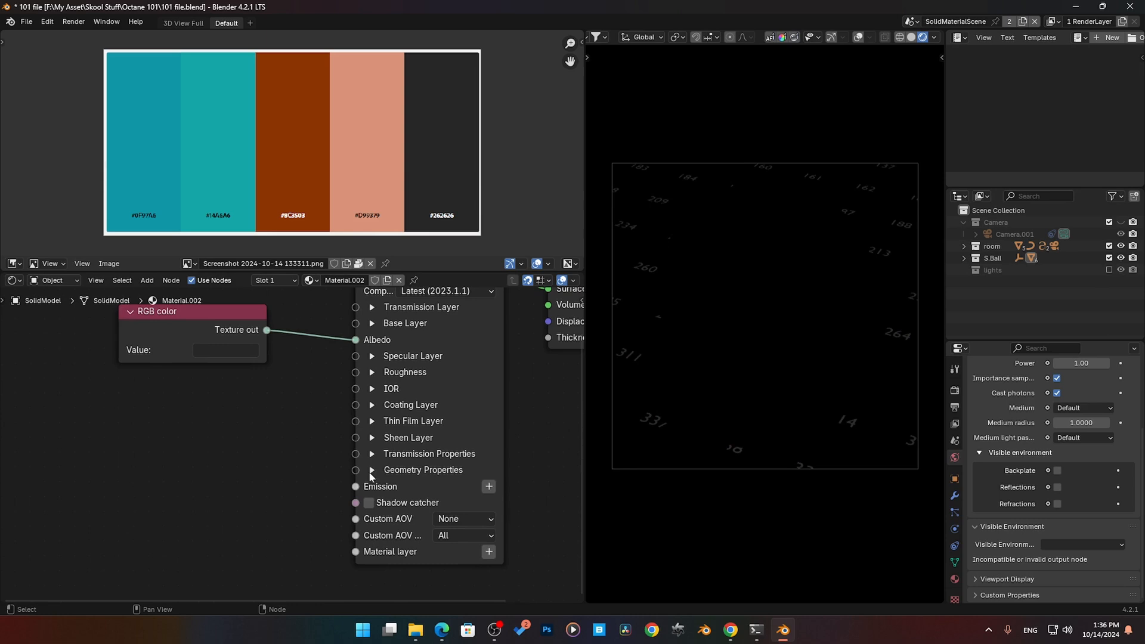
pyautogui.click(488, 487)
pyautogui.moveTo(474, 503)
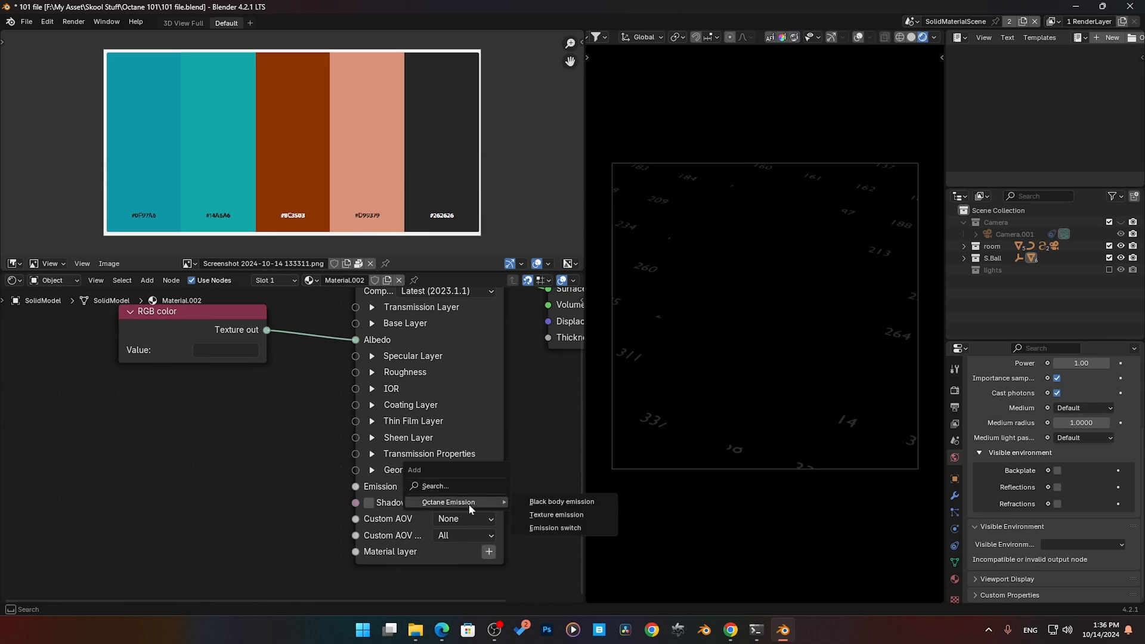
pyautogui.click(573, 519)
pyautogui.click(200, 477)
pyautogui.moveTo(200, 477); pyautogui.dragTo(308, 476, button='middle')
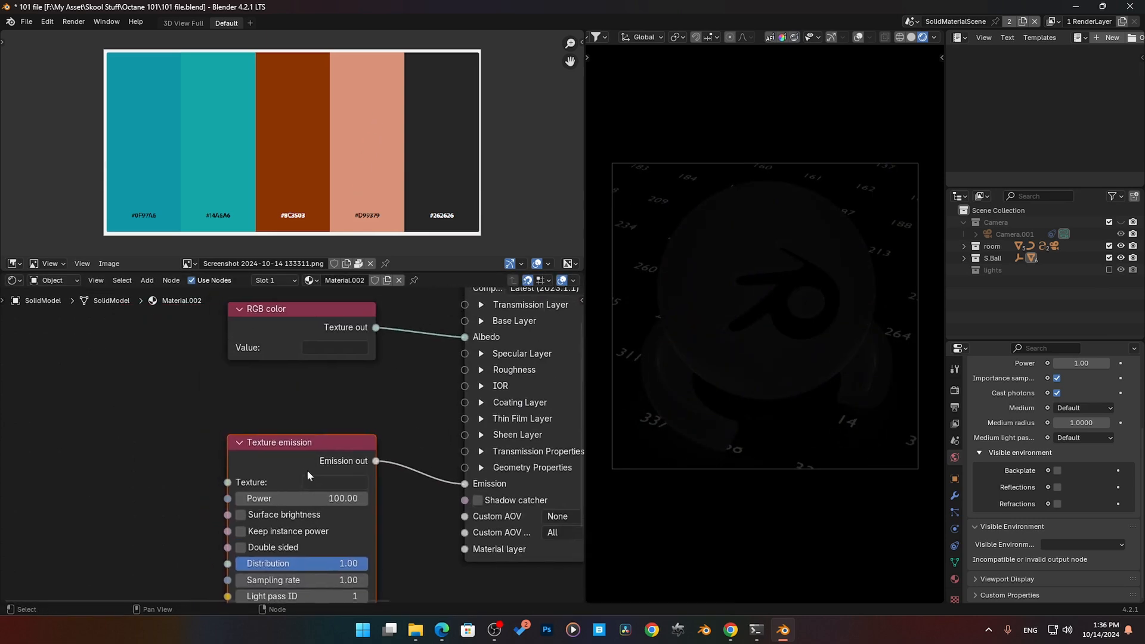
# - Reroute the RGB color output from Albedo to the Texture emission's Texture input, with the node placed beside it
pyautogui.moveTo(154, 490); pyautogui.dragTo(175, 465, button='middle')
pyautogui.moveTo(245, 376); pyautogui.dragTo(242, 411, button='middle')
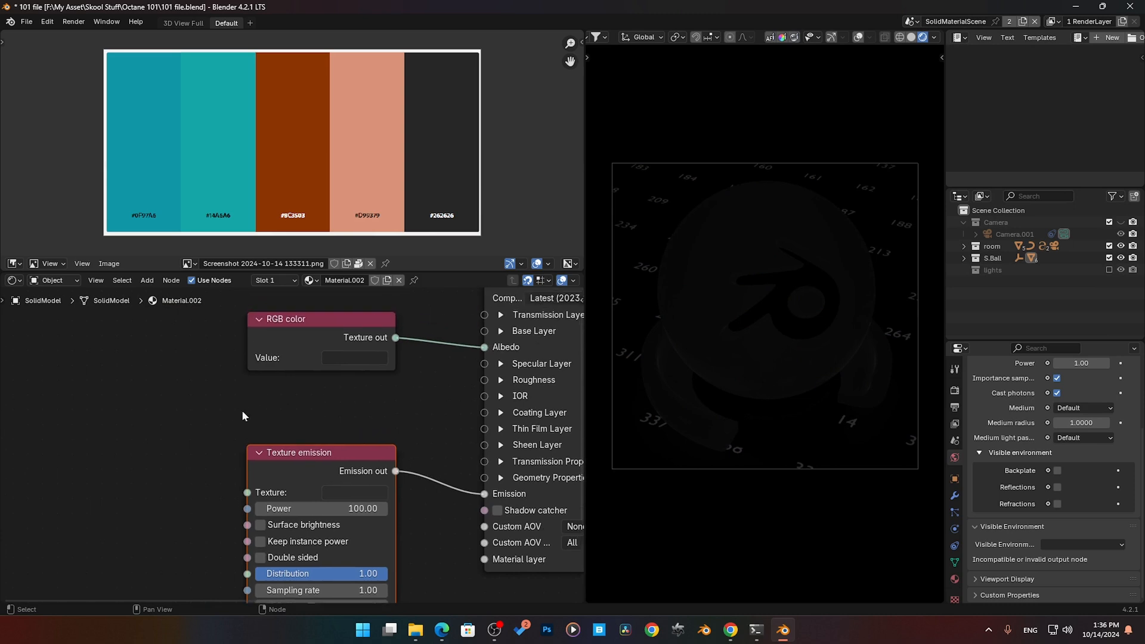
pyautogui.moveTo(482, 347); pyautogui.dragTo(246, 492)
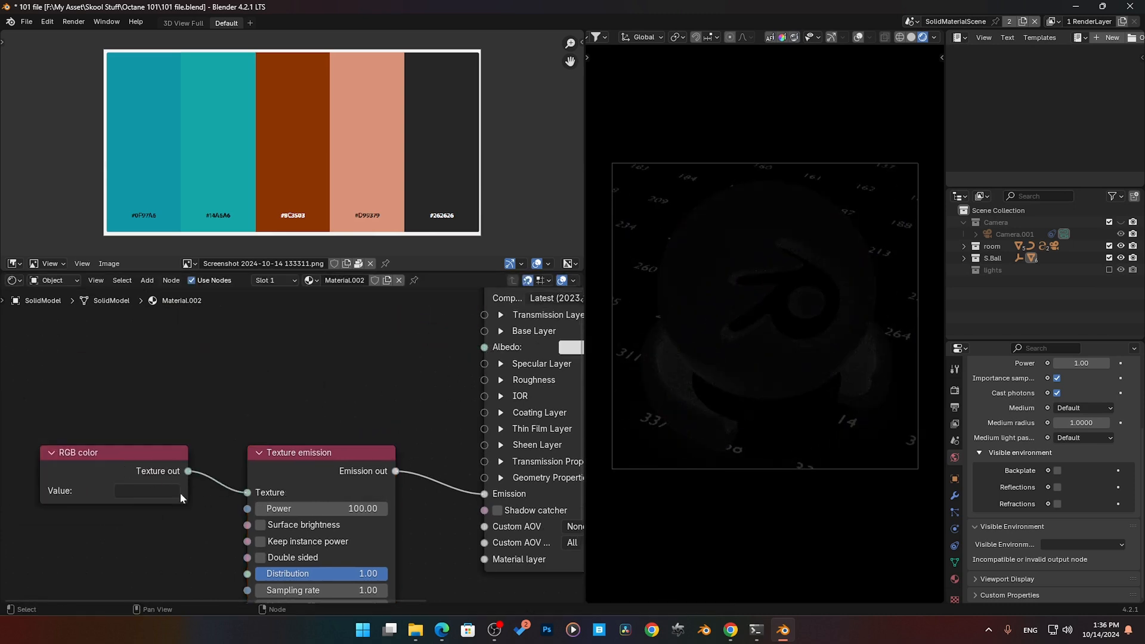
# - Sample the palette's teal #14A6A6 swatch as the RGB color that feeds the Texture emission
pyautogui.click(162, 490)
pyautogui.click(262, 440)
pyautogui.click(217, 180)
pyautogui.moveTo(309, 409); pyautogui.dragTo(292, 329, button='middle')
pyautogui.moveTo(167, 436); pyautogui.dragTo(245, 432, button='middle')
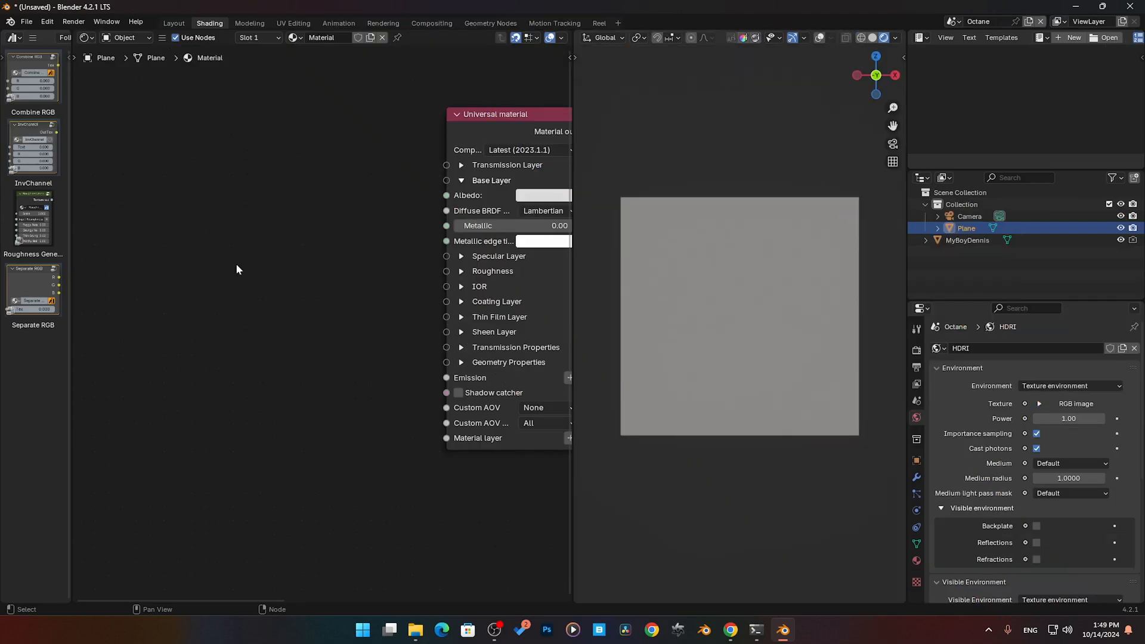
# - Add a Gradient generator node to the plane's material and place it beside the Universal material
pyautogui.hotkey('shift', 'a')
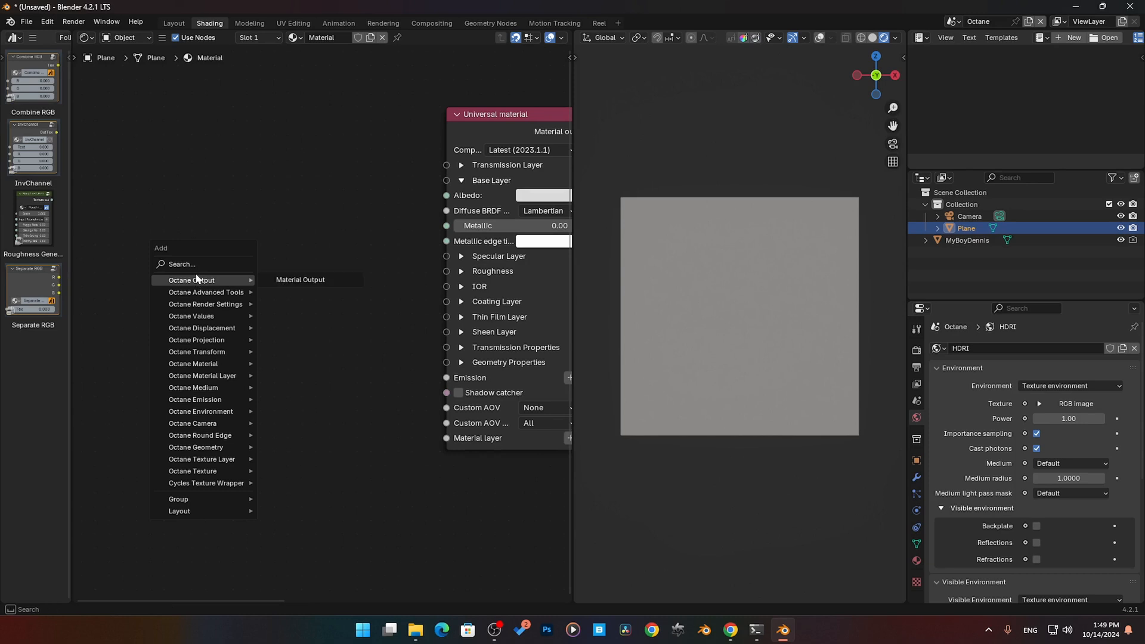
pyautogui.write('s')
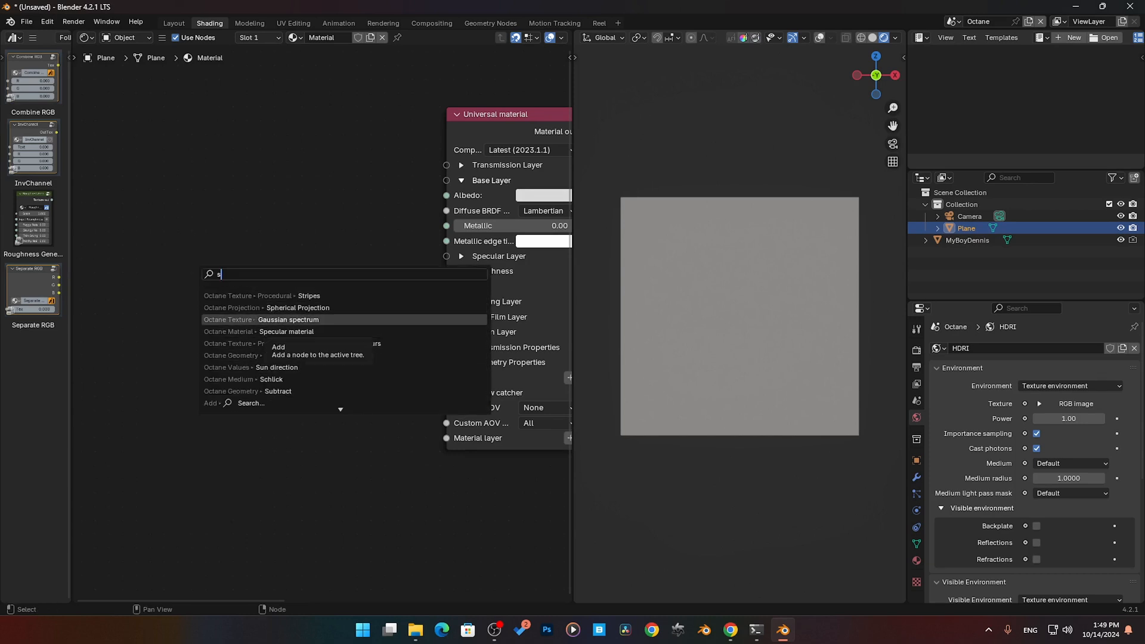
pyautogui.press('BackSpace')
pyautogui.write('g')
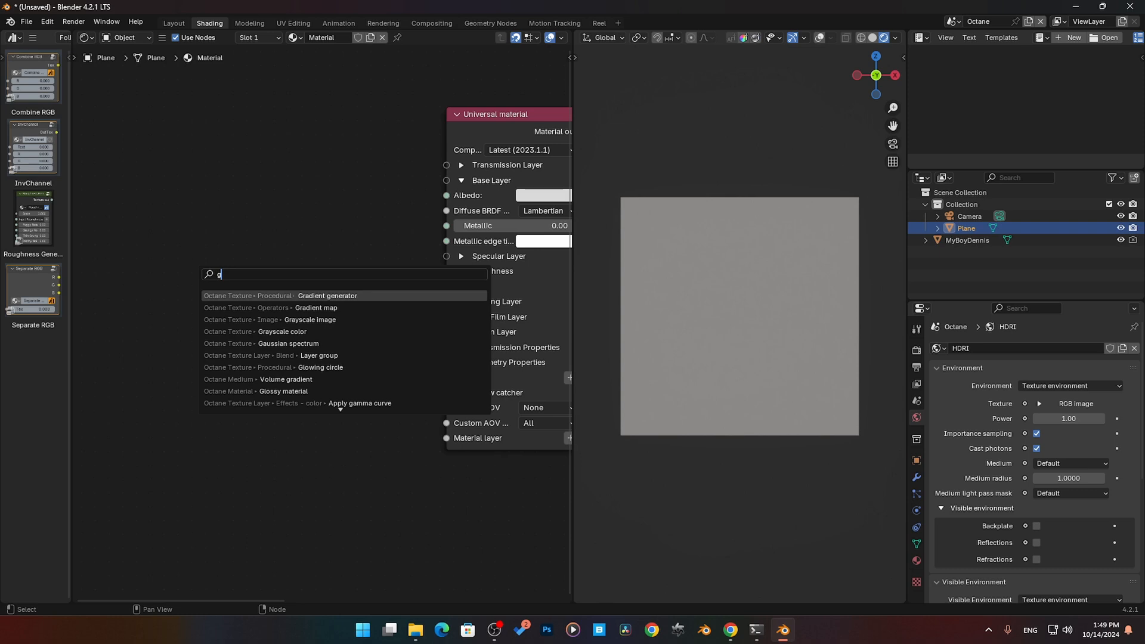
pyautogui.press('Return')
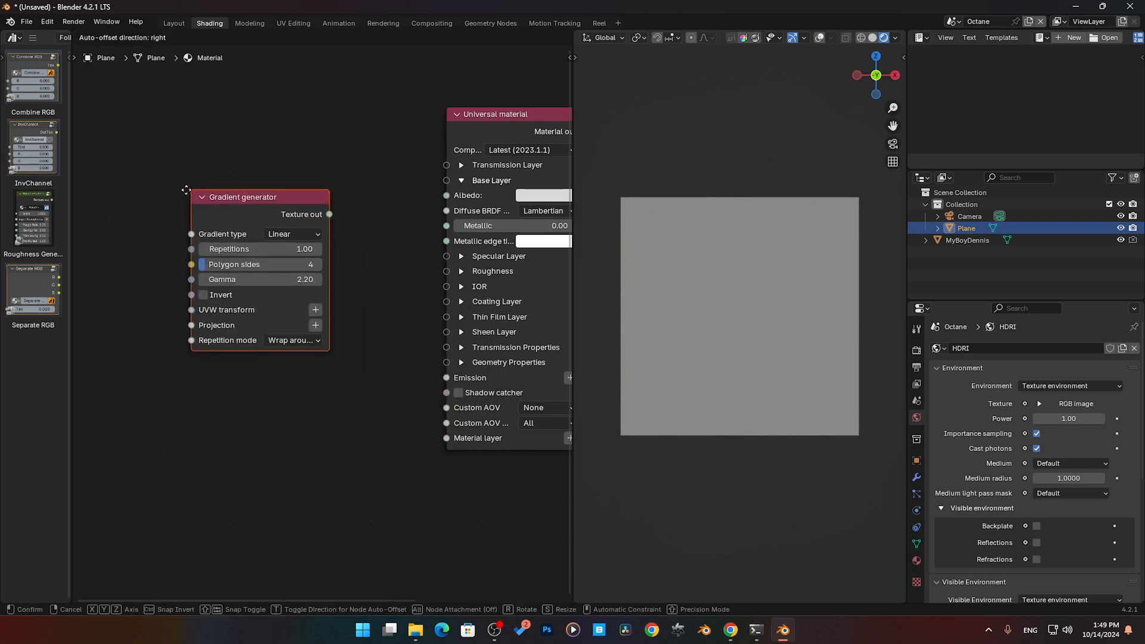
pyautogui.click(187, 190)
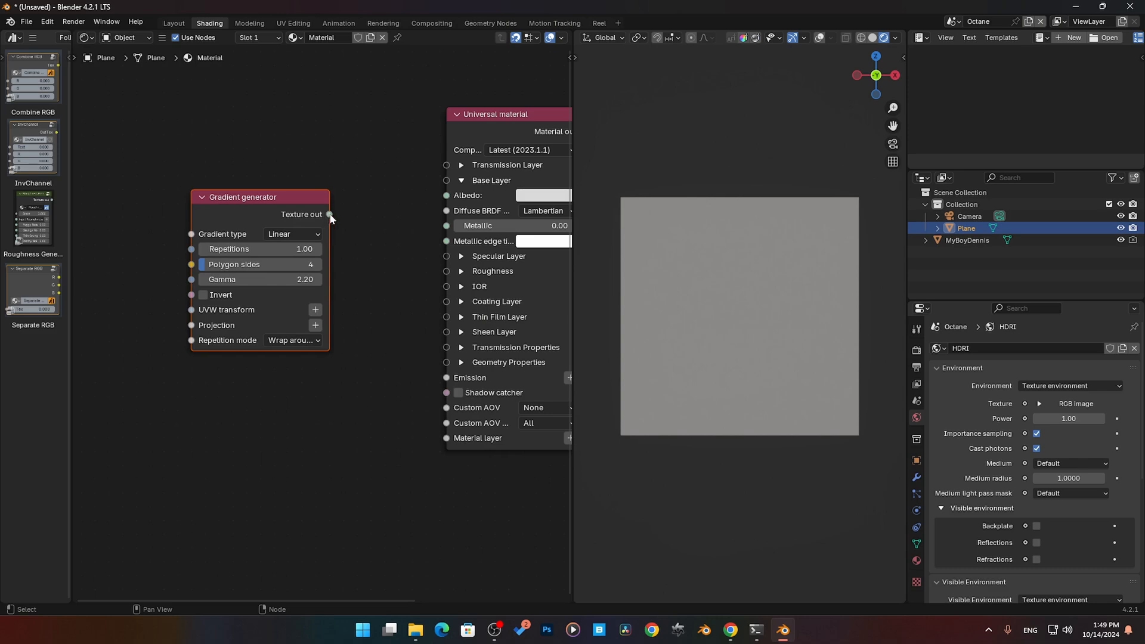
# - Connect the Gradient generator's Texture out to the Universal material's Albedo input and select the generator node
pyautogui.moveTo(326, 218); pyautogui.dragTo(354, 216)
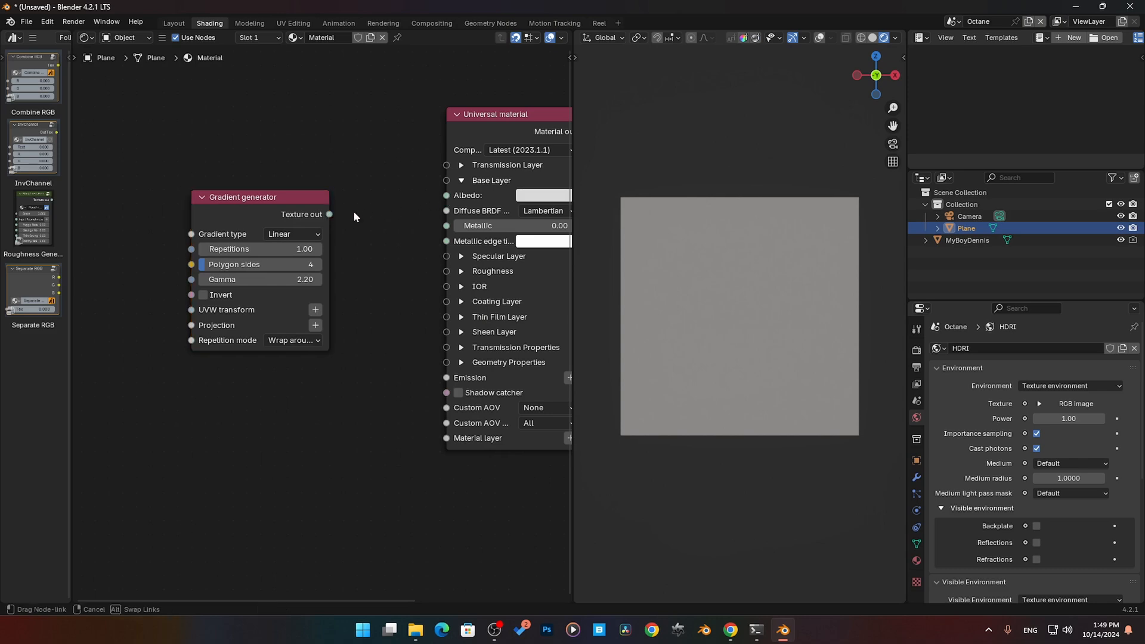
pyautogui.moveTo(438, 202); pyautogui.dragTo(439, 201)
pyautogui.click(282, 198)
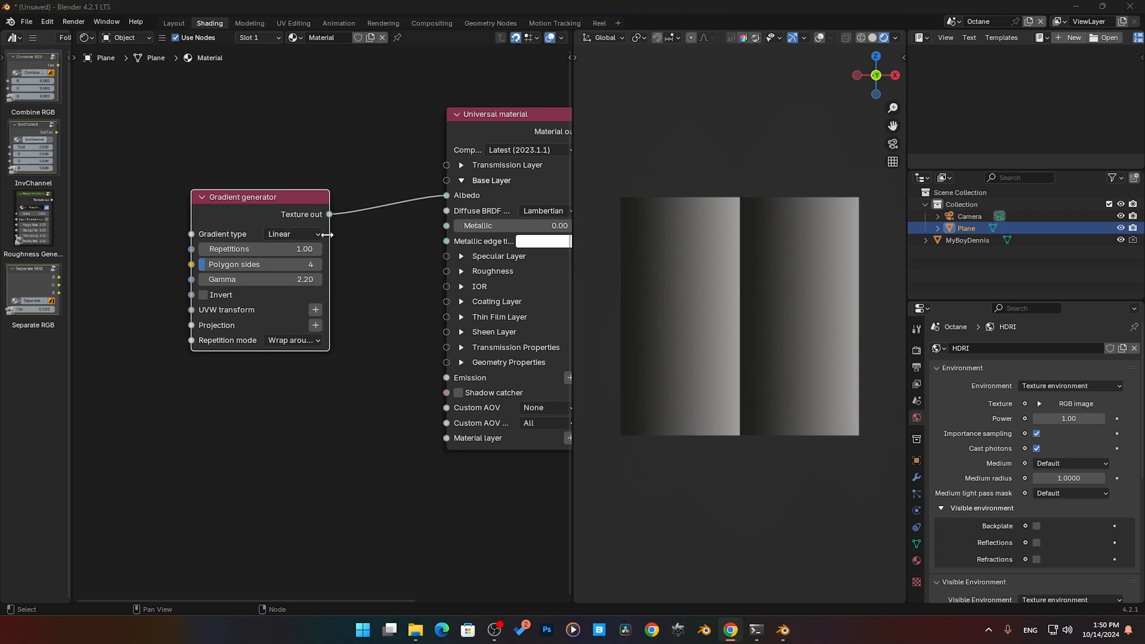
# - Widen the Gradient generator node and switch its gradient type to Radial
pyautogui.click(353, 239)
pyautogui.moveTo(327, 229); pyautogui.dragTo(379, 229)
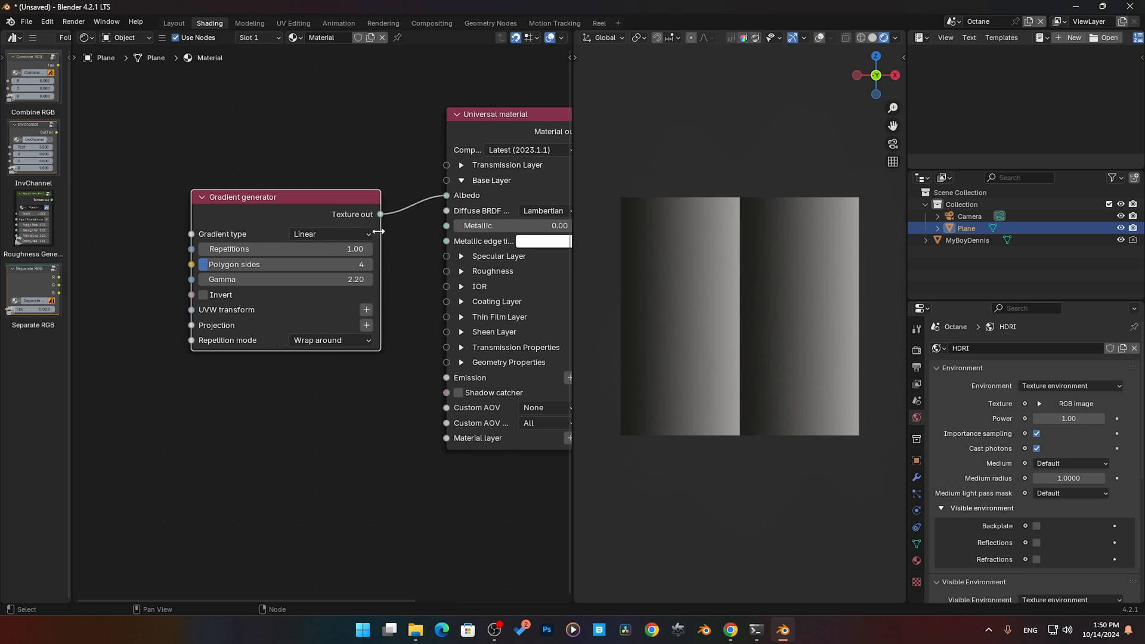
pyautogui.click(346, 236)
pyautogui.click(339, 264)
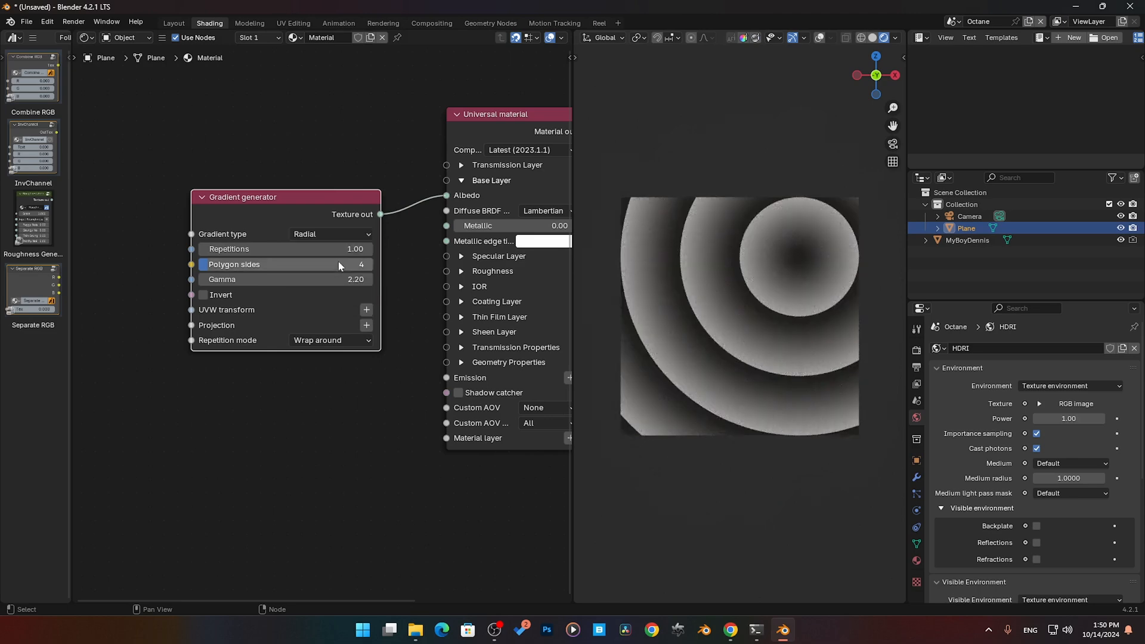
# - Try the Angular, Polygonal and Spiral gradient types one after another on the Gradient generator
pyautogui.click(346, 237)
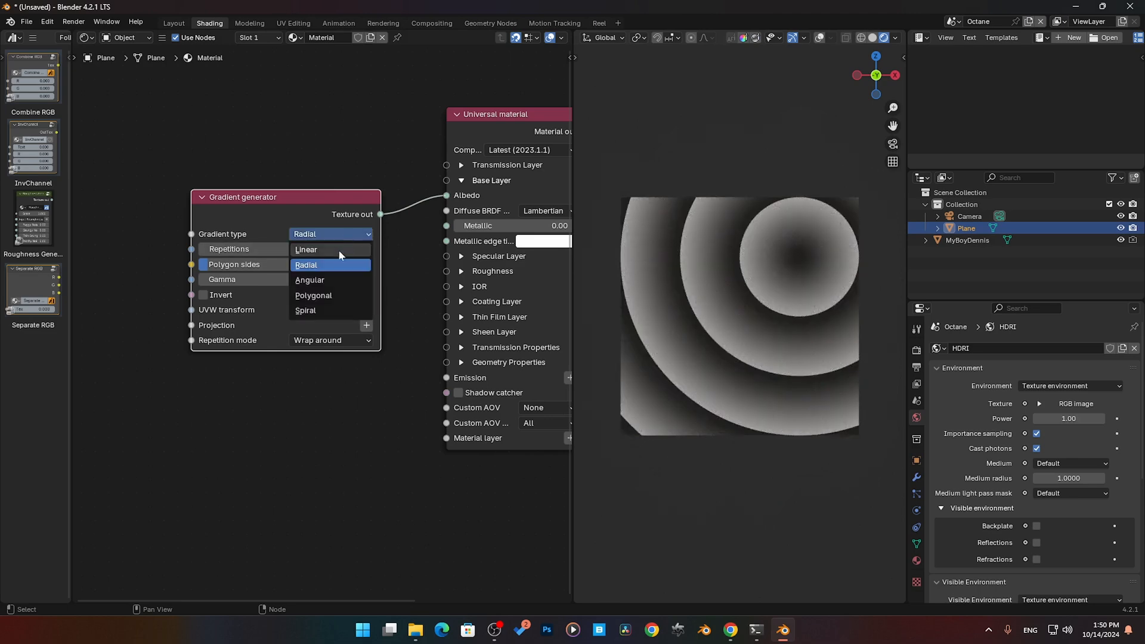
pyautogui.click(326, 280)
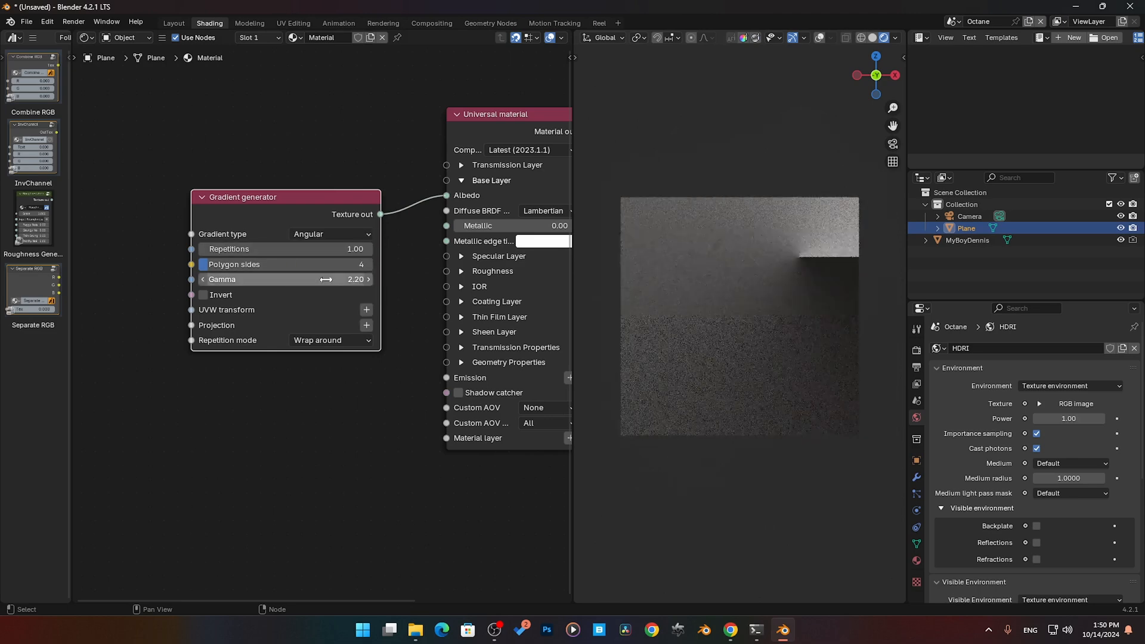
pyautogui.click(344, 236)
pyautogui.click(335, 295)
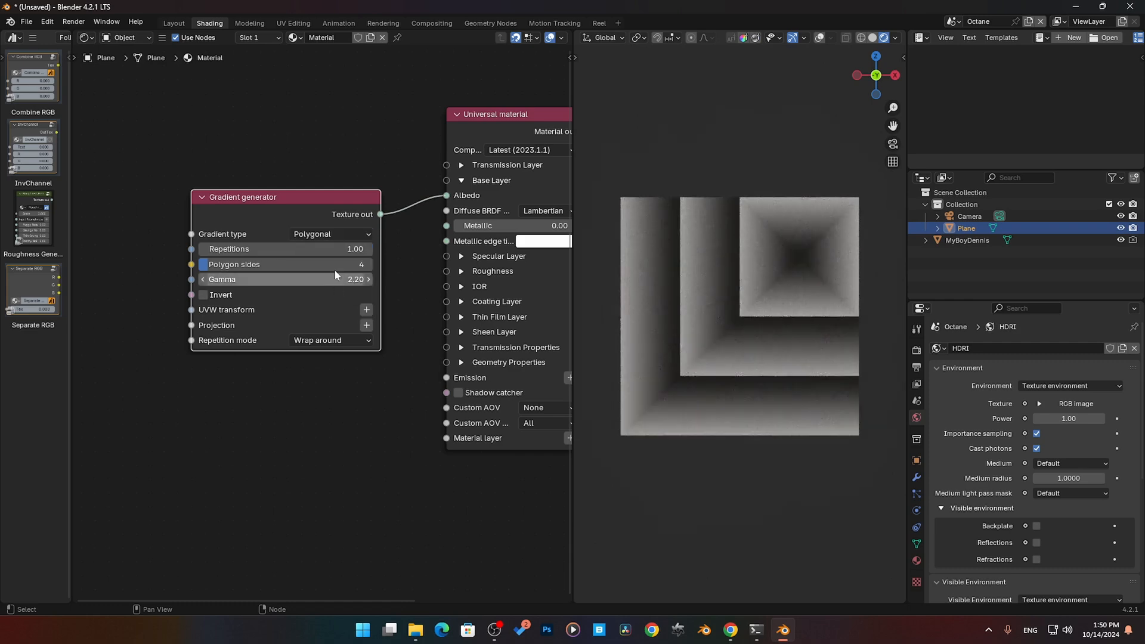
pyautogui.click(331, 234)
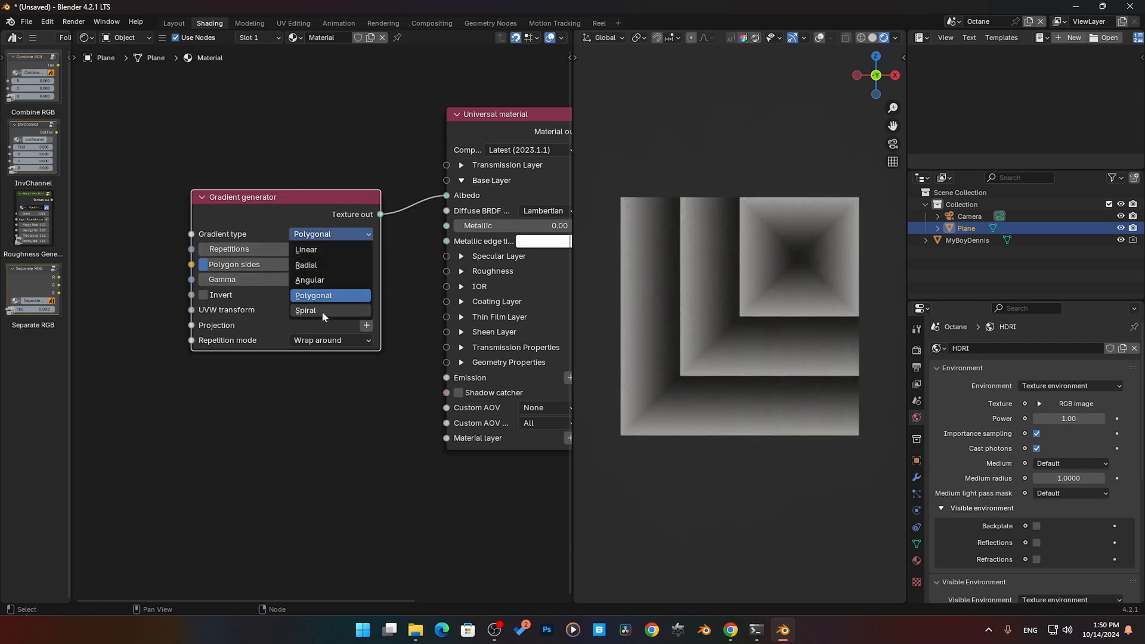
pyautogui.click(321, 310)
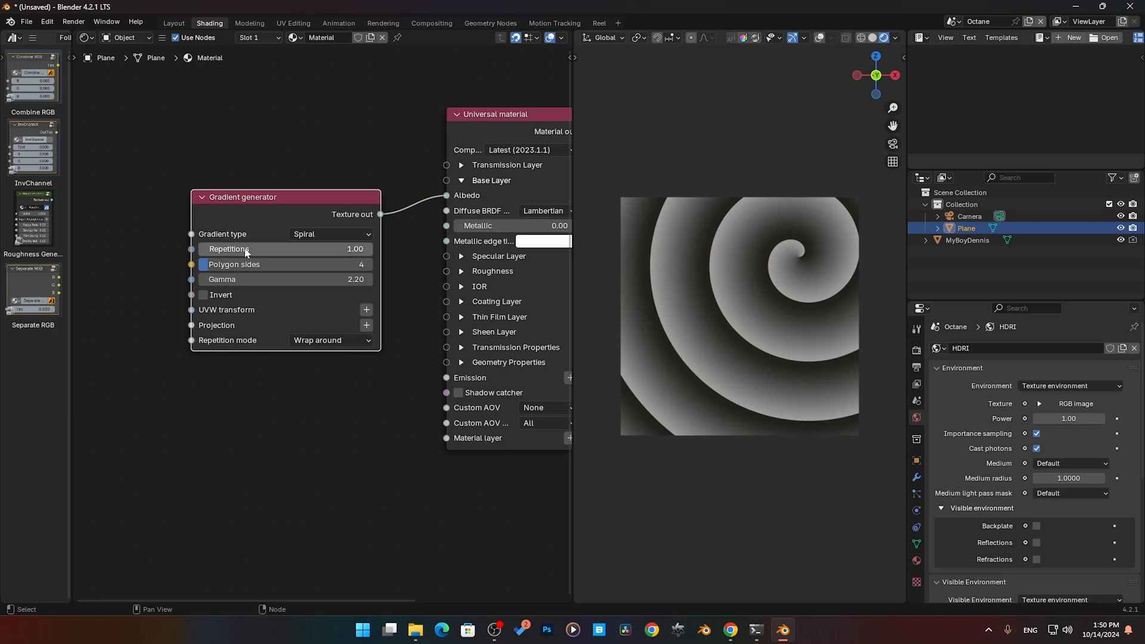
# - Try 6 polygon sides on the Gradient generator and switch its gradient type to Angular
pyautogui.moveTo(291, 255); pyautogui.dragTo(230, 267)
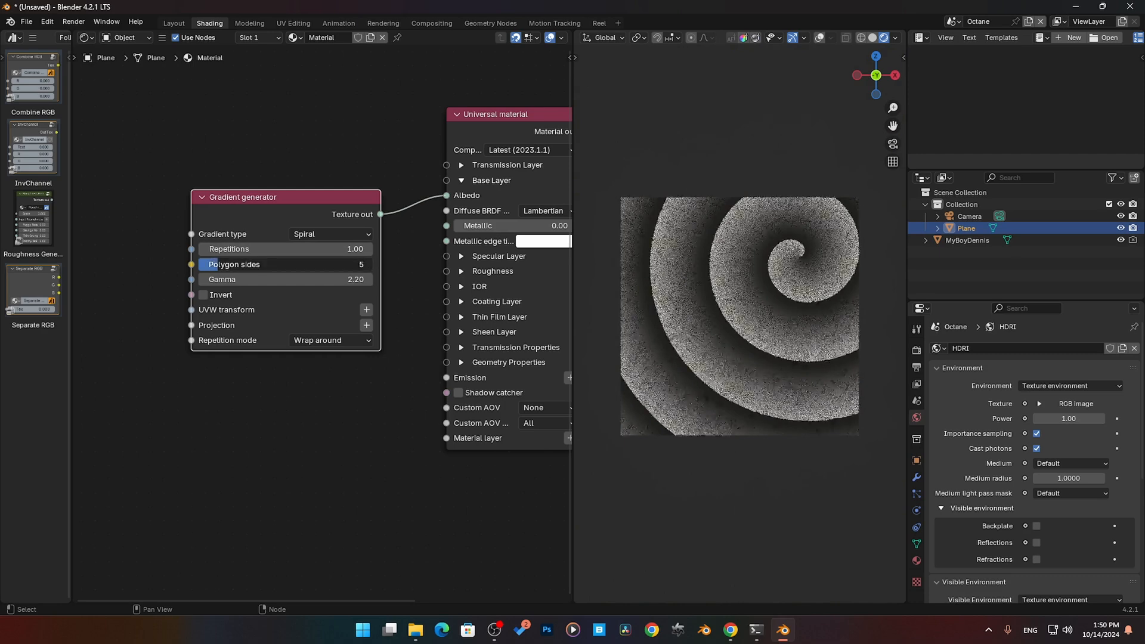
pyautogui.click(322, 234)
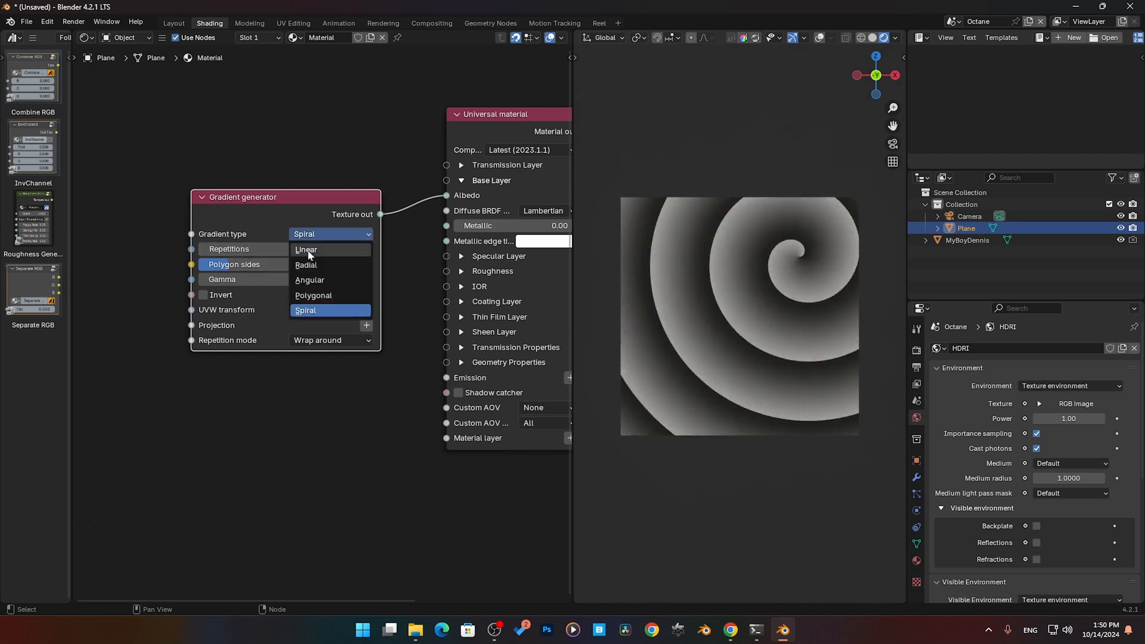
pyautogui.click(316, 277)
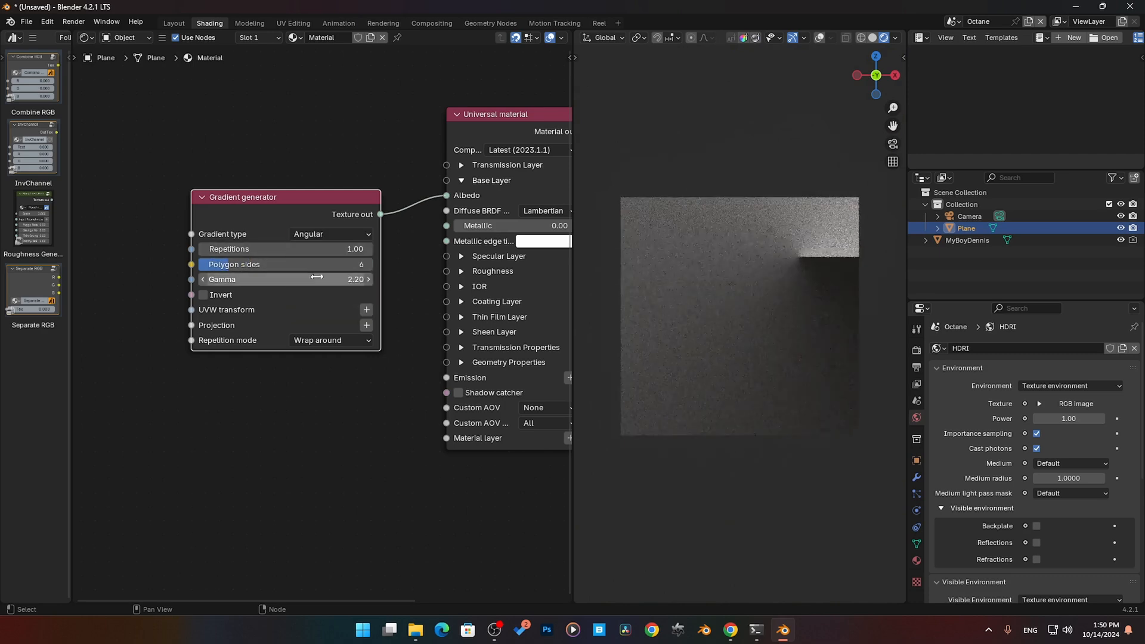
pyautogui.doubleClick(292, 250)
pyautogui.press('Return')
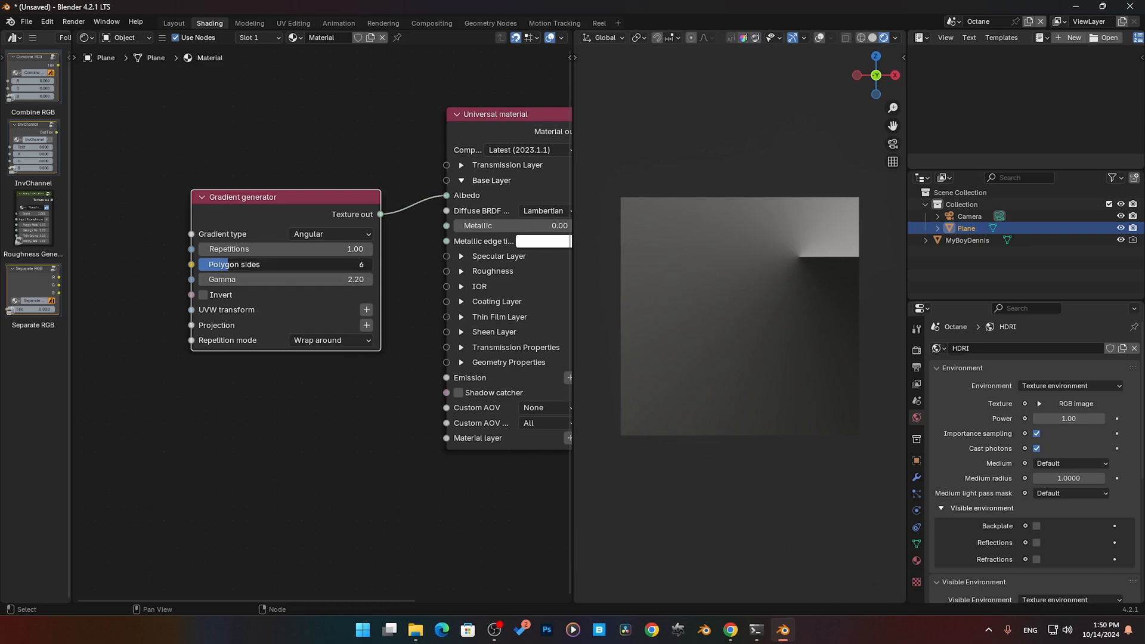
# - Make the gradient Polygonal with 5 sides and a gamma of 3.24, trying Invert on and off again
pyautogui.click(308, 235)
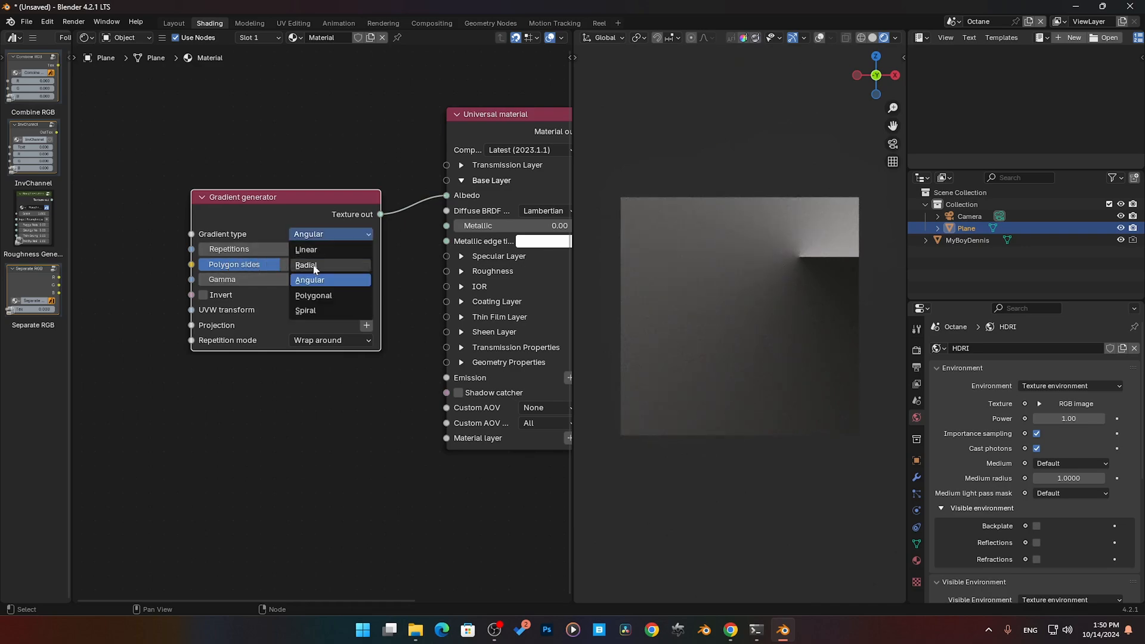
pyautogui.click(313, 296)
pyautogui.moveTo(295, 266); pyautogui.dragTo(316, 279)
pyautogui.click(204, 295)
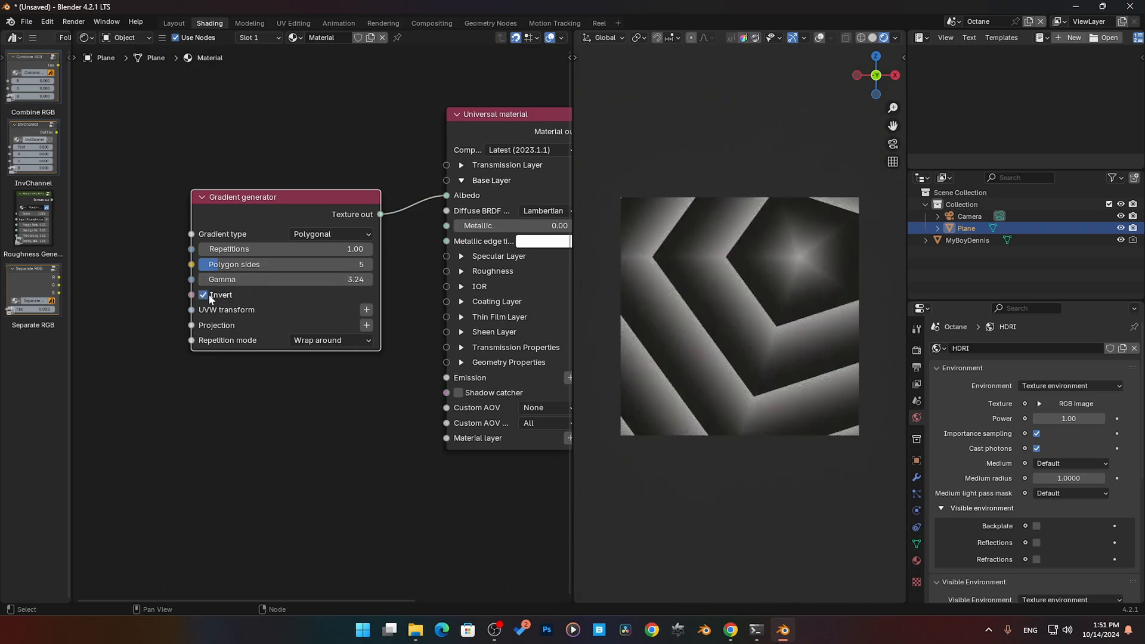
pyautogui.click(208, 296)
# - Attach a 3D transformation scaled to 0.860 on all axes and an XYZ to UVW Projection to the Gradient generator, stacking the projection below
pyautogui.click(364, 311)
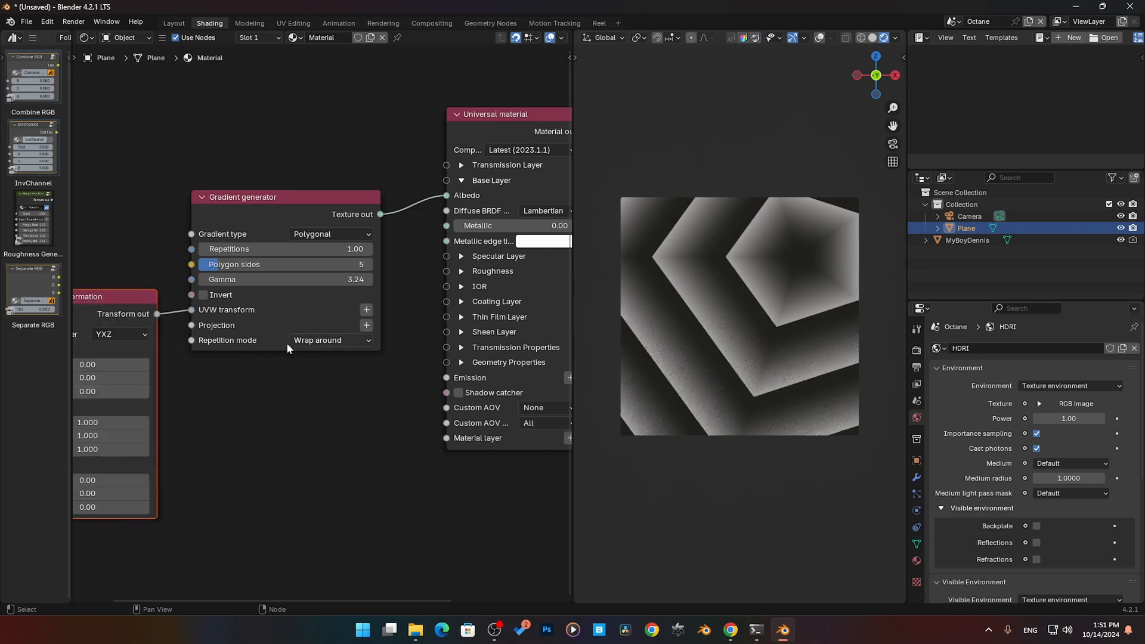
pyautogui.moveTo(255, 373); pyautogui.dragTo(257, 373, button='middle')
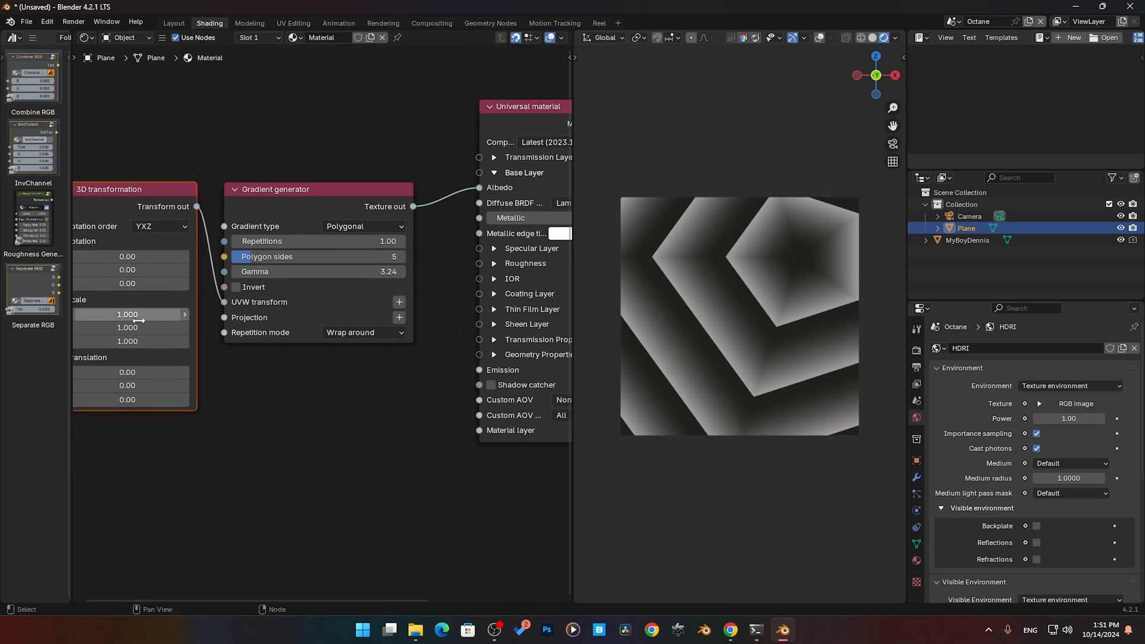
pyautogui.moveTo(138, 315); pyautogui.dragTo(134, 341)
pyautogui.click(397, 317)
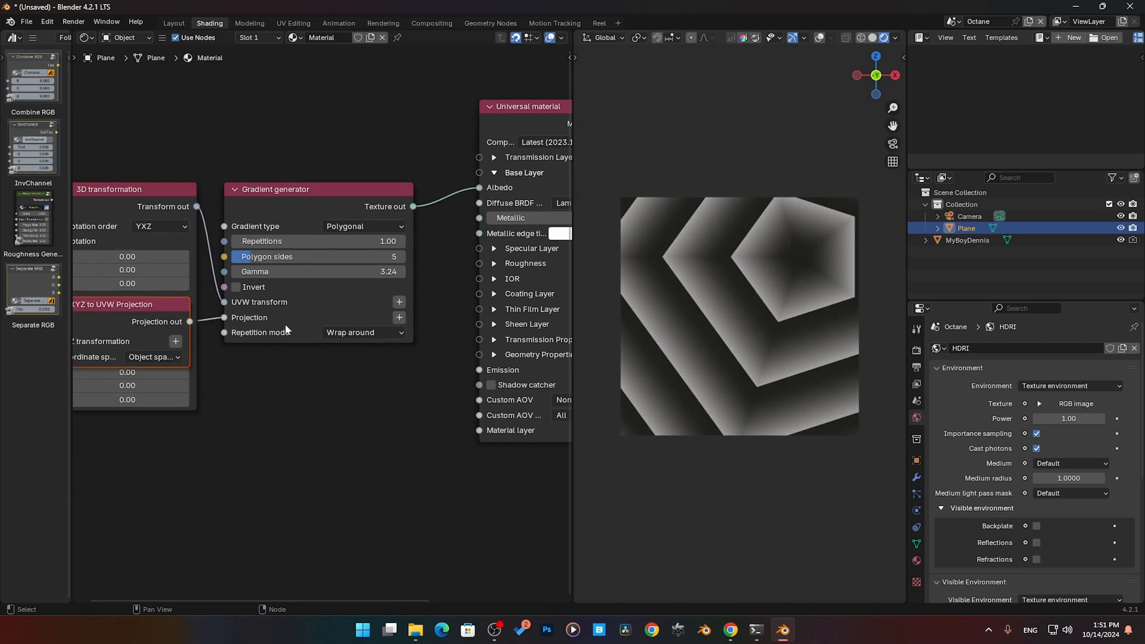
pyautogui.click(152, 432)
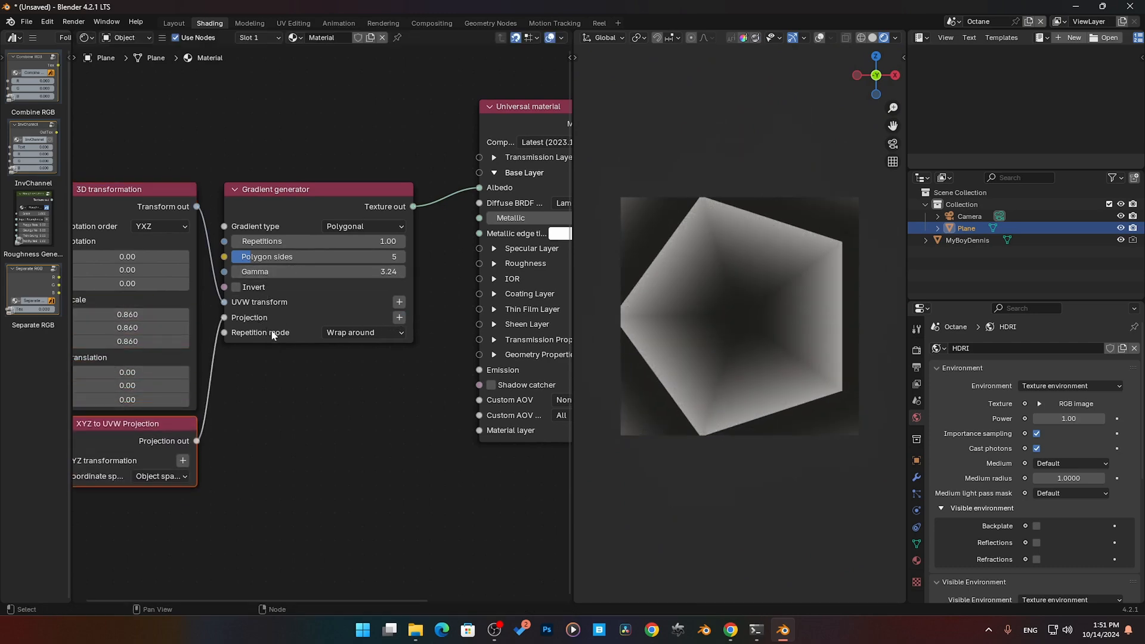
# - Try the Mirror, Clamp value, Black color and White color repetition modes, returning to Wrap around
pyautogui.click(356, 332)
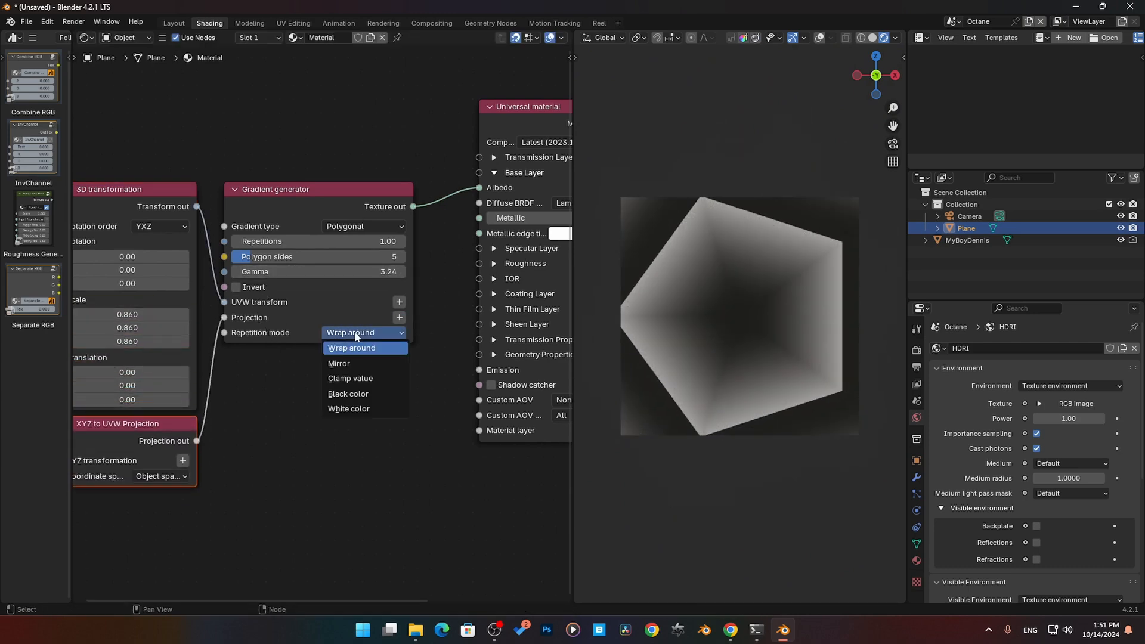
pyautogui.click(343, 363)
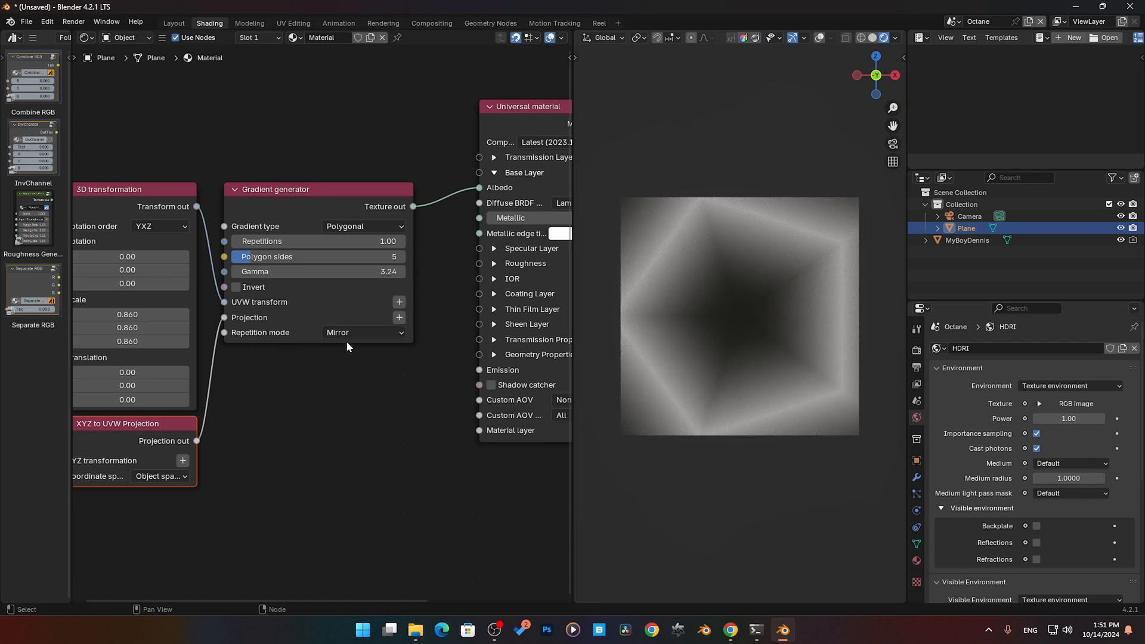
pyautogui.click(347, 334)
pyautogui.click(351, 380)
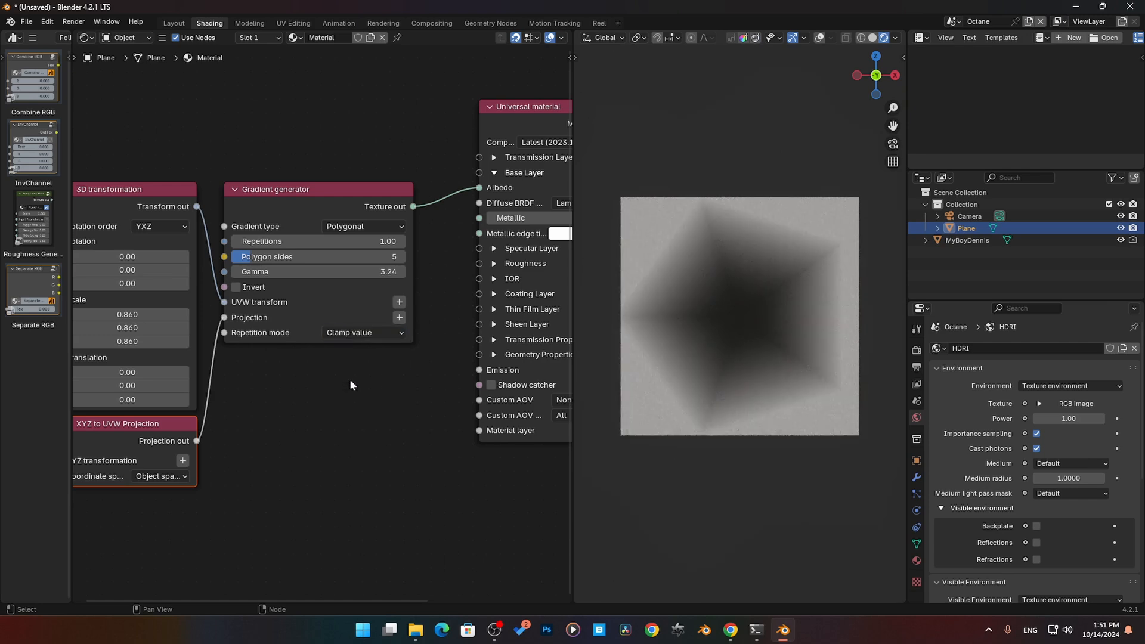
pyautogui.click(364, 335)
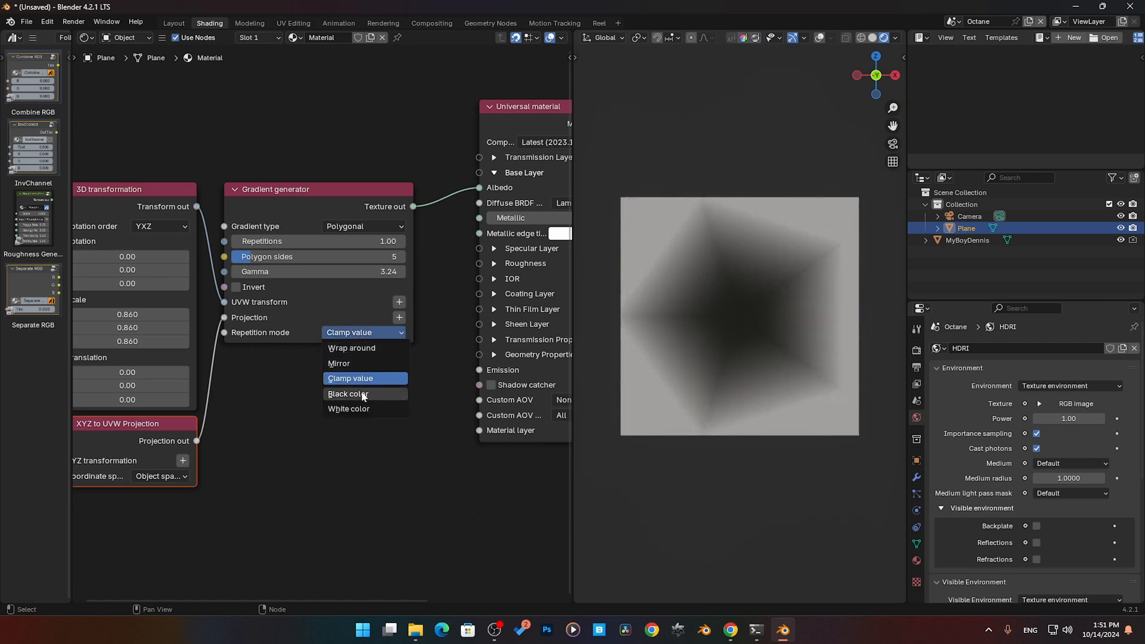
pyautogui.click(363, 395)
pyautogui.click(359, 333)
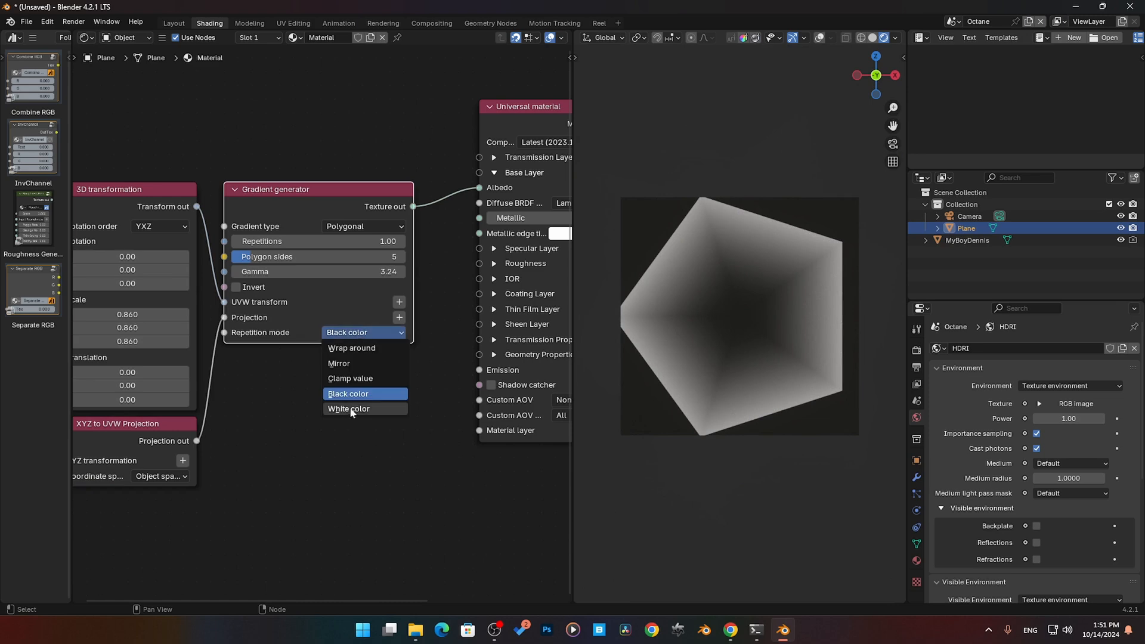
pyautogui.click(350, 409)
pyautogui.click(358, 332)
pyautogui.click(353, 348)
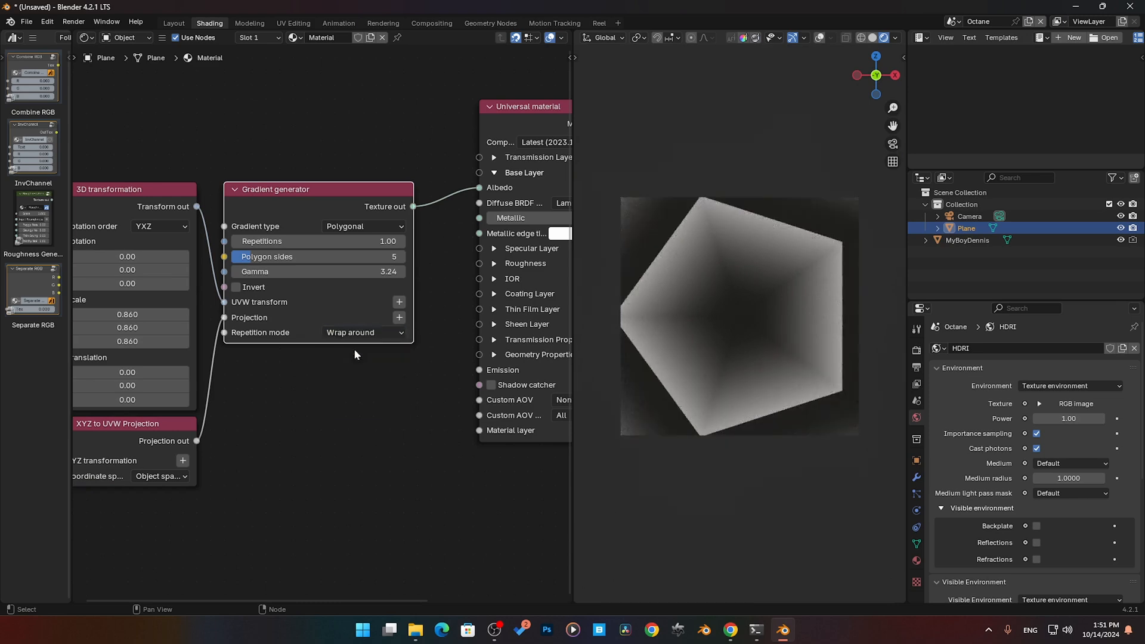
# - Set the Gradient generator's repetition mode to Mirror and its gradient type to Linear
pyautogui.click(353, 332)
pyautogui.click(350, 359)
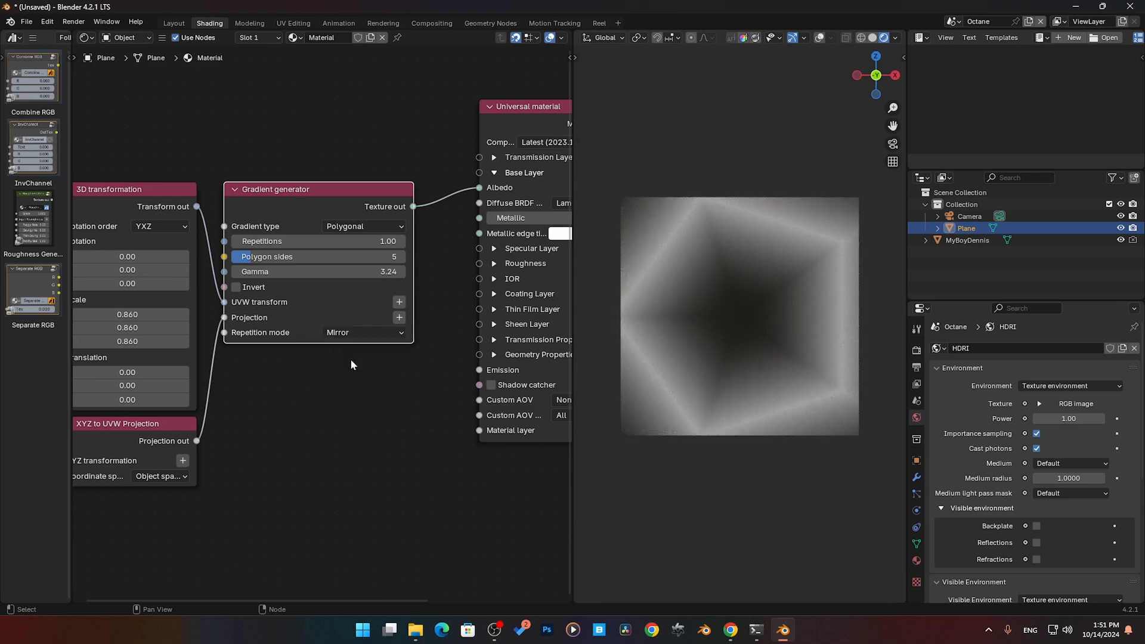
pyautogui.moveTo(234, 382); pyautogui.dragTo(267, 376, button='middle')
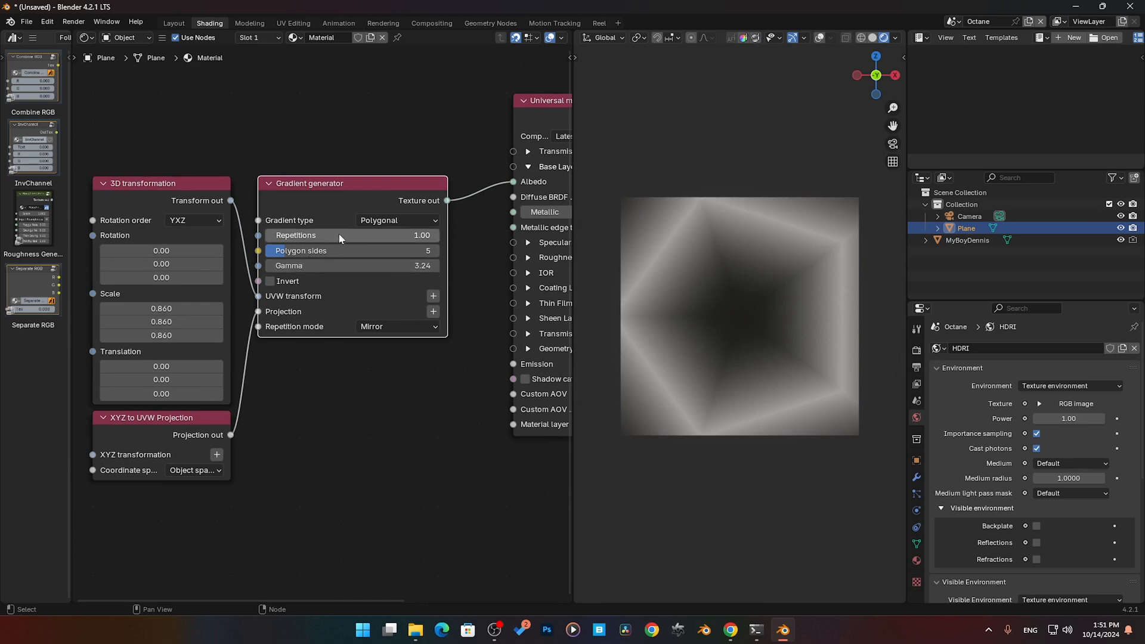
pyautogui.click(390, 221)
pyautogui.click(386, 236)
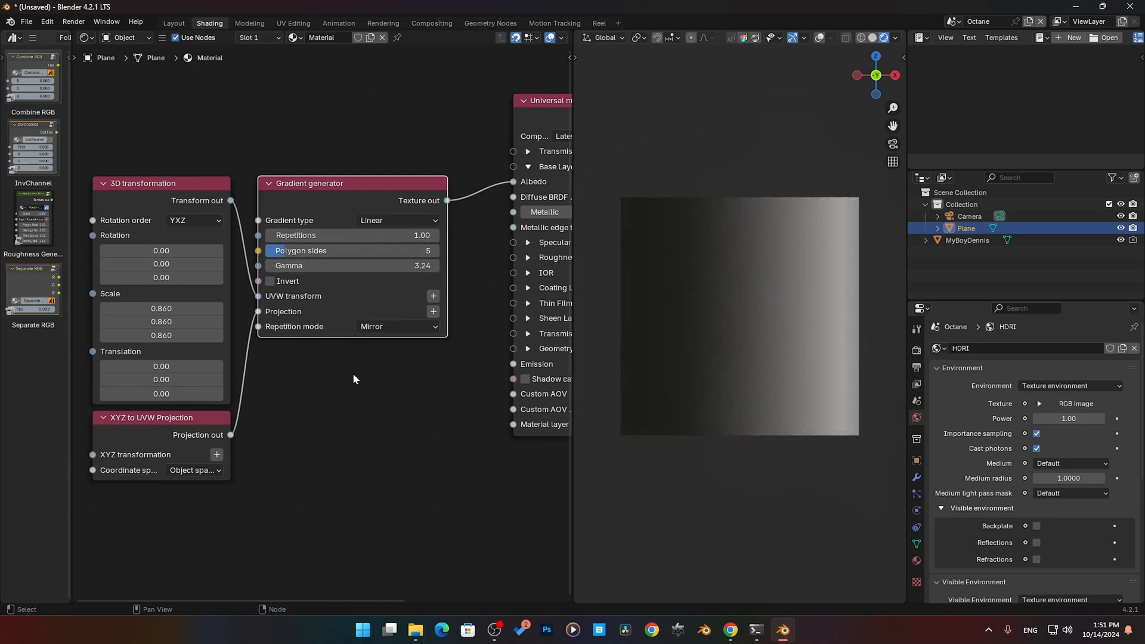
# - Move the generator nodes away from the Universal material and insert a Gradient map on the link between Gradient generator and Albedo
pyautogui.moveTo(375, 371); pyautogui.dragTo(398, 363, button='middle')
pyautogui.moveTo(403, 421); pyautogui.dragTo(204, 183)
pyautogui.moveTo(343, 180); pyautogui.dragTo(205, 180)
pyautogui.hotkey('shift', 'a')
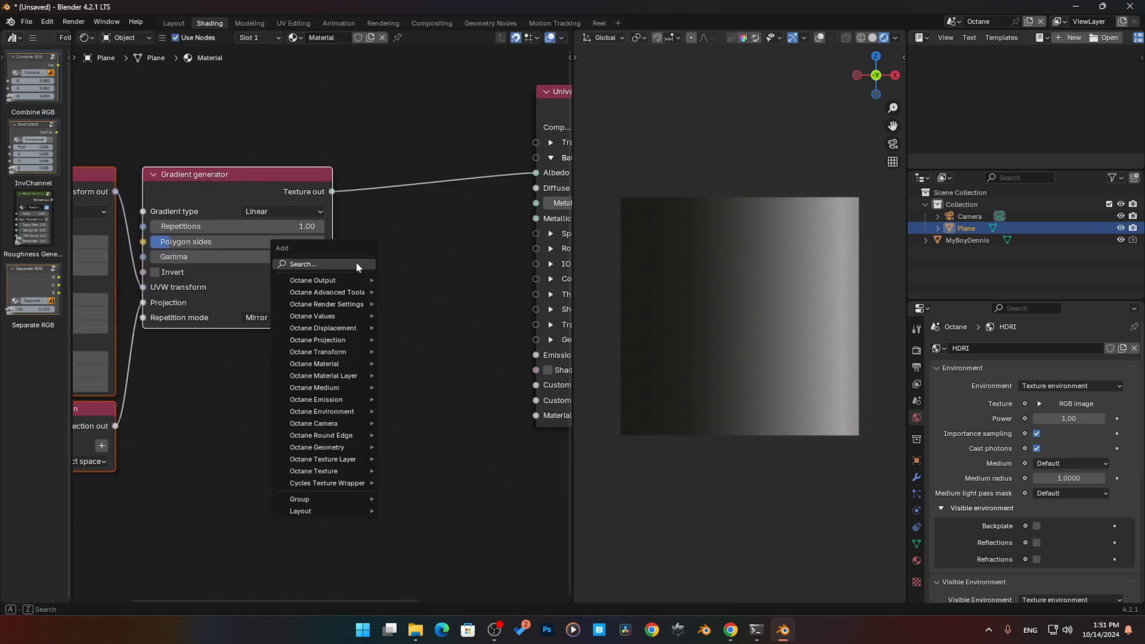
pyautogui.write('gr')
pyautogui.press('Down')
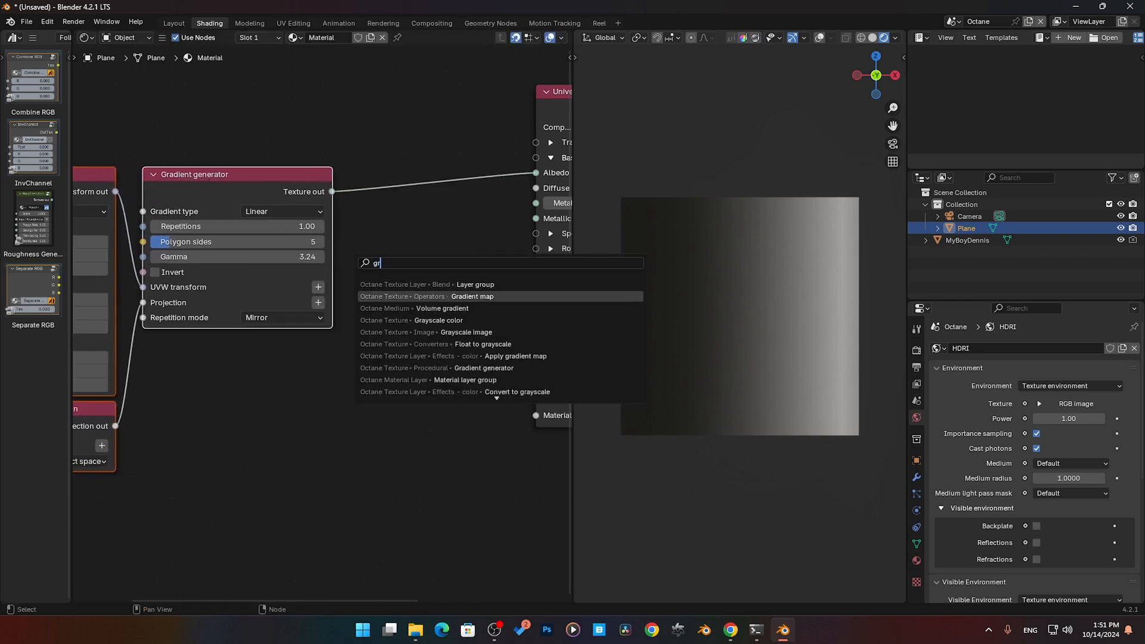
pyautogui.press('Return')
pyautogui.click(337, 174)
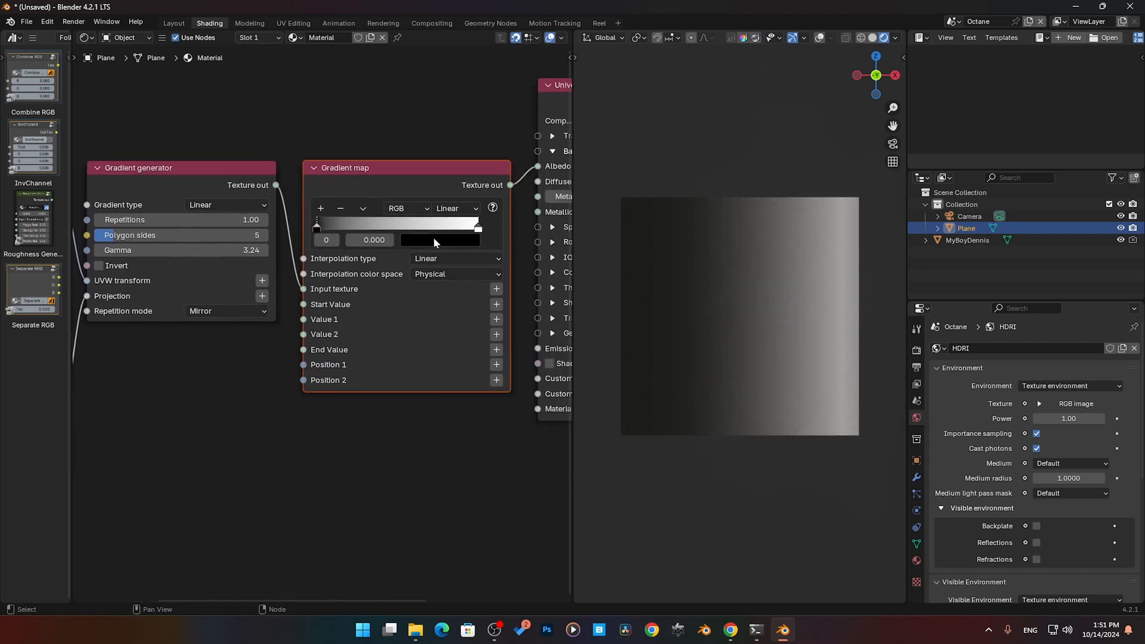
# - Change the Gradient map's first color stop from black to a fully bright green
pyautogui.click(434, 240)
pyautogui.moveTo(539, 374); pyautogui.dragTo(482, 376)
pyautogui.click(475, 388)
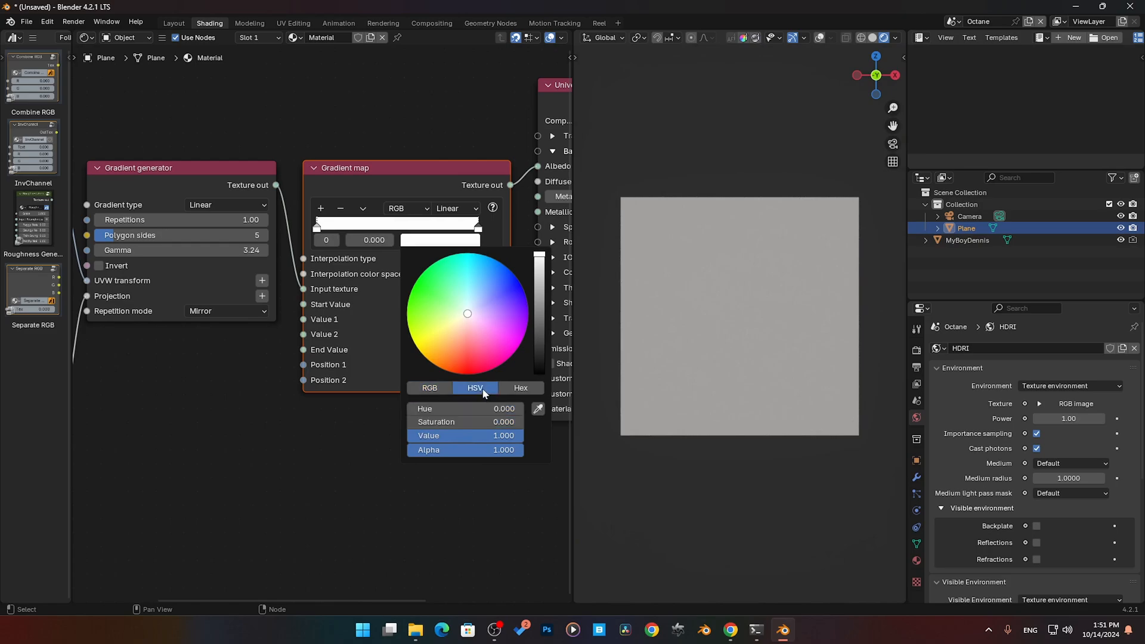
pyautogui.moveTo(471, 334); pyautogui.dragTo(421, 274)
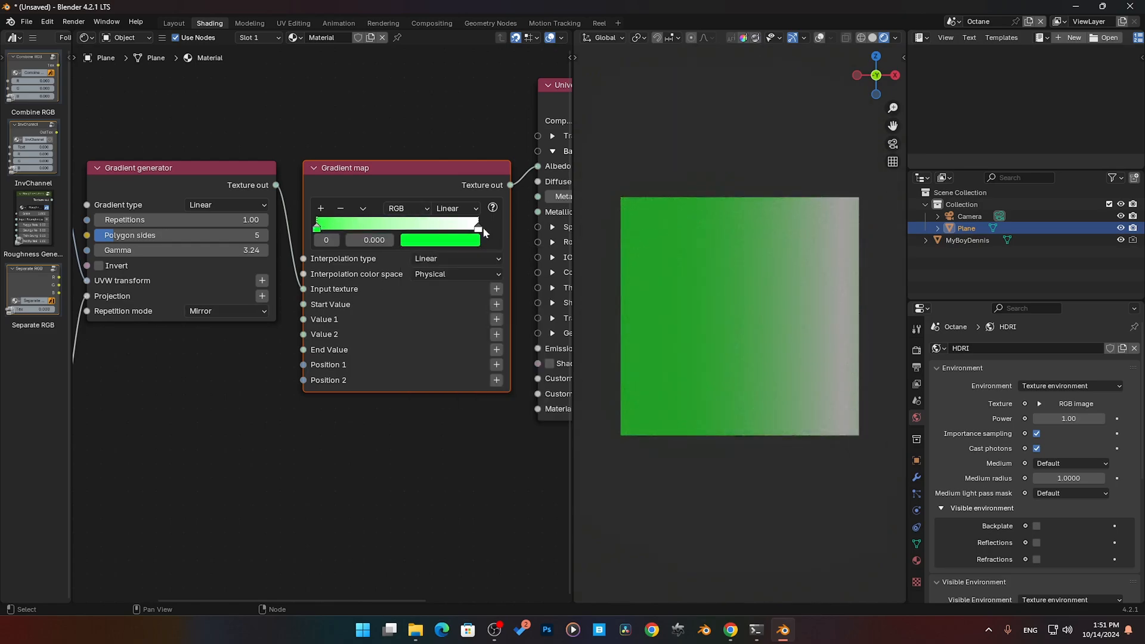
# - Color the Gradient map's end stop bright magenta and move it to position 0.702
pyautogui.click(478, 227)
pyautogui.click(465, 241)
pyautogui.click(465, 257)
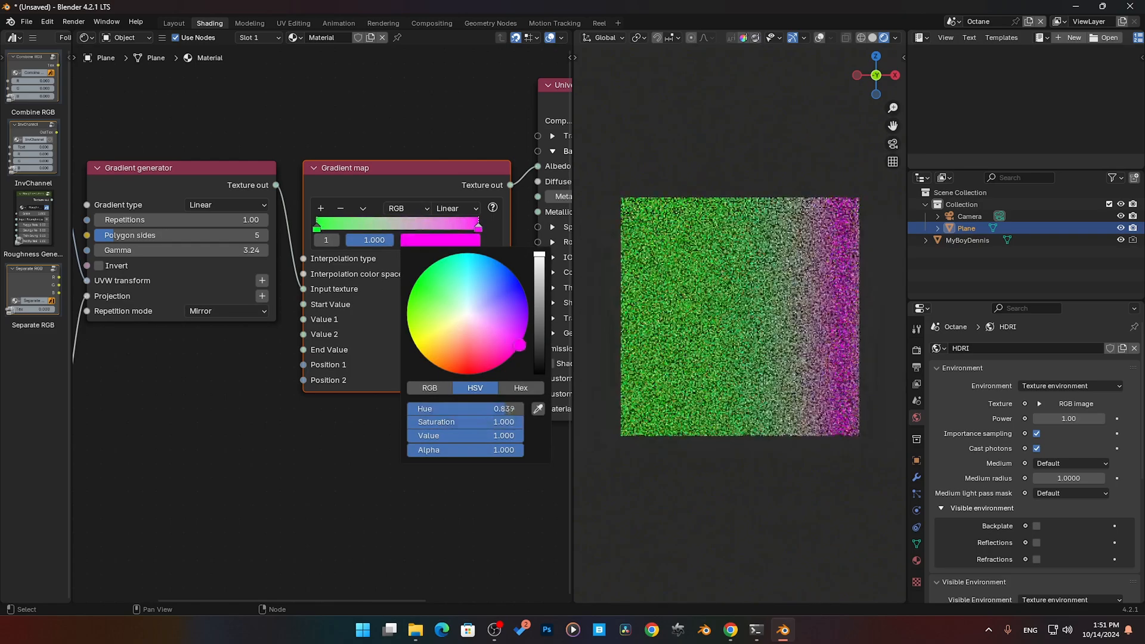
pyautogui.moveTo(480, 229); pyautogui.dragTo(401, 228)
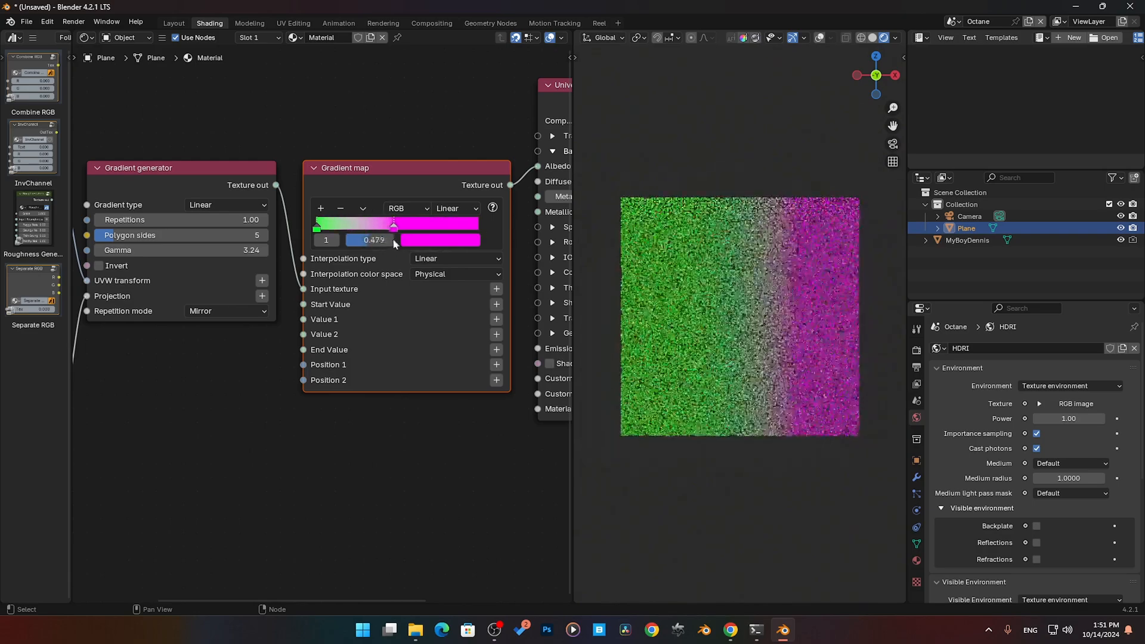
pyautogui.click(316, 229)
pyautogui.moveTo(401, 227); pyautogui.dragTo(430, 229)
# - Set the Gradient generator to Radial with 11.10 repetitions, 4 polygon sides and a gamma of 1.12
pyautogui.moveTo(267, 339); pyautogui.dragTo(328, 336, button='middle')
pyautogui.click(279, 205)
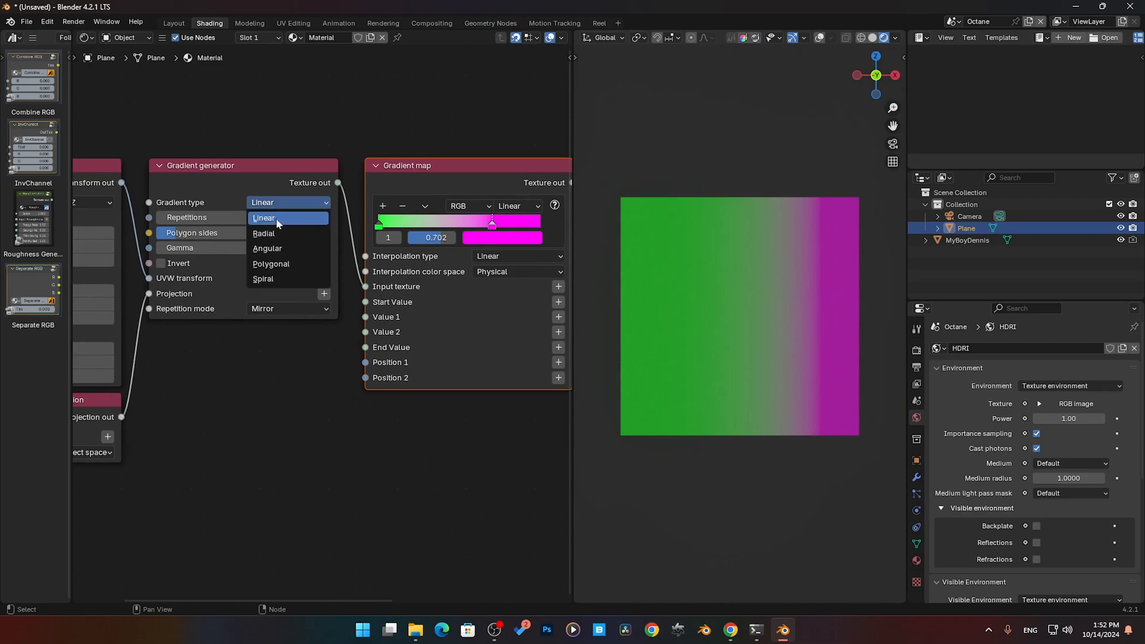
pyautogui.click(278, 218)
pyautogui.moveTo(270, 218); pyautogui.dragTo(197, 247)
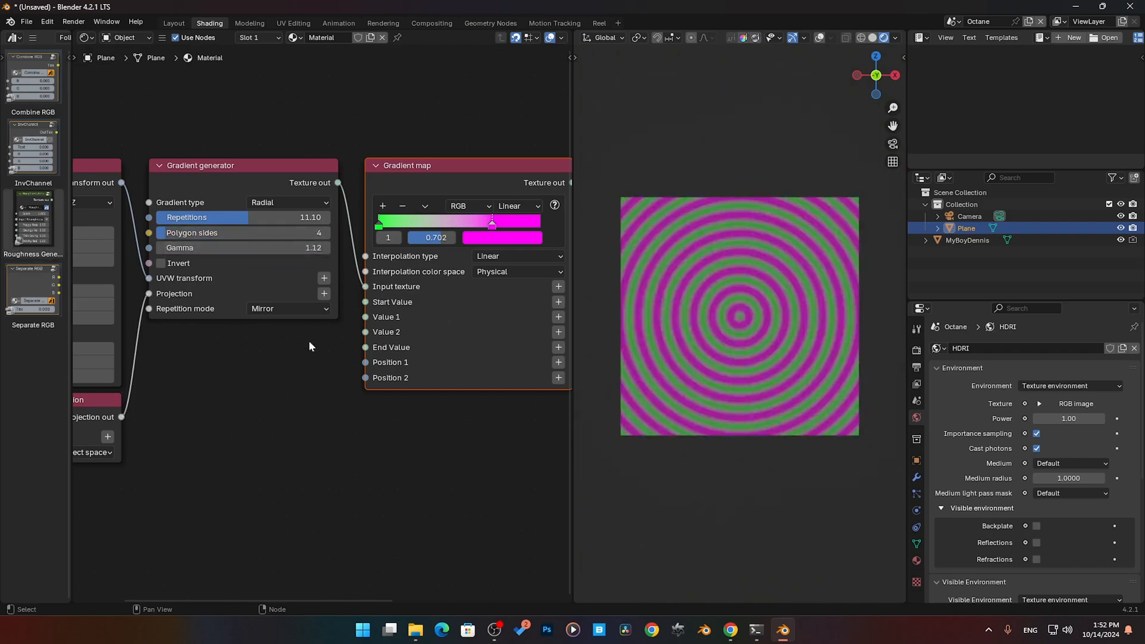
# - Move the Gradient map's magenta stop to position 0.731 and select the Gradient generator node
pyautogui.moveTo(486, 261); pyautogui.dragTo(463, 259, button='middle')
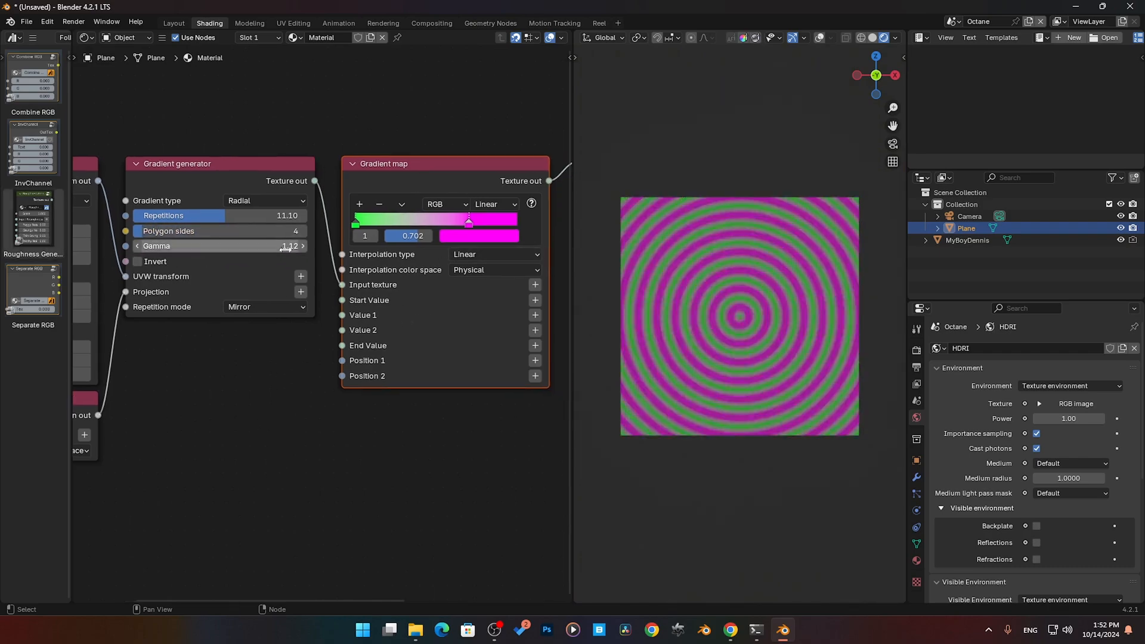
pyautogui.moveTo(468, 228); pyautogui.dragTo(473, 228)
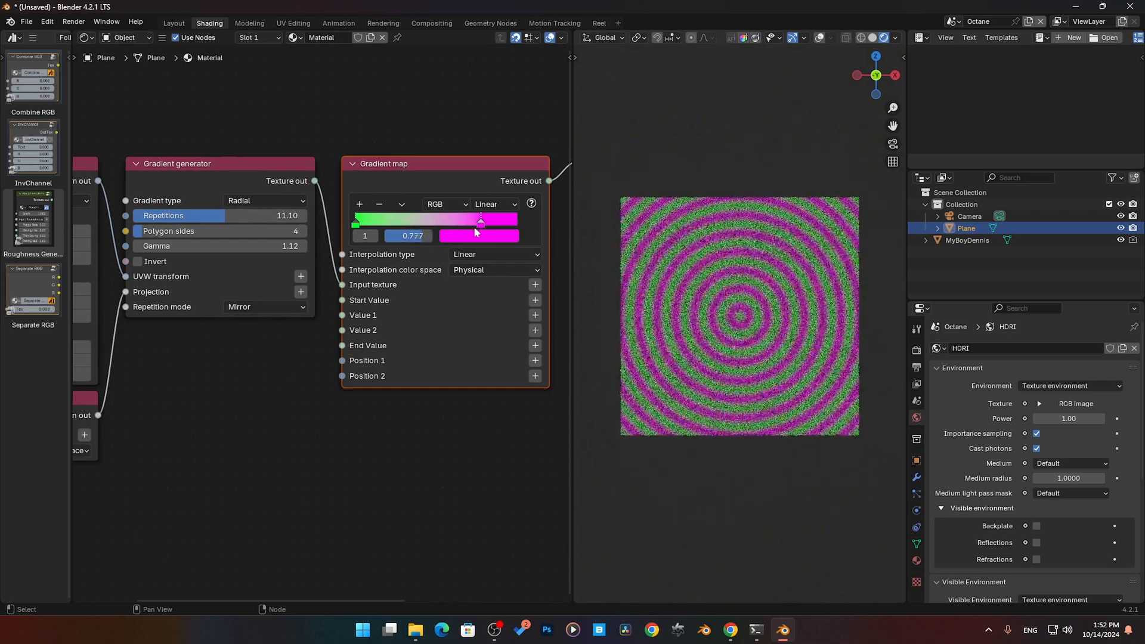
pyautogui.moveTo(264, 328); pyautogui.dragTo(294, 305, button='middle')
pyautogui.click(257, 157)
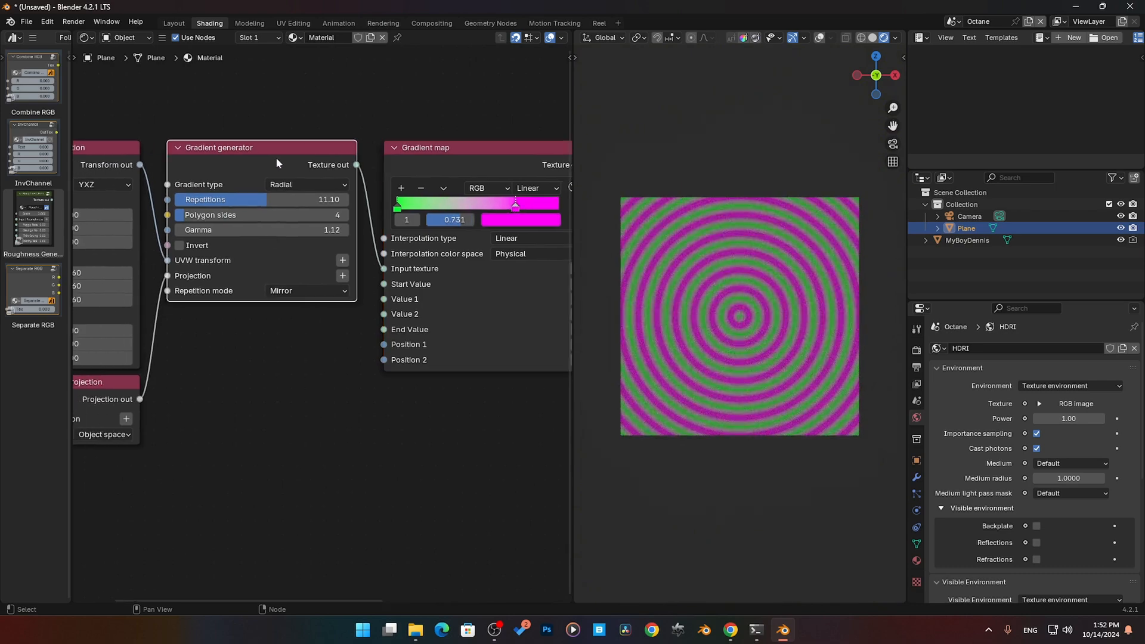
pyautogui.moveTo(344, 164); pyautogui.dragTo(287, 190, button='middle')
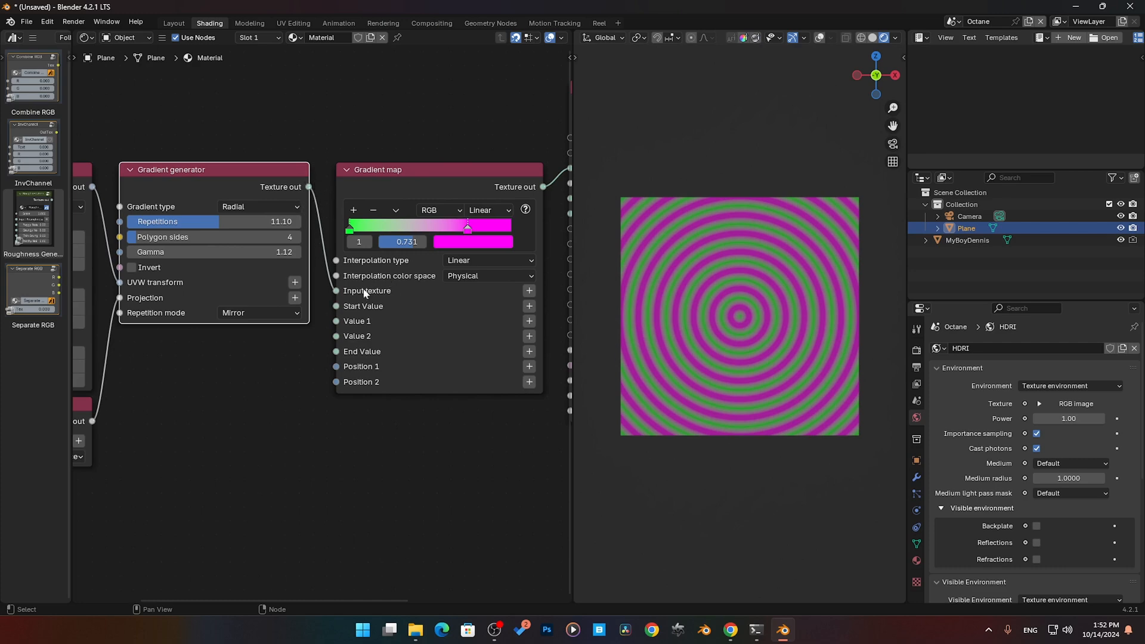
pyautogui.moveTo(217, 315); pyautogui.dragTo(317, 322, button='middle')
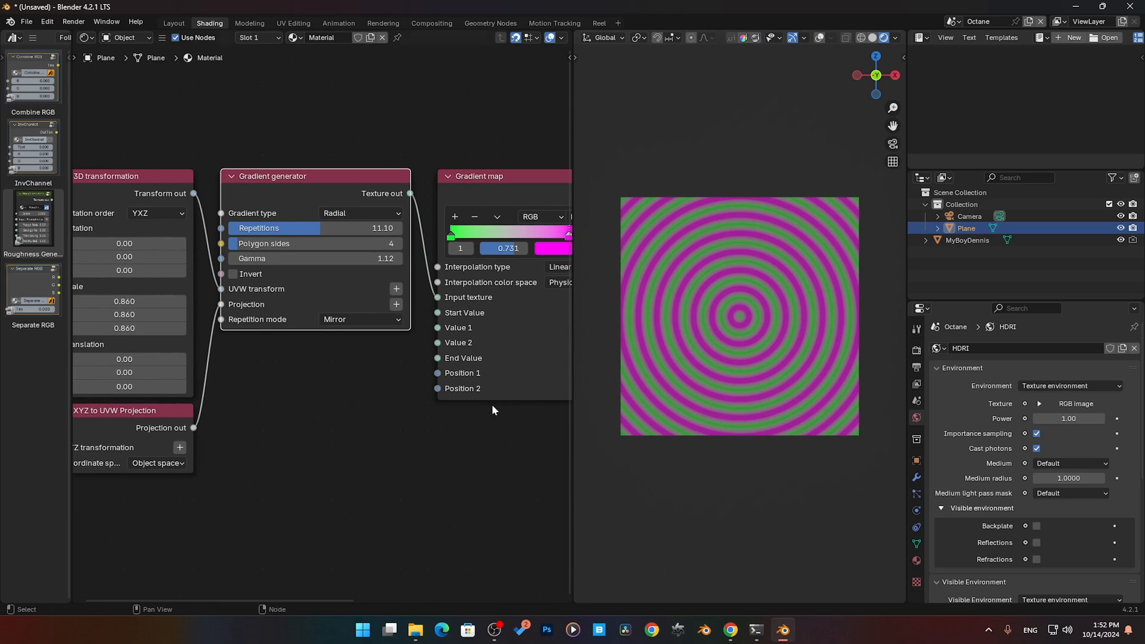
pyautogui.moveTo(493, 402); pyautogui.dragTo(484, 406, button='middle')
pyautogui.scroll(2, 363, 381)
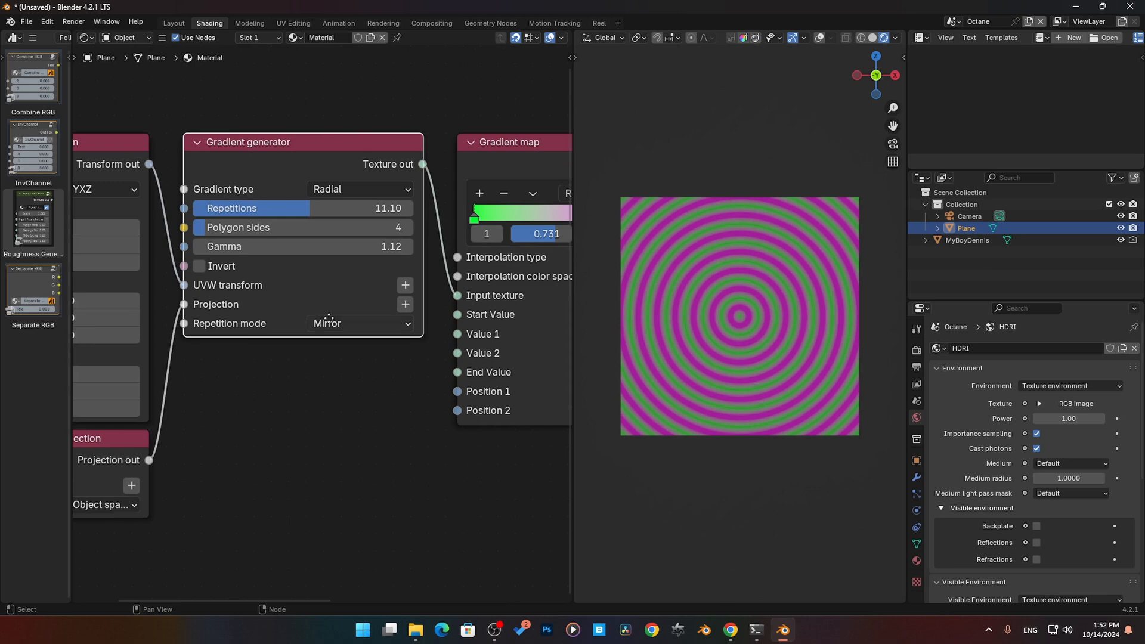
pyautogui.moveTo(570, 155); pyautogui.dragTo(382, 145, button='middle')
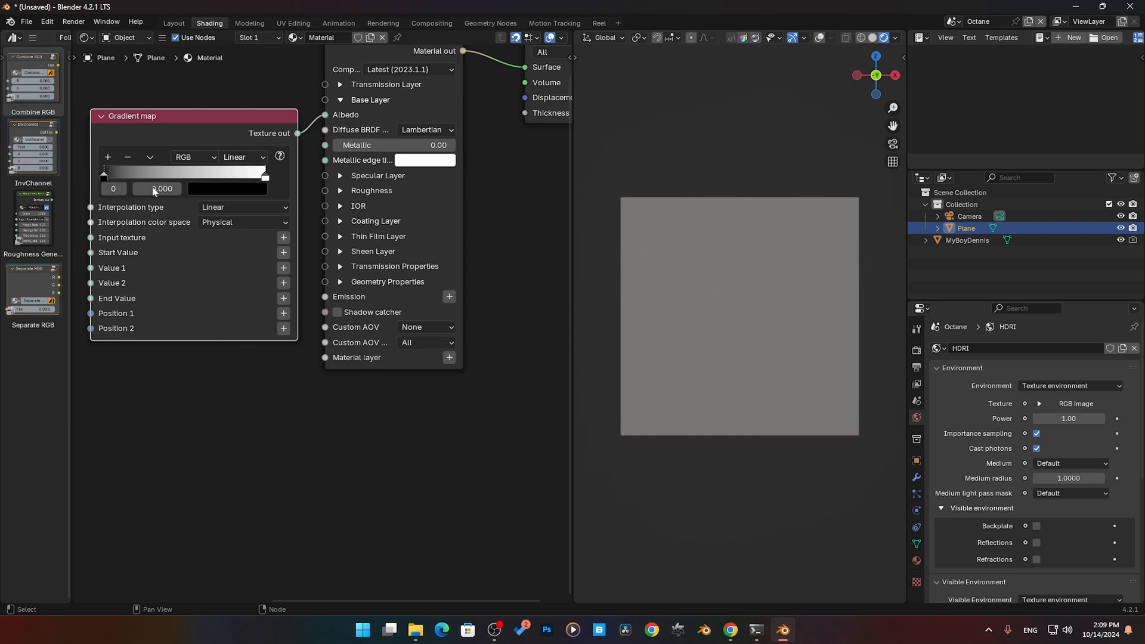
pyautogui.hotkey('shift', 'a')
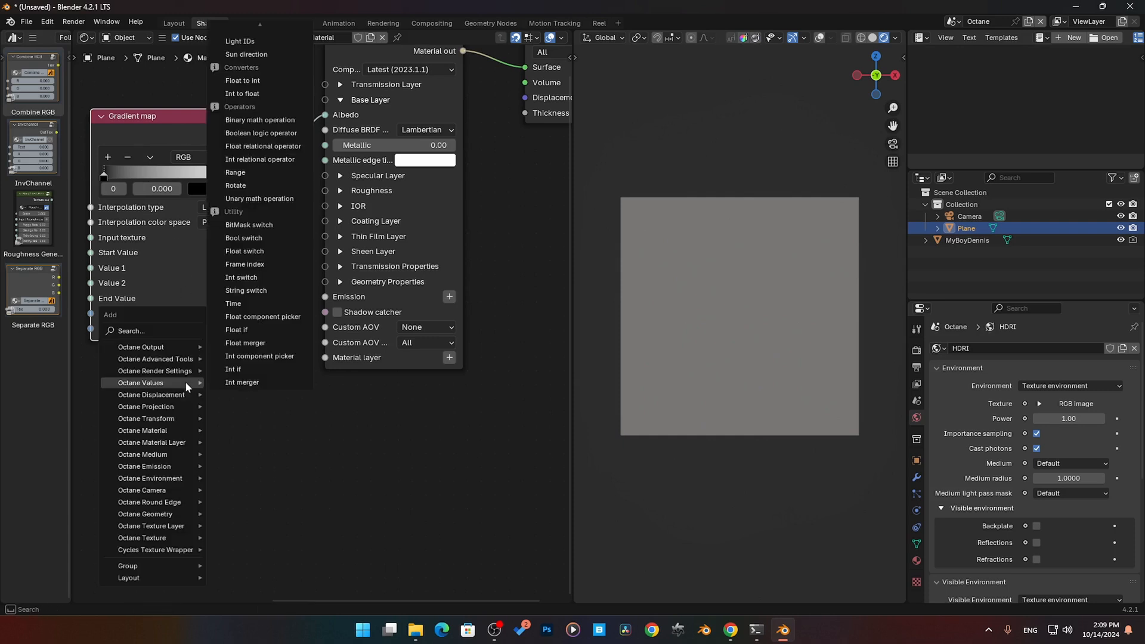
pyautogui.moveTo(186, 539)
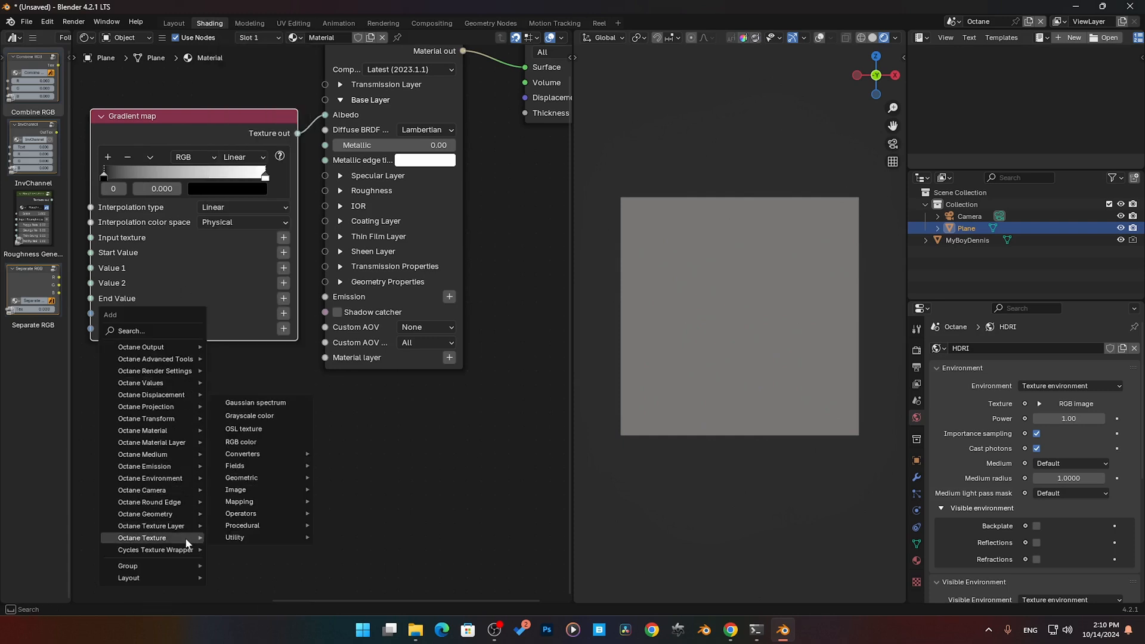
pyautogui.moveTo(245, 526)
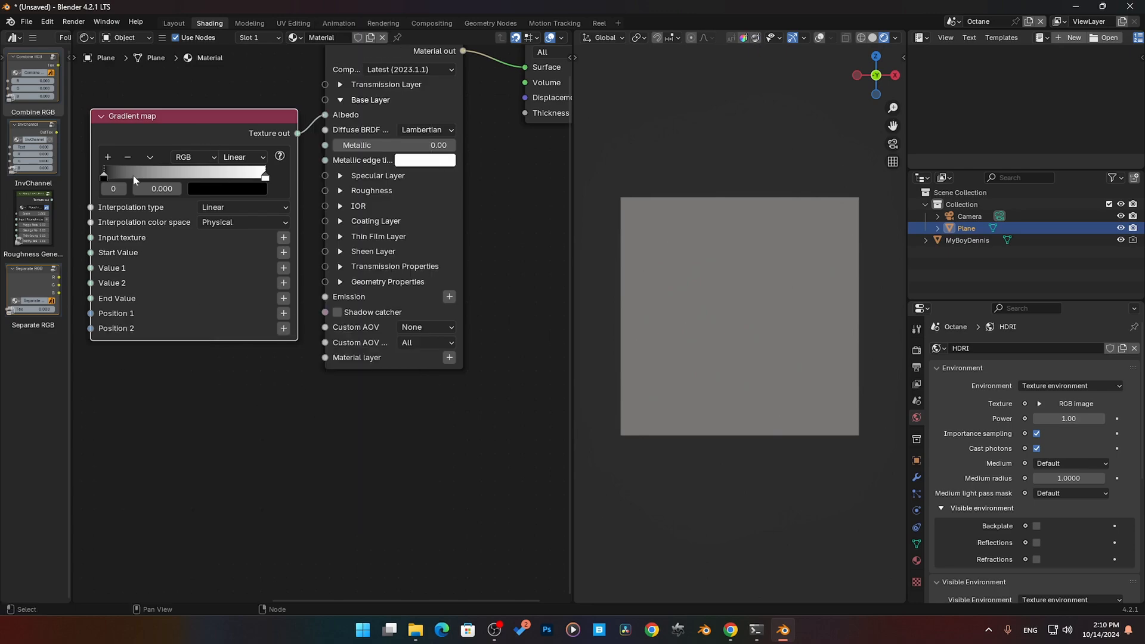
# - Slide the Gradient map's black and white stops along the ramp, ending at positions 0.000 and 1.000
pyautogui.moveTo(135, 180); pyautogui.dragTo(109, 174)
pyautogui.moveTo(262, 175)
pyautogui.mouseDown()
pyautogui.moveTo(147, 174)
pyautogui.moveTo(266, 176)
pyautogui.mouseUp()
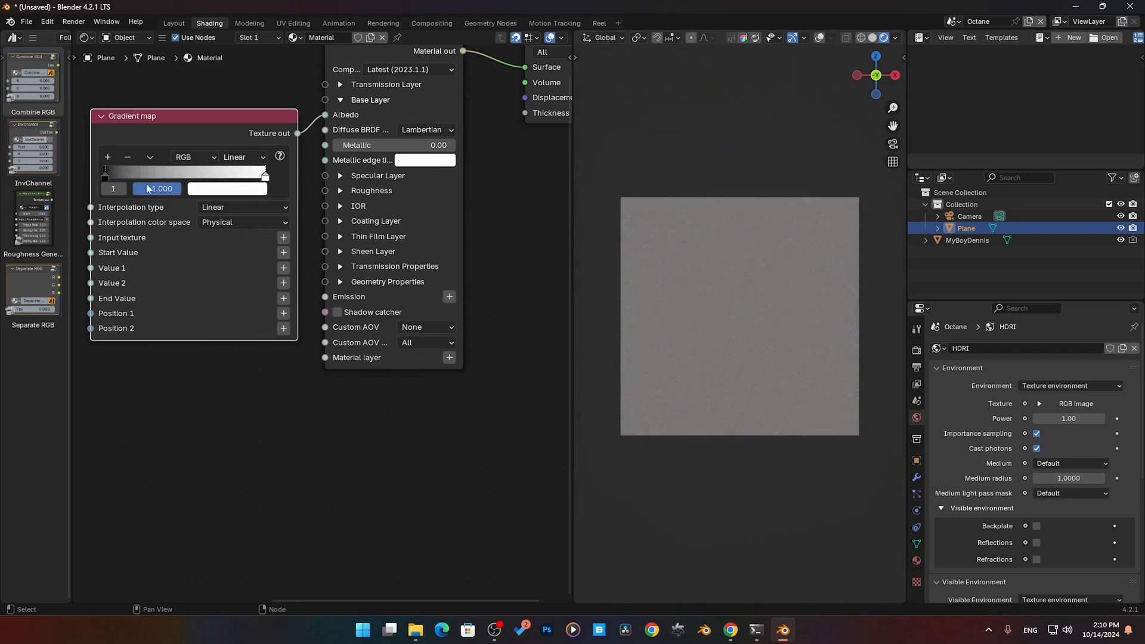
pyautogui.moveTo(106, 176); pyautogui.dragTo(98, 174)
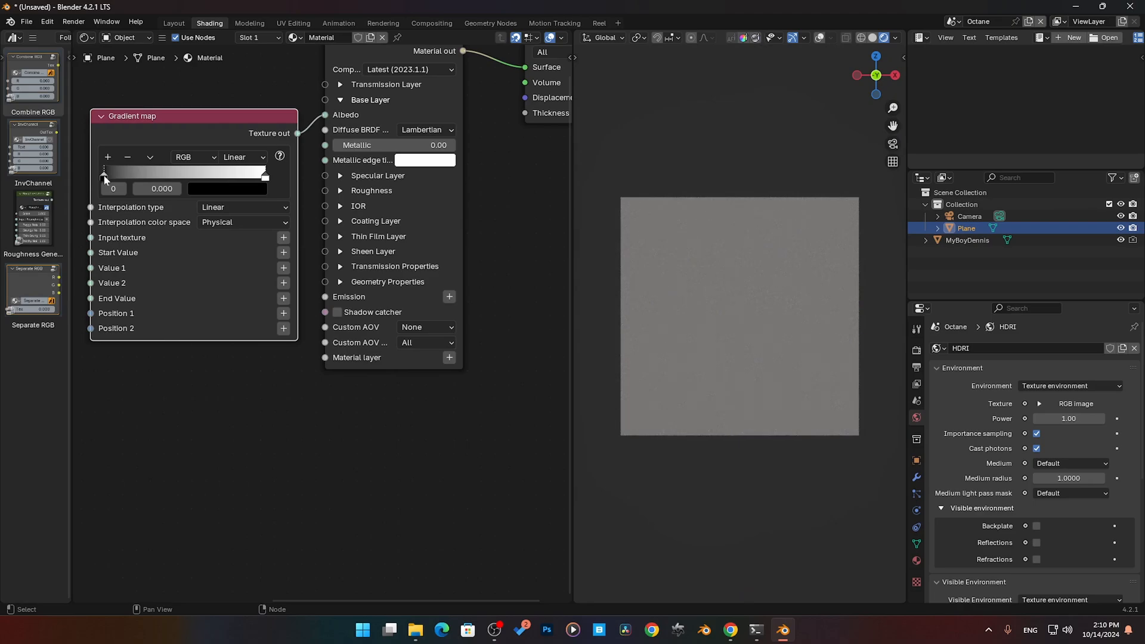
pyautogui.click(266, 179)
pyautogui.moveTo(268, 176)
pyautogui.mouseDown()
pyautogui.moveTo(196, 179)
pyautogui.moveTo(277, 174)
pyautogui.mouseUp()
pyautogui.moveTo(111, 178)
pyautogui.mouseDown()
pyautogui.moveTo(214, 173)
pyautogui.moveTo(75, 168)
pyautogui.moveTo(102, 177)
pyautogui.mouseUp()
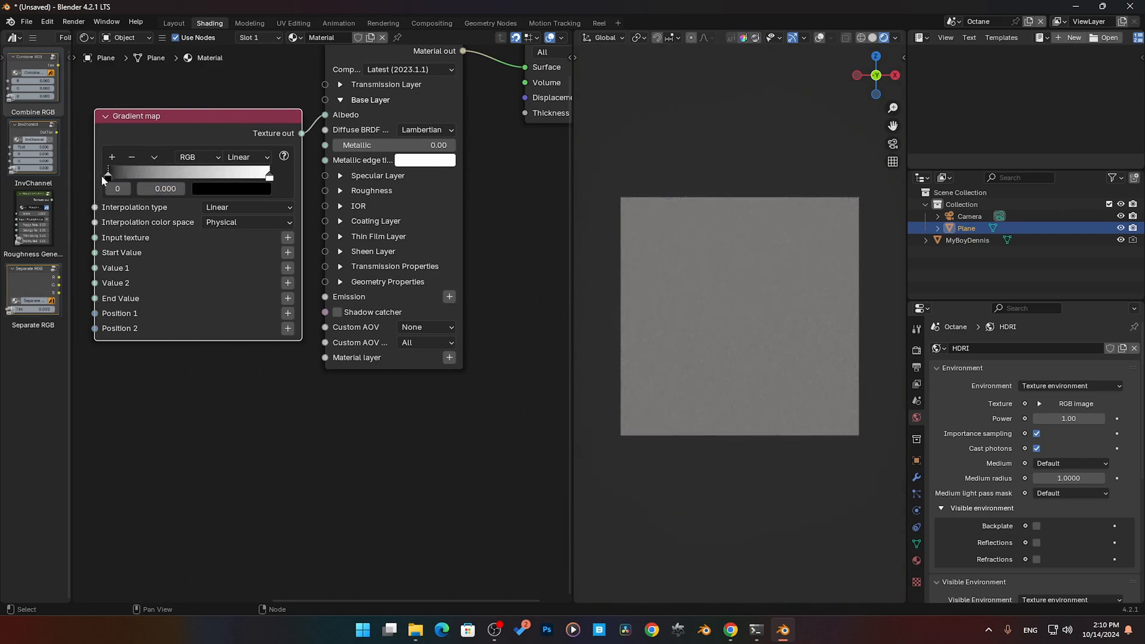
# - Color the Gradient map's first stop a fully bright green with hue 0.334, and switch the color values to RGB mode
pyautogui.click(208, 158)
pyautogui.click(217, 187)
pyautogui.click(214, 190)
pyautogui.click(208, 229)
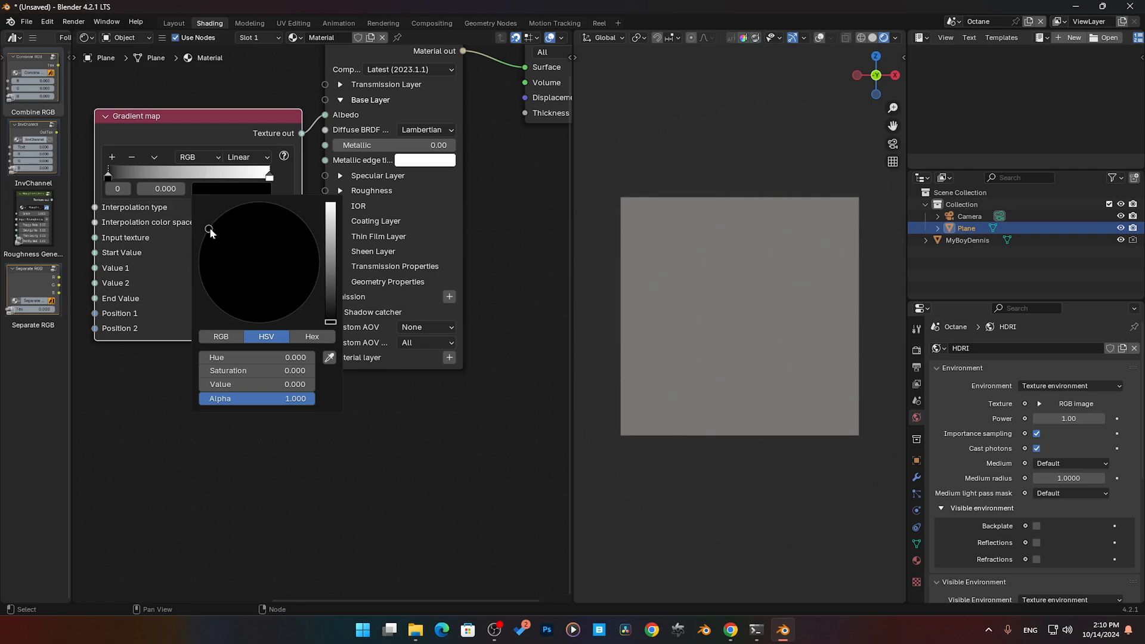
pyautogui.moveTo(331, 322); pyautogui.dragTo(330, 204)
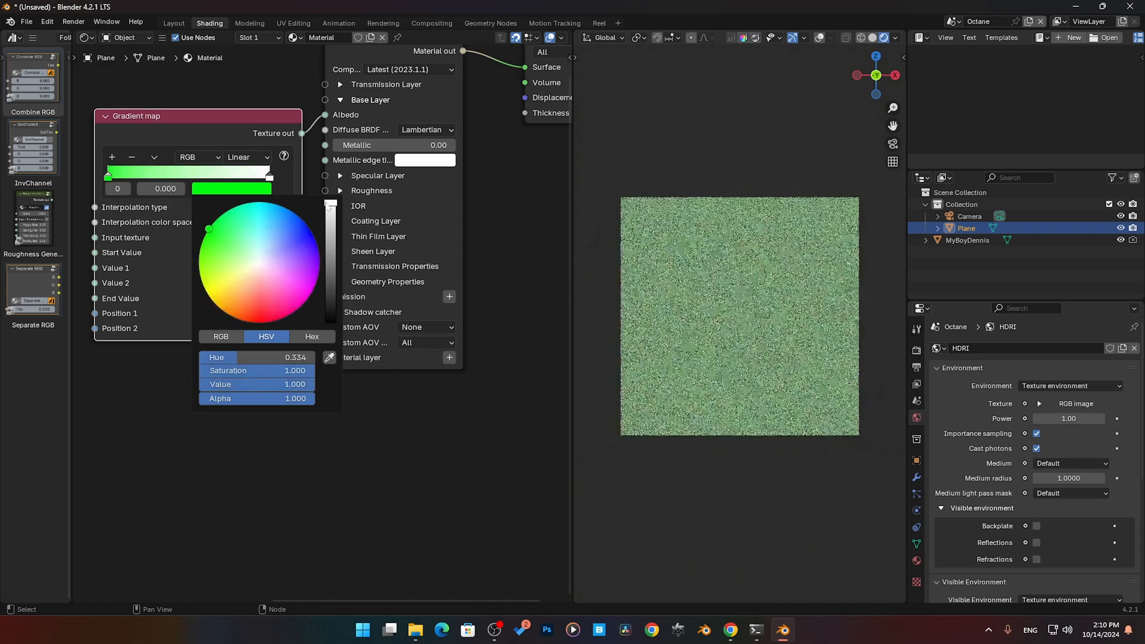
pyautogui.click(227, 339)
pyautogui.click(266, 337)
pyautogui.click(304, 339)
pyautogui.click(236, 339)
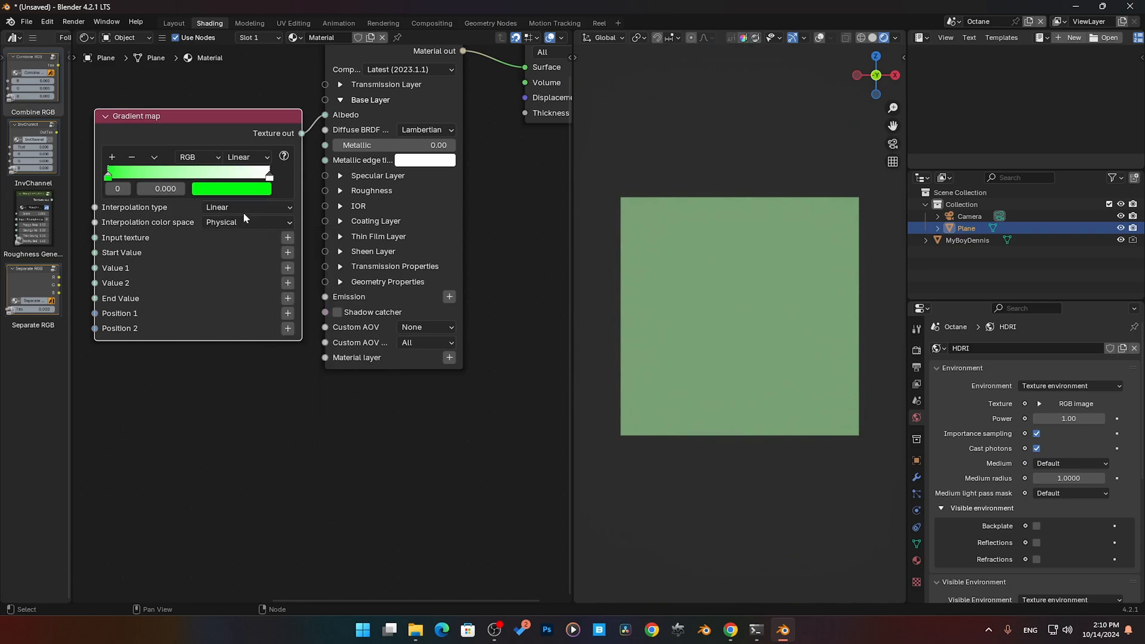
# - Color the Gradient map's white end stop blue, with red 0.000, green 0.010 and blue 1.000
pyautogui.click(269, 175)
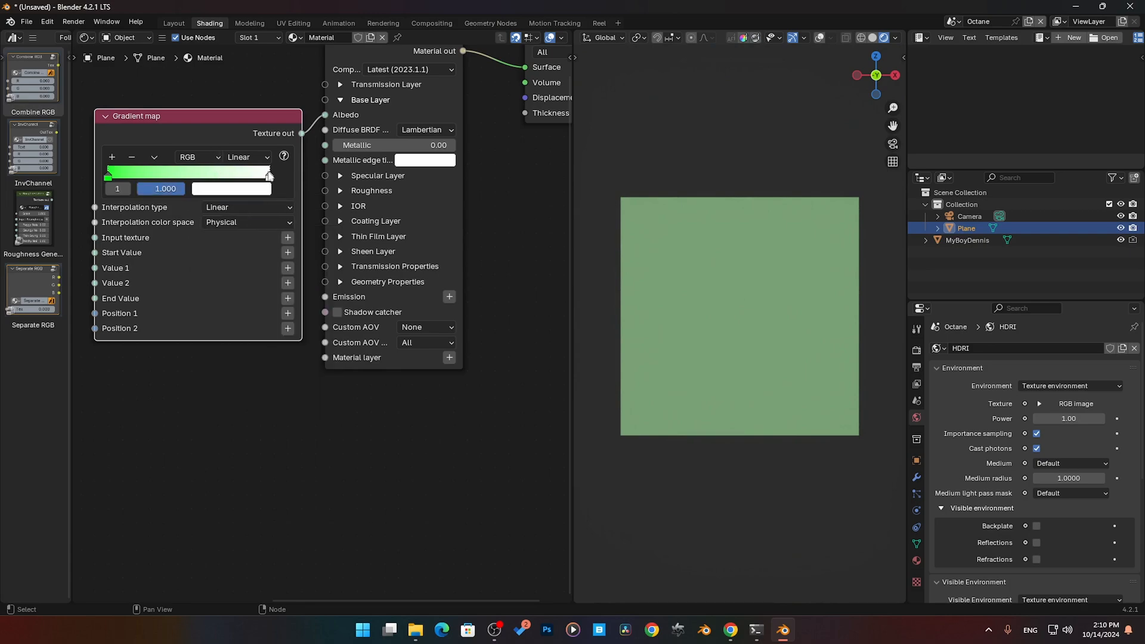
pyautogui.click(262, 189)
pyautogui.click(308, 228)
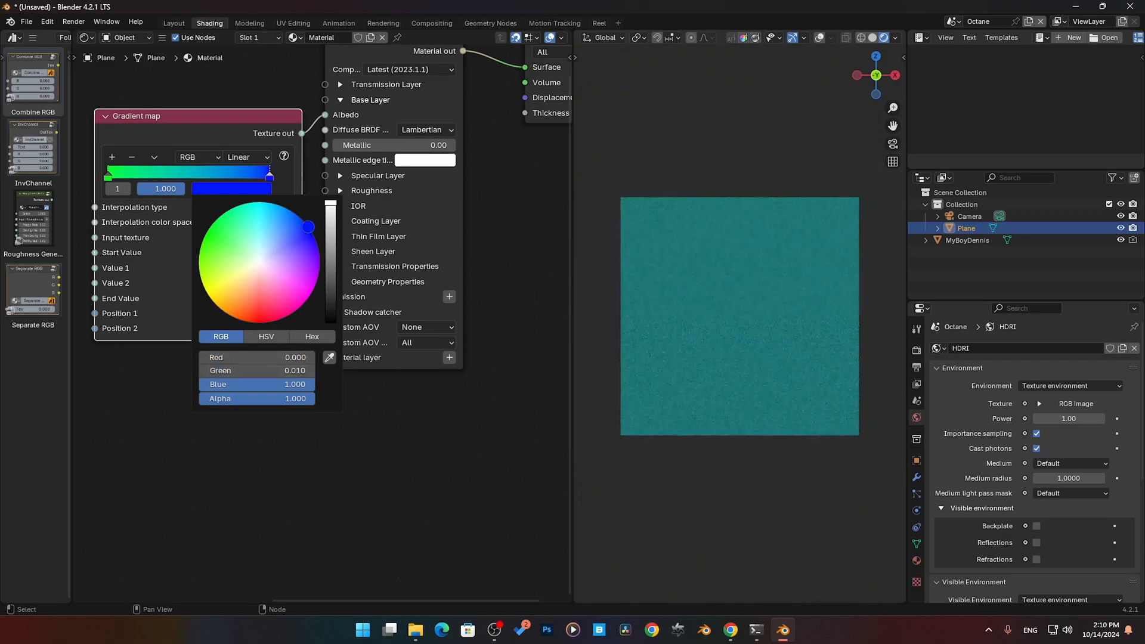
# - Set the color ramp's interpolation to Ease and move the green stop inward to position 0.289
pyautogui.click(246, 159)
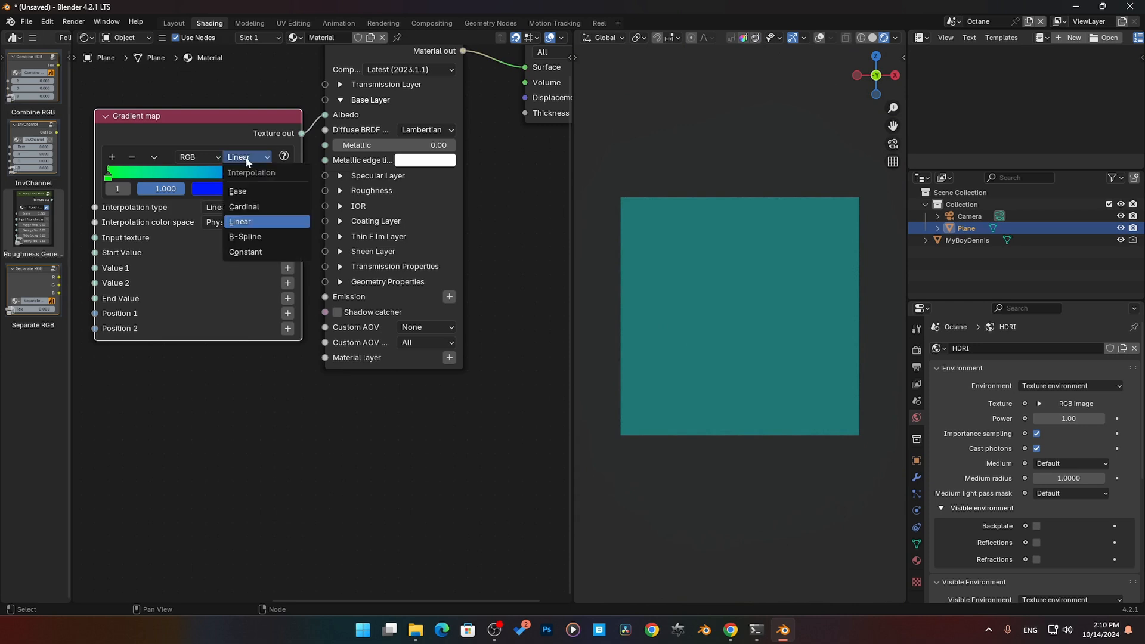
pyautogui.click(261, 191)
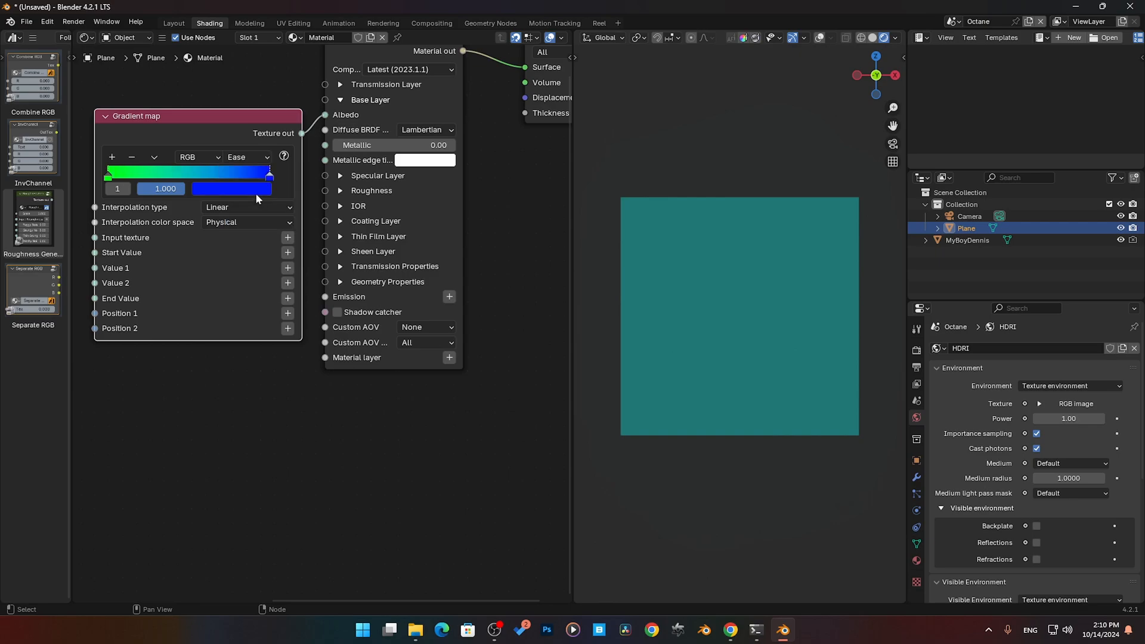
pyautogui.moveTo(141, 181)
pyautogui.mouseDown()
pyautogui.moveTo(220, 178)
pyautogui.moveTo(143, 177)
pyautogui.moveTo(154, 177)
pyautogui.mouseUp()
# - Try the color ramp's Cardinal, Linear, B-Spline and Constant interpolation modes one after another
pyautogui.click(248, 157)
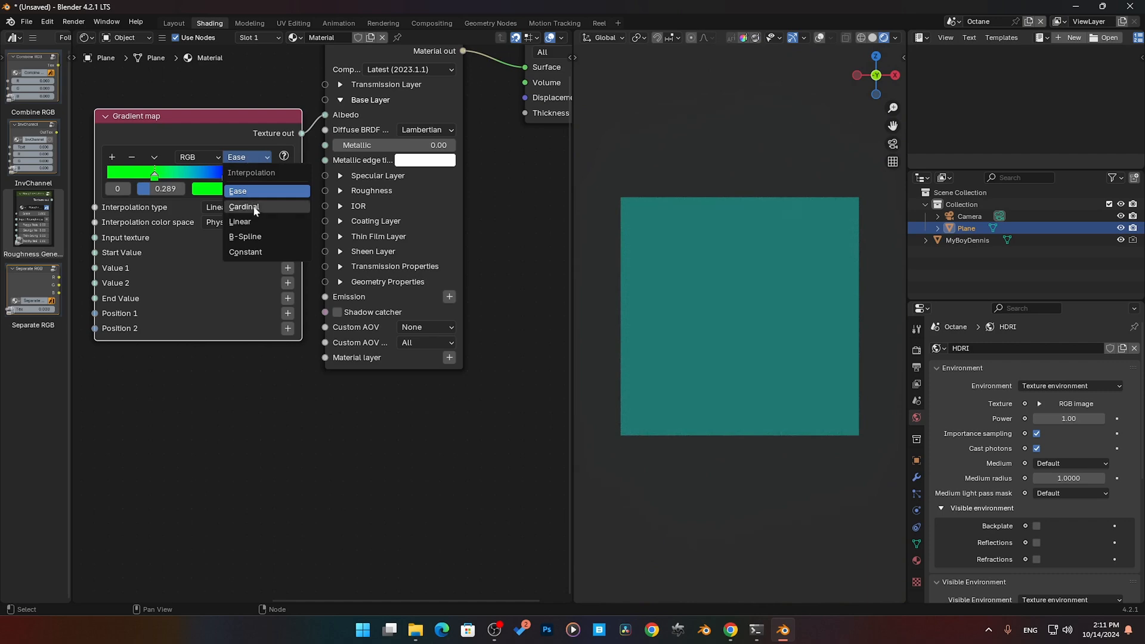
pyautogui.click(255, 208)
pyautogui.click(253, 158)
pyautogui.click(254, 221)
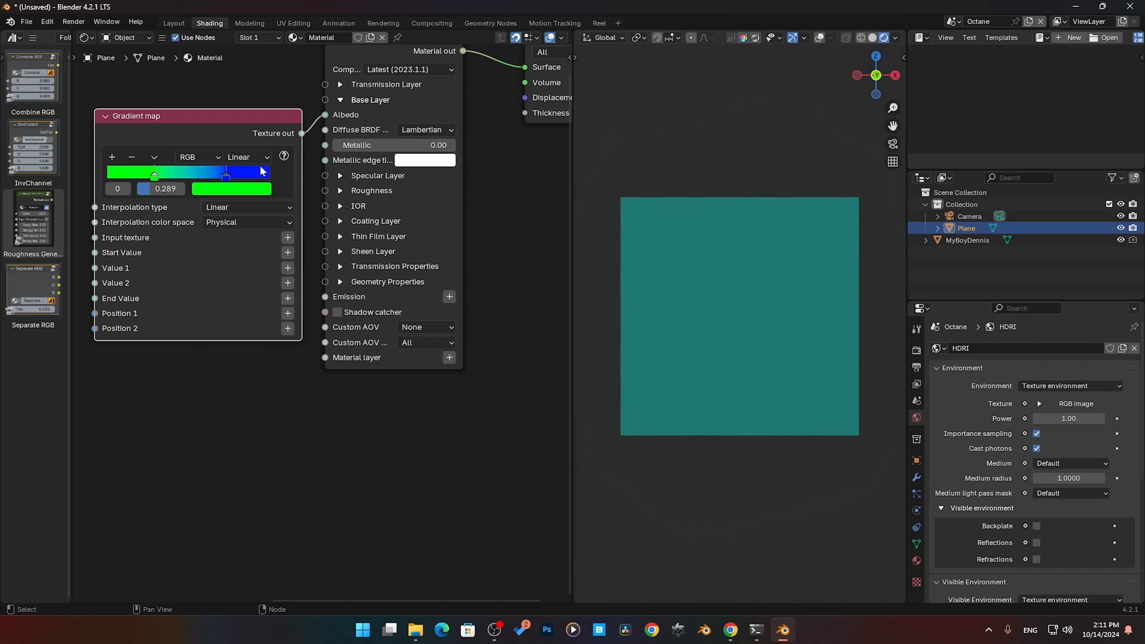
pyautogui.click(257, 158)
pyautogui.click(253, 237)
pyautogui.click(252, 158)
pyautogui.click(252, 252)
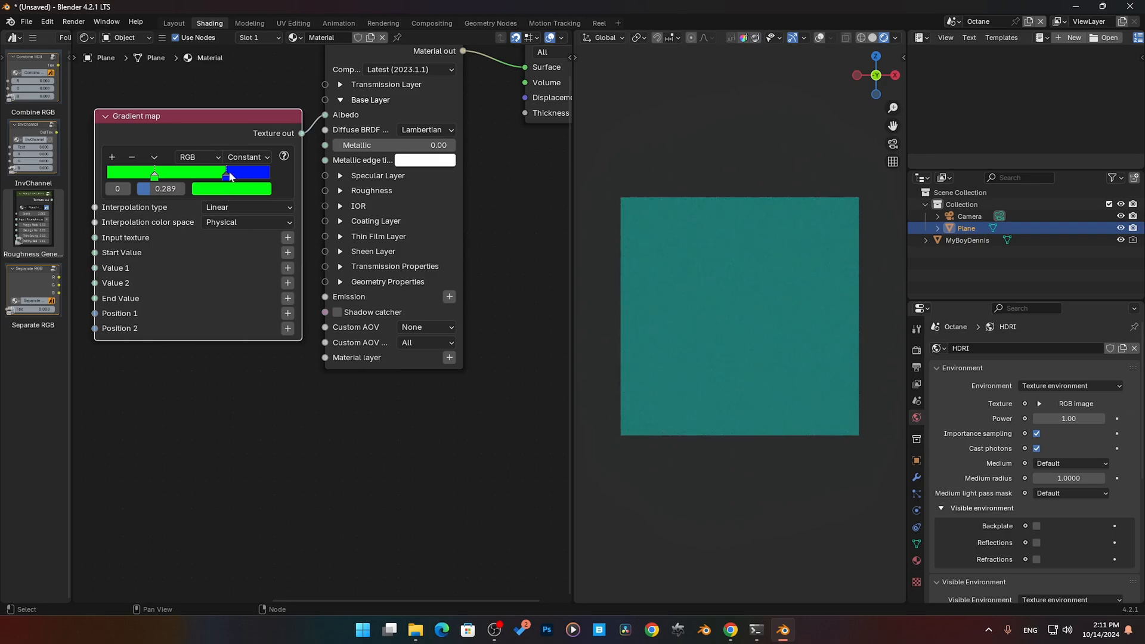
# - Move the green stop to 0.165 and the blue stop to 0.752, with the ramp's interpolation set back to Ease
pyautogui.moveTo(230, 177); pyautogui.dragTo(134, 177)
pyautogui.click(248, 158)
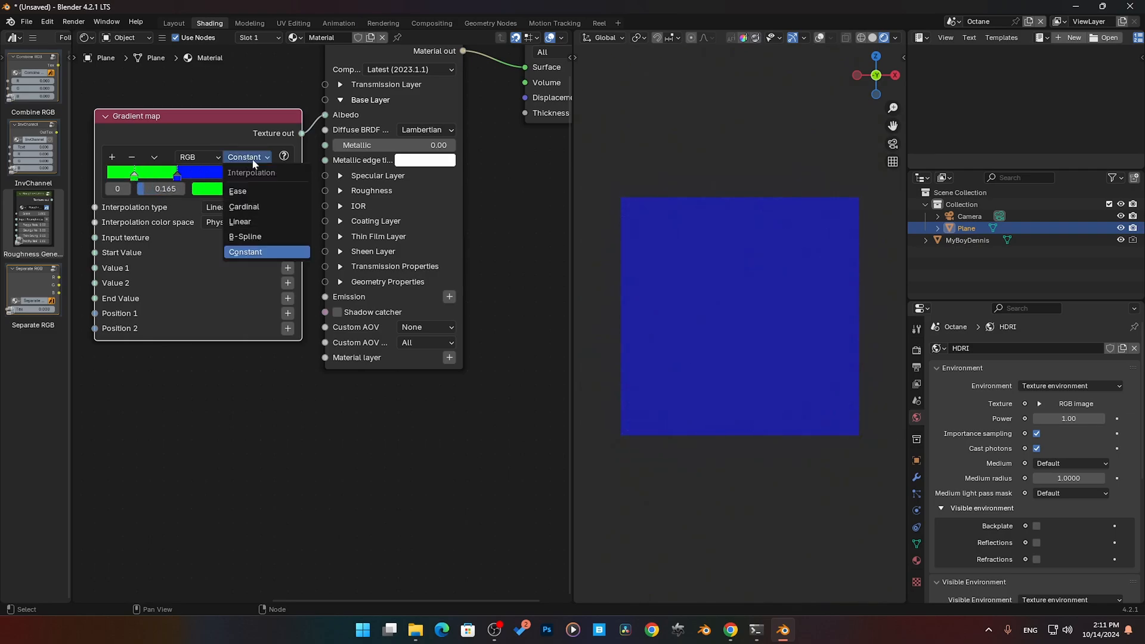
pyautogui.click(263, 190)
pyautogui.moveTo(177, 177); pyautogui.dragTo(218, 181)
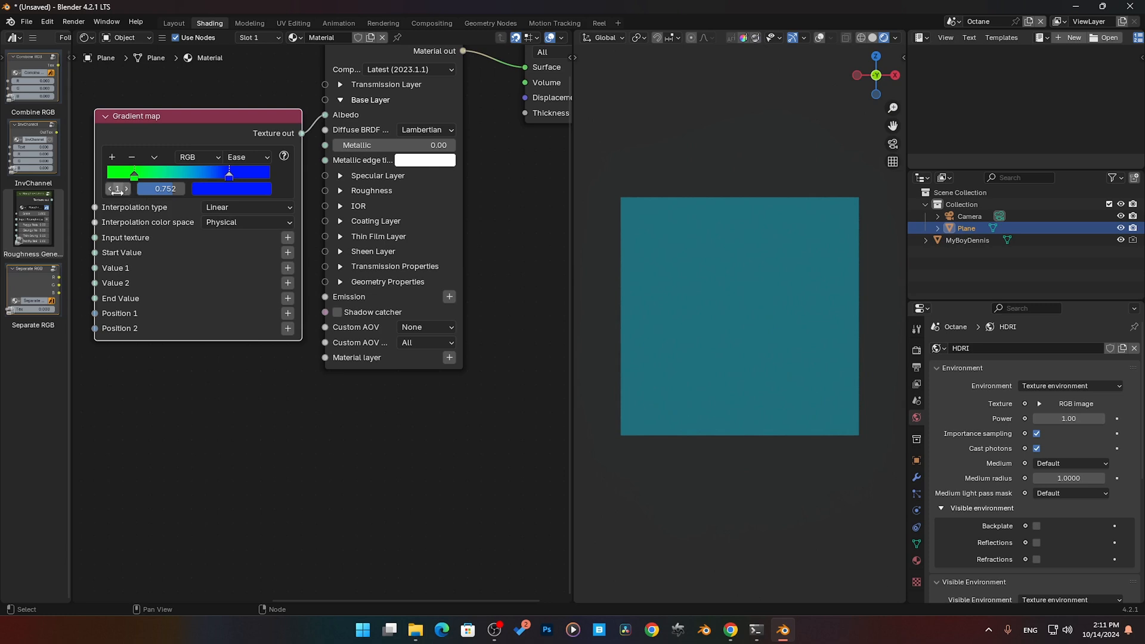
# - Make the green stop (index 0) active by its number and set its position to 0.000
pyautogui.moveTo(118, 189); pyautogui.dragTo(108, 189)
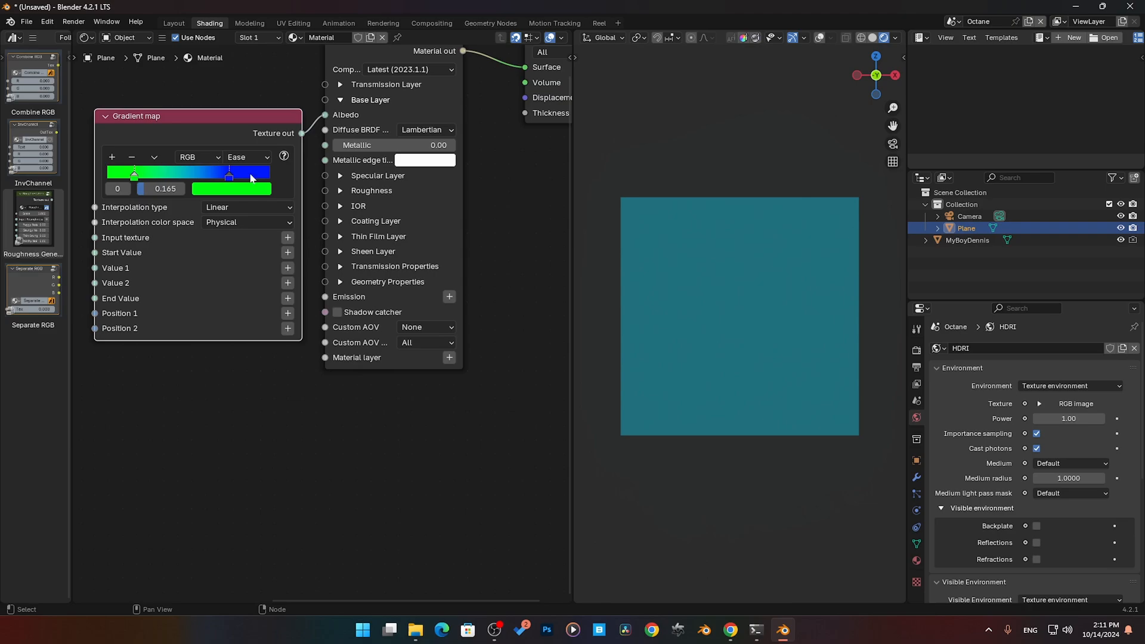
pyautogui.click(118, 188)
pyautogui.click(160, 194)
pyautogui.moveTo(174, 192); pyautogui.dragTo(138, 187)
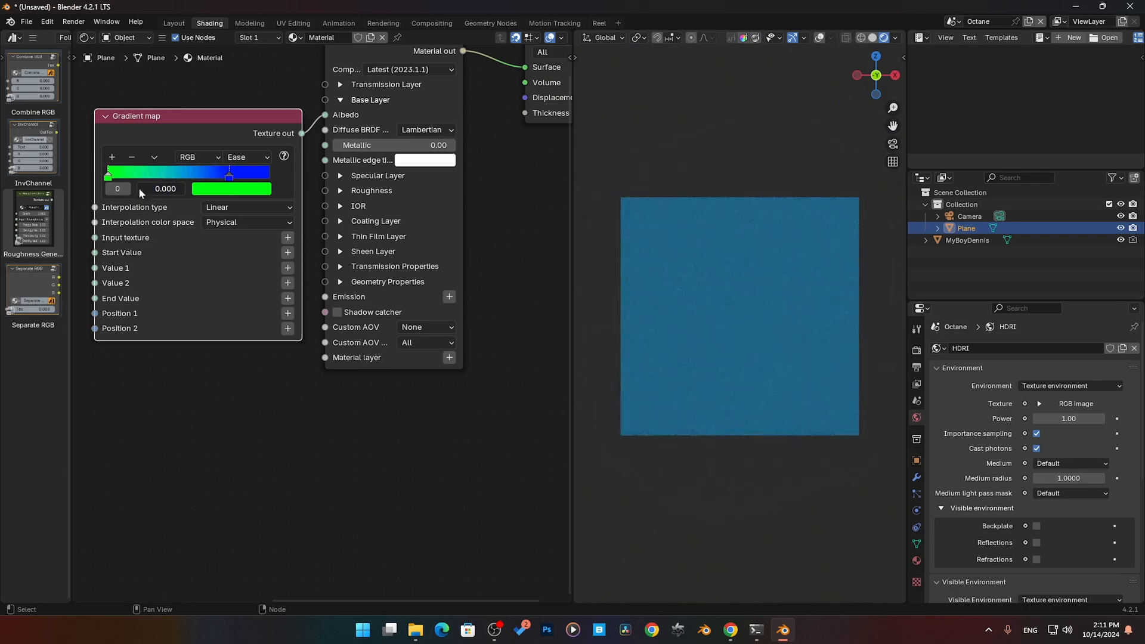
pyautogui.click(221, 207)
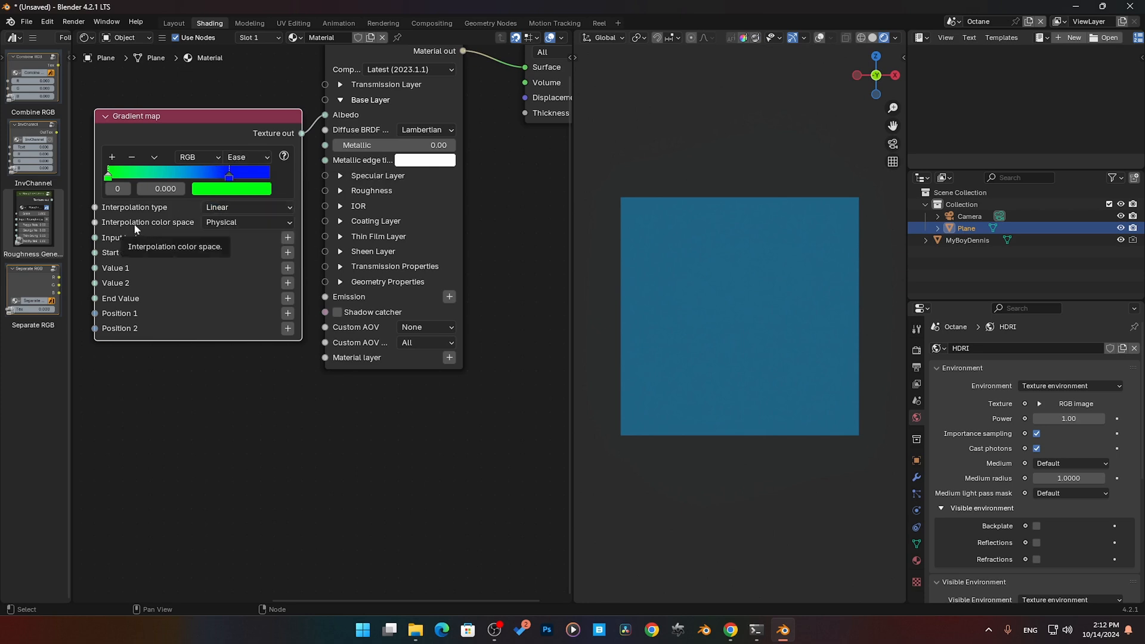
pyautogui.click(222, 223)
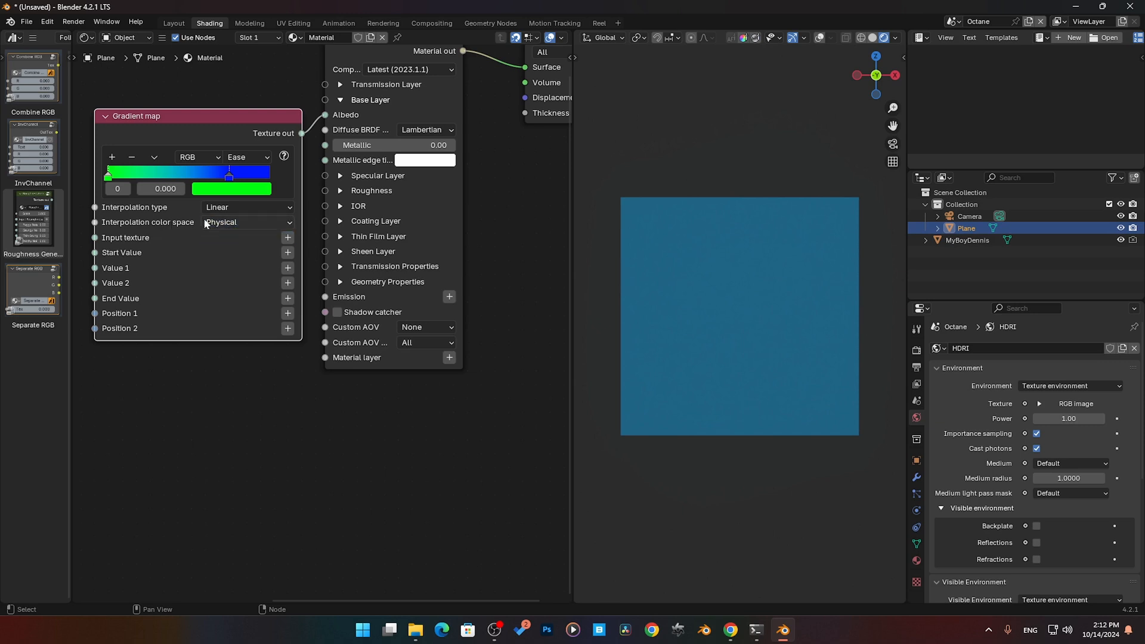
# - Connect the Noise texture's output to the Gradient map's Input texture, and move the blue stop close to the end of the ramp
pyautogui.moveTo(201, 338); pyautogui.dragTo(271, 346, button='middle')
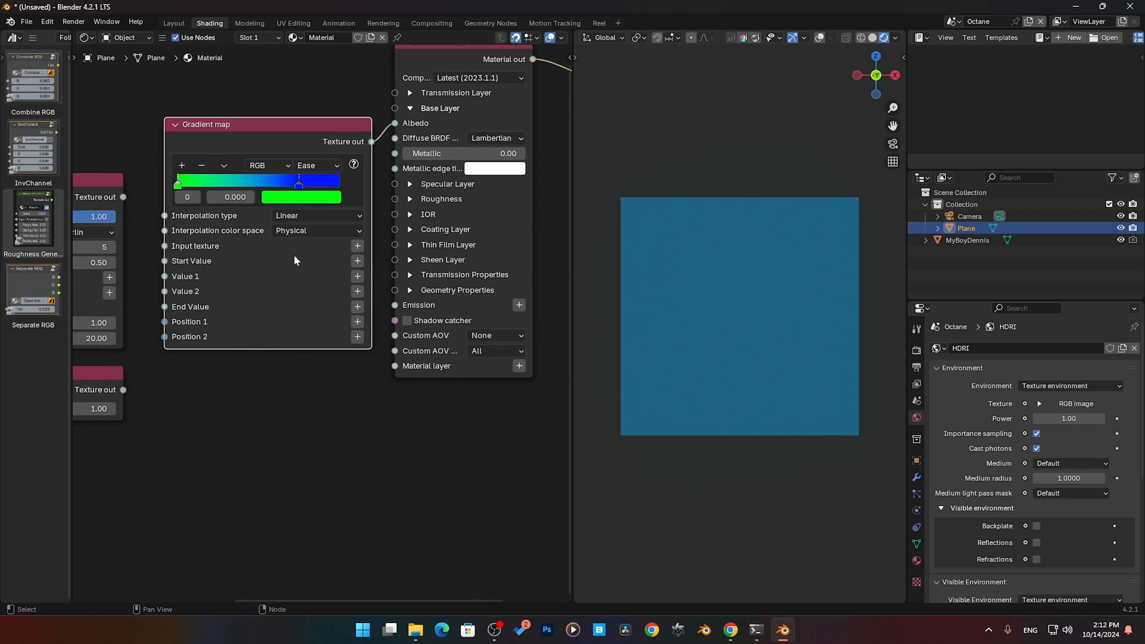
pyautogui.moveTo(236, 308); pyautogui.dragTo(311, 311, button='middle')
pyautogui.click(177, 186)
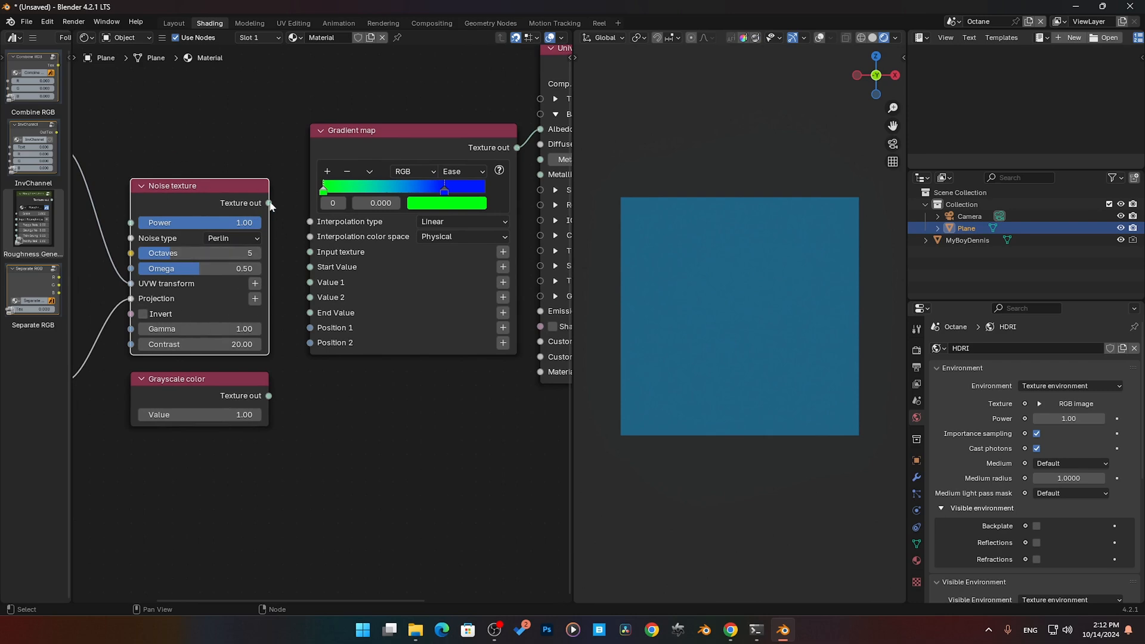
pyautogui.moveTo(269, 203); pyautogui.dragTo(310, 252)
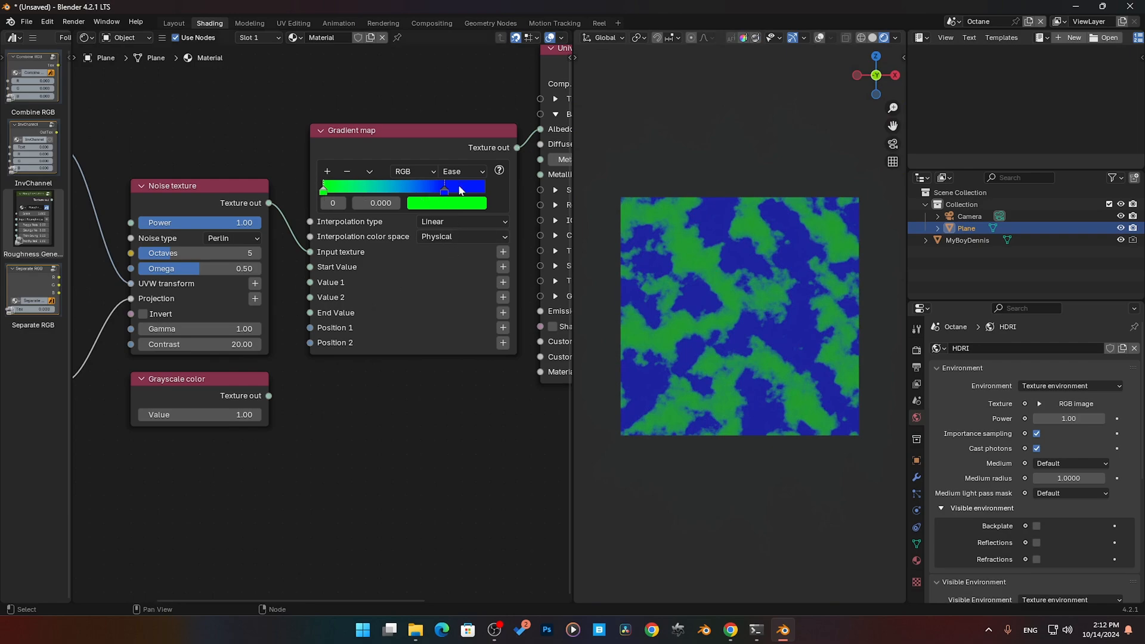
pyautogui.moveTo(449, 186); pyautogui.dragTo(489, 189)
pyautogui.moveTo(375, 190); pyautogui.dragTo(294, 194)
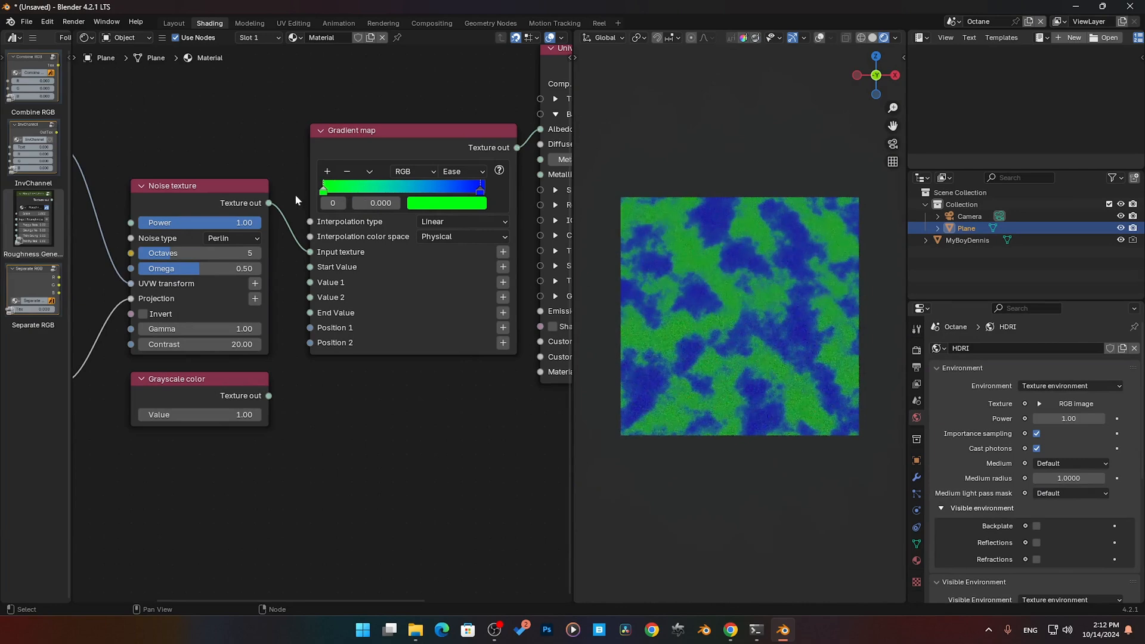
# - Try a Contrast of 10 on the Noise texture node
pyautogui.click(221, 188)
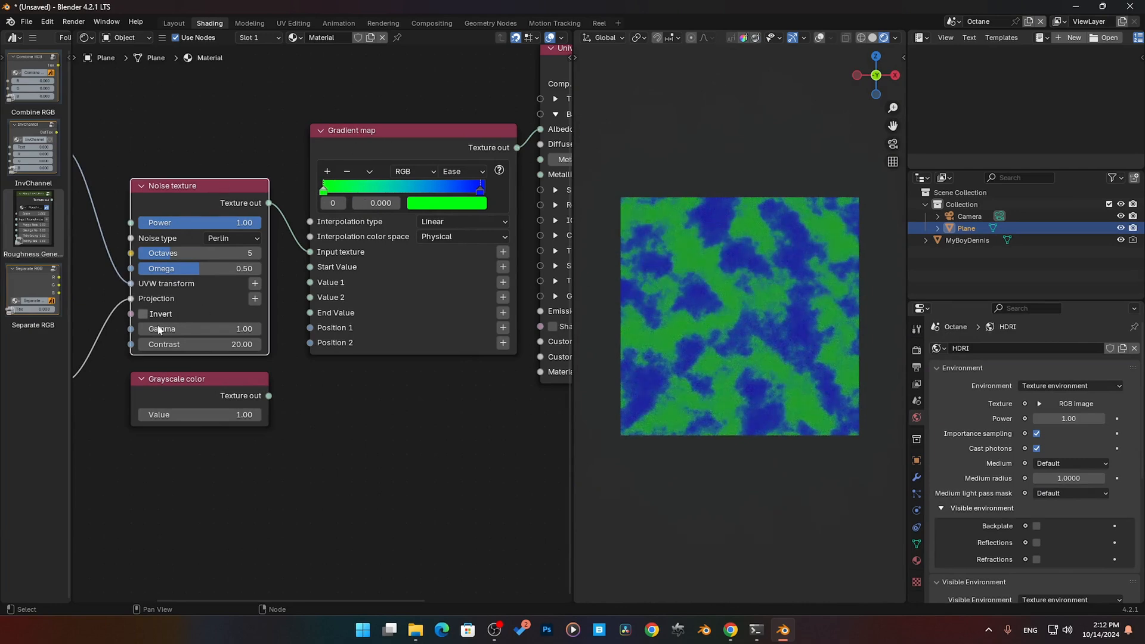
pyautogui.click(203, 344)
pyautogui.write('10')
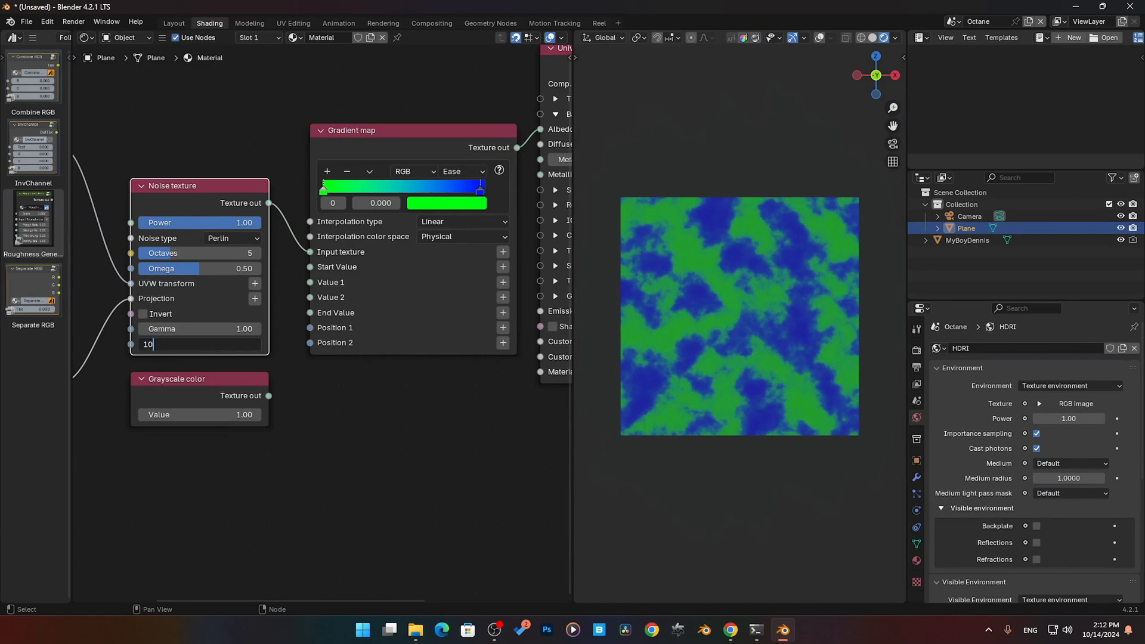
pyautogui.press('Return')
# - Set the Noise texture's Contrast to 50 and move the Gradient map's stops inward, green to about 0.256 and blue to 0.785
pyautogui.click(203, 345)
pyautogui.write('50')
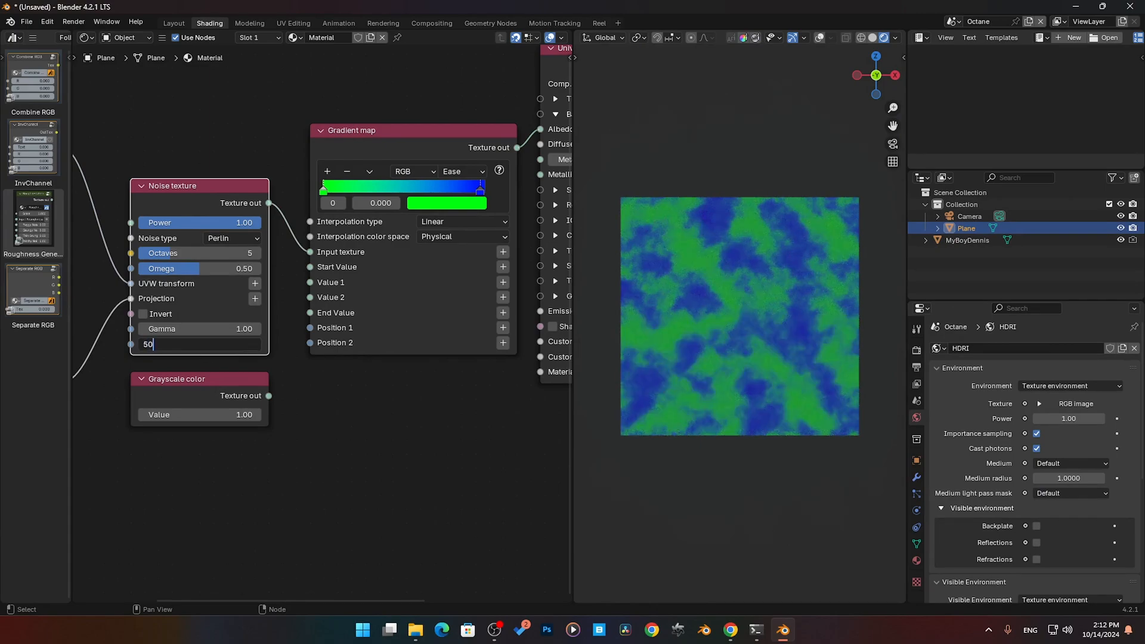
pyautogui.press('Return')
pyautogui.moveTo(335, 192); pyautogui.dragTo(386, 192)
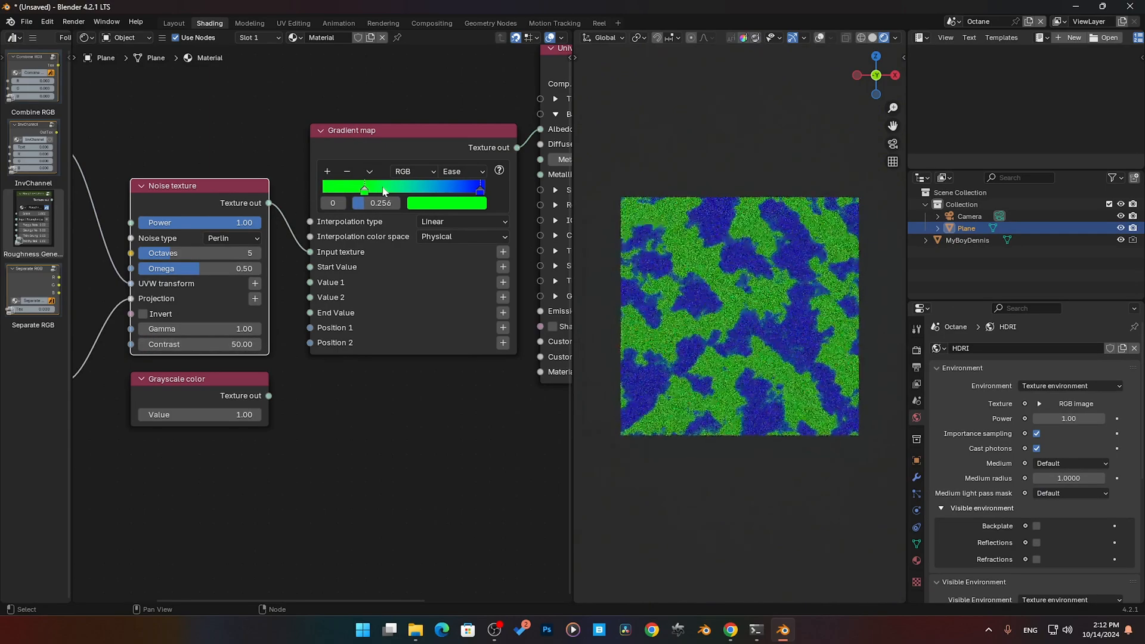
pyautogui.moveTo(462, 190); pyautogui.dragTo(404, 192)
# - Slide the Gradient map's green stop to the ramp's start at 0.000, and move it inward again to 0.211
pyautogui.moveTo(320, 398); pyautogui.dragTo(316, 397, button='middle')
pyautogui.moveTo(137, 251); pyautogui.dragTo(340, 301, button='middle')
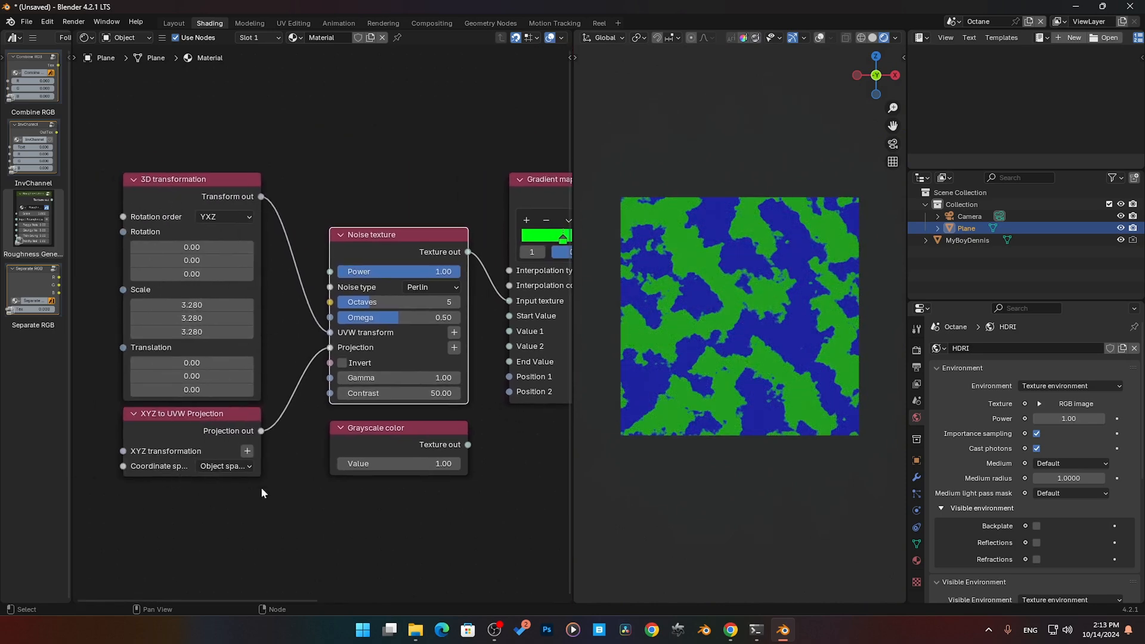
pyautogui.moveTo(260, 486); pyautogui.dragTo(158, 387, button='middle')
pyautogui.moveTo(417, 353); pyautogui.dragTo(273, 346, button='middle')
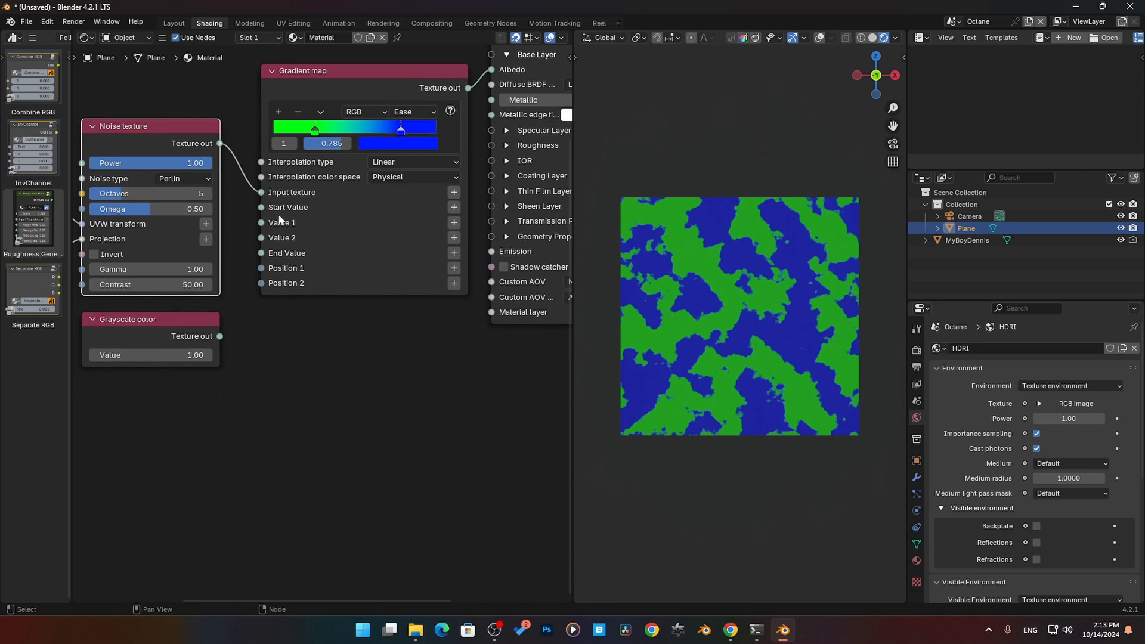
pyautogui.click(333, 88)
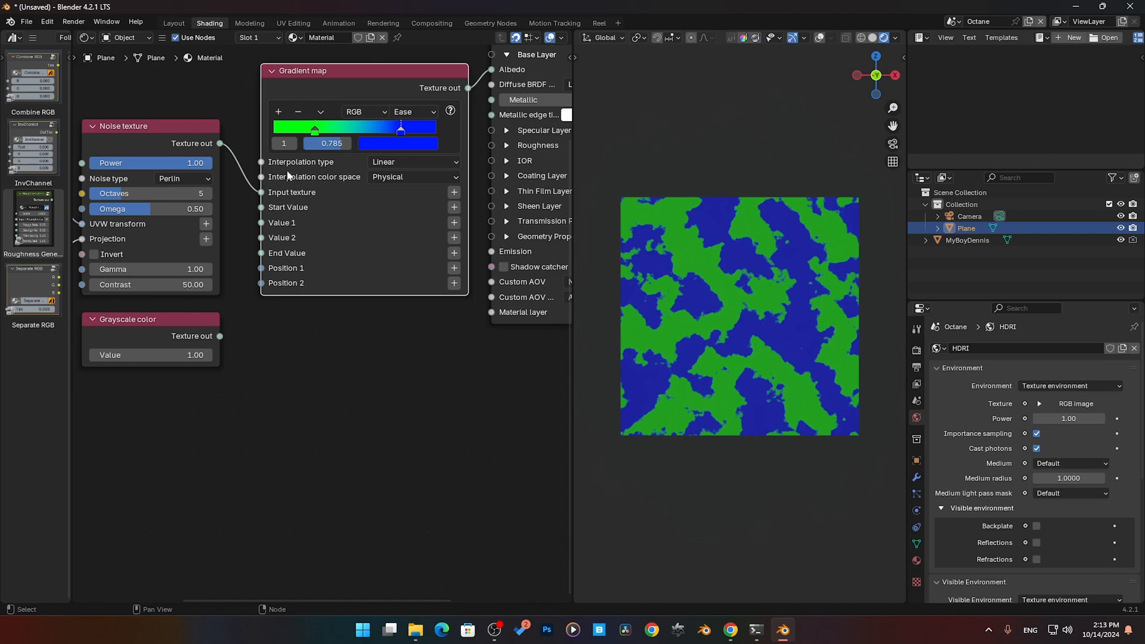
pyautogui.moveTo(316, 136); pyautogui.dragTo(273, 132)
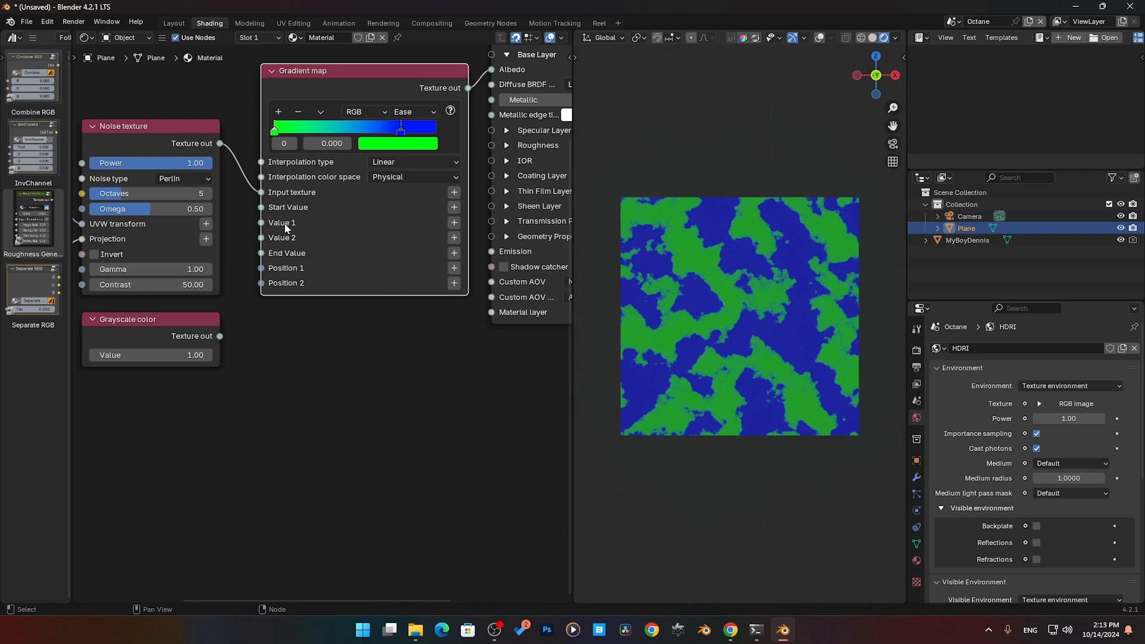
pyautogui.moveTo(277, 130); pyautogui.dragTo(314, 134)
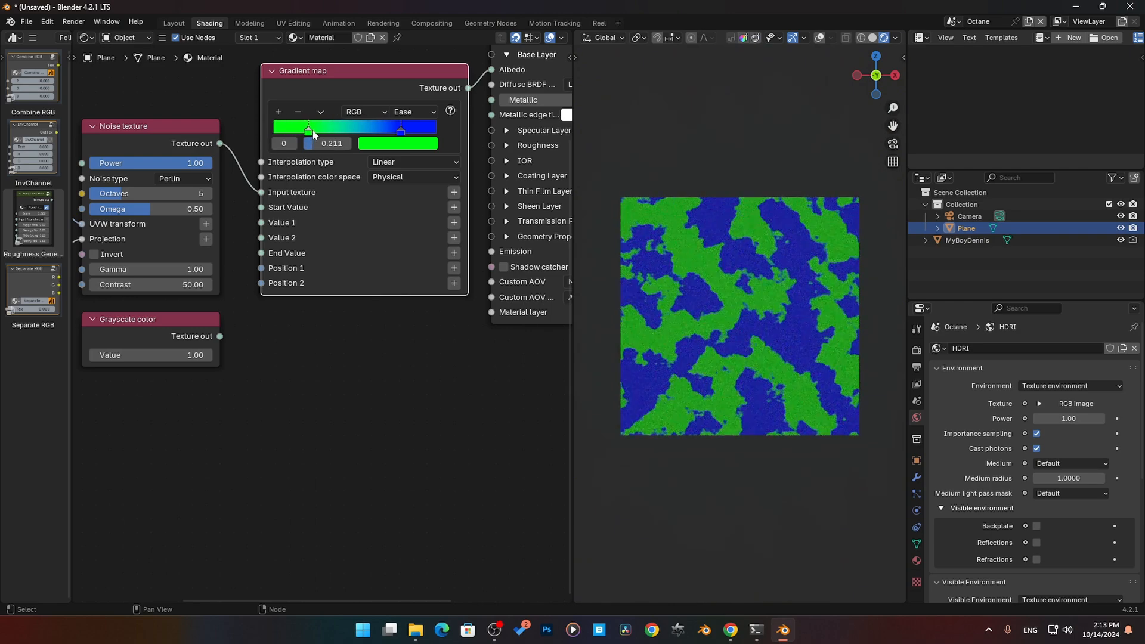
# - Connect the Grayscale color's output to the Gradient map's Start Value and vary its Value from 1.00 to 0.00 and 0.63
pyautogui.click(143, 335)
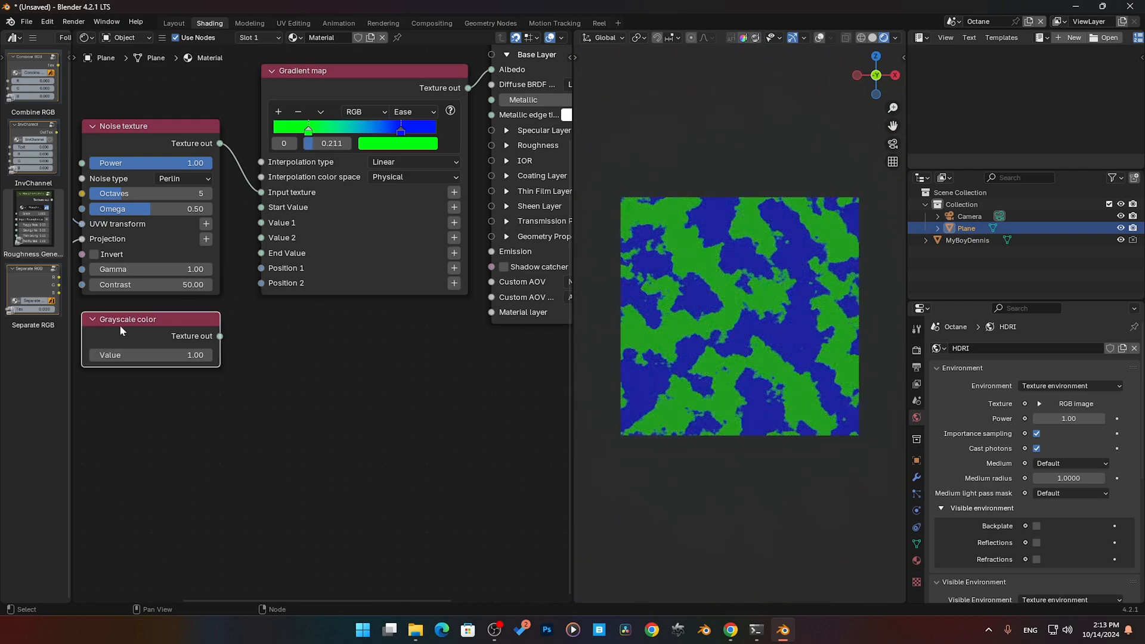
pyautogui.moveTo(130, 354); pyautogui.dragTo(75, 354)
pyautogui.moveTo(220, 335); pyautogui.dragTo(258, 208)
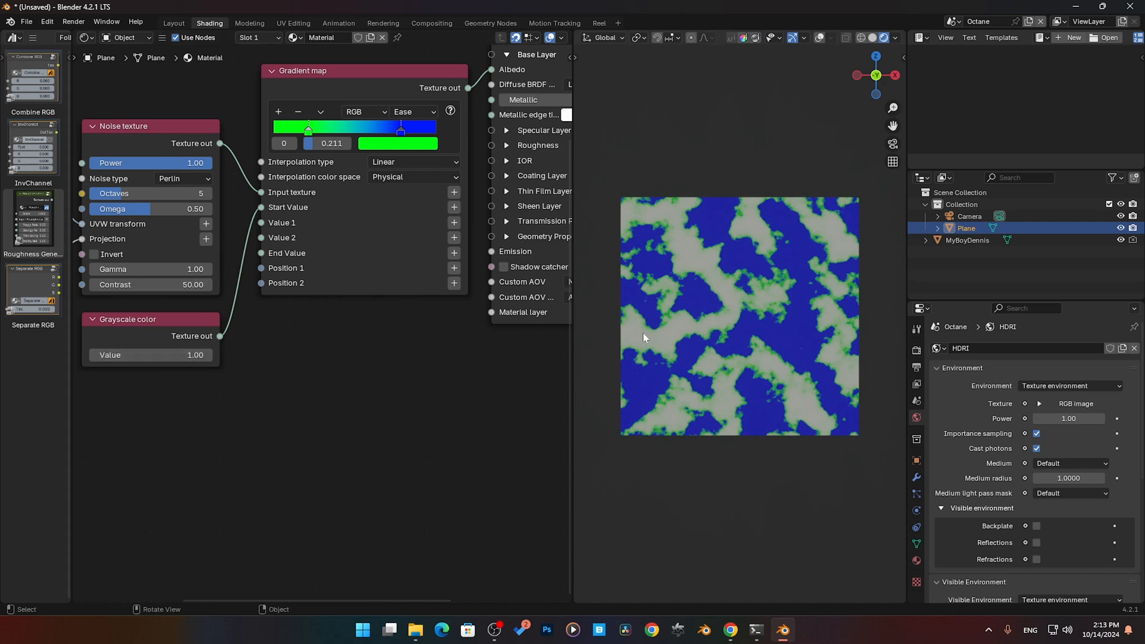
pyautogui.moveTo(201, 355); pyautogui.dragTo(131, 355)
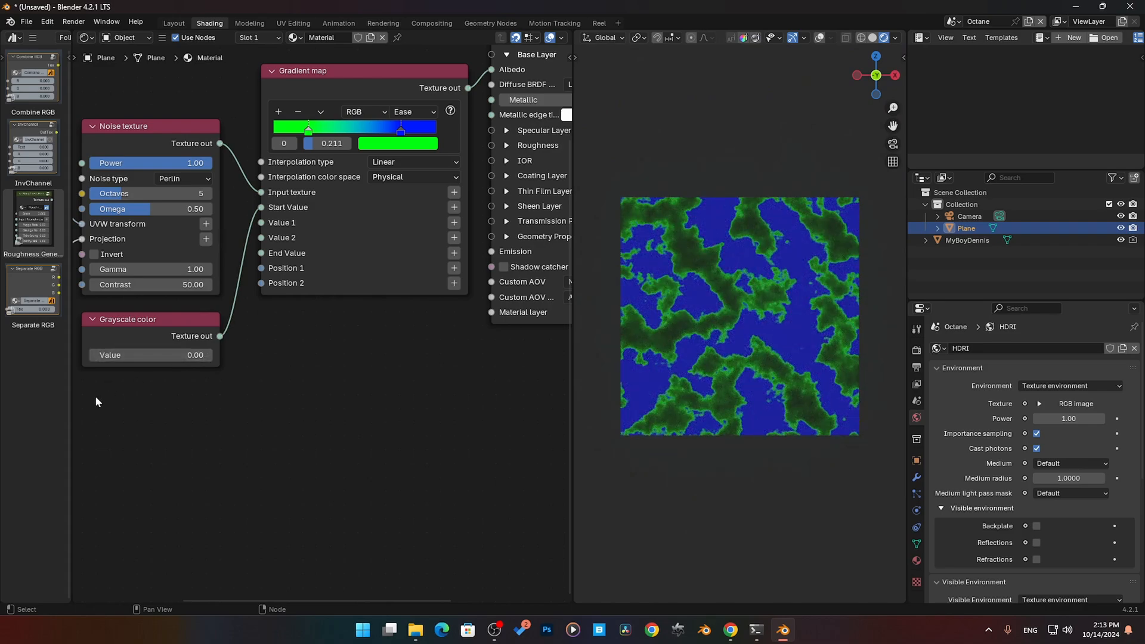
pyautogui.moveTo(149, 355); pyautogui.dragTo(188, 355)
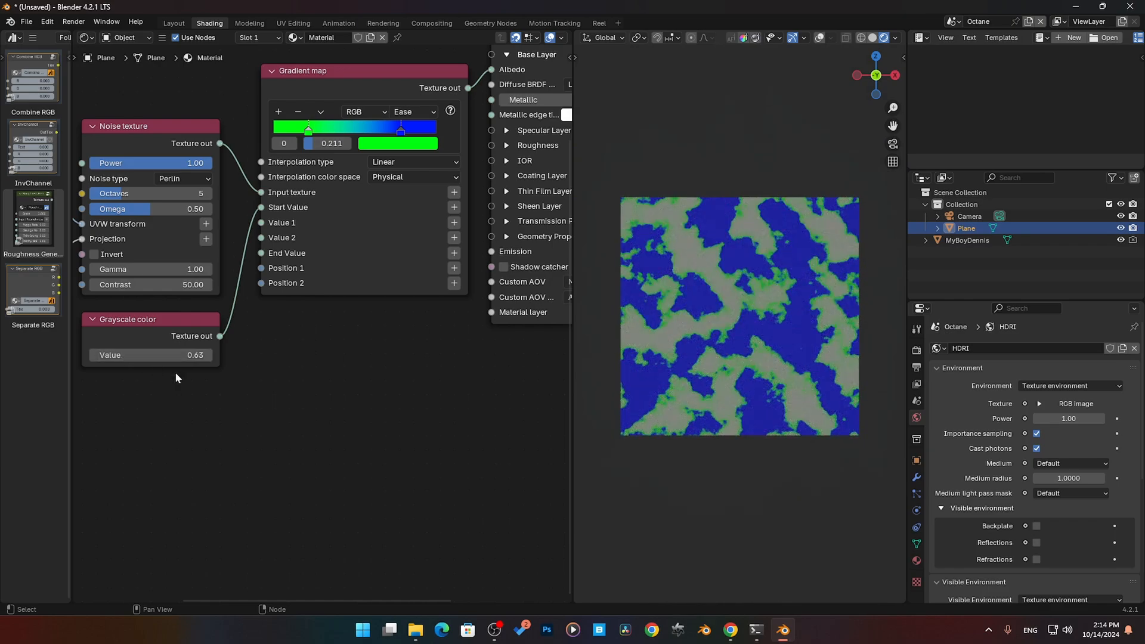
# - Reroute the Grayscale color link to End Value, Value 2 and Value 1 in turn, varying its Value through 0.03, 0.81, 0.30 and 0.06
pyautogui.moveTo(260, 207); pyautogui.dragTo(260, 253)
pyautogui.moveTo(183, 355)
pyautogui.mouseDown()
pyautogui.moveTo(139, 355)
pyautogui.moveTo(244, 356)
pyautogui.moveTo(185, 355)
pyautogui.mouseUp()
pyautogui.moveTo(261, 257)
pyautogui.mouseDown()
pyautogui.moveTo(241, 253)
pyautogui.moveTo(257, 237)
pyautogui.mouseUp()
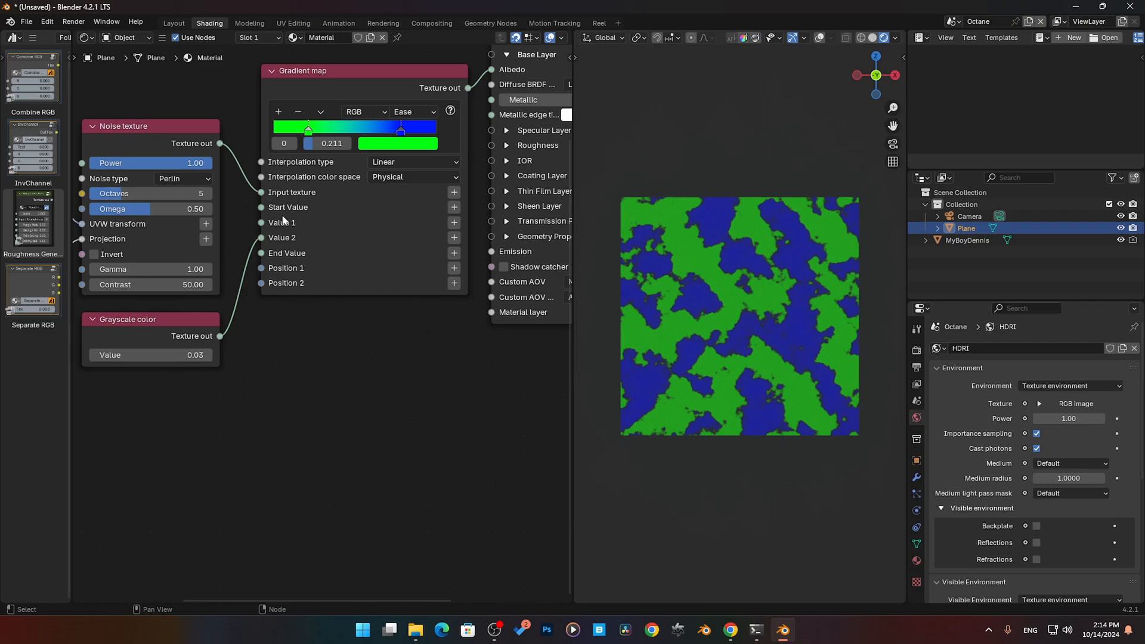
pyautogui.moveTo(160, 356); pyautogui.dragTo(199, 356)
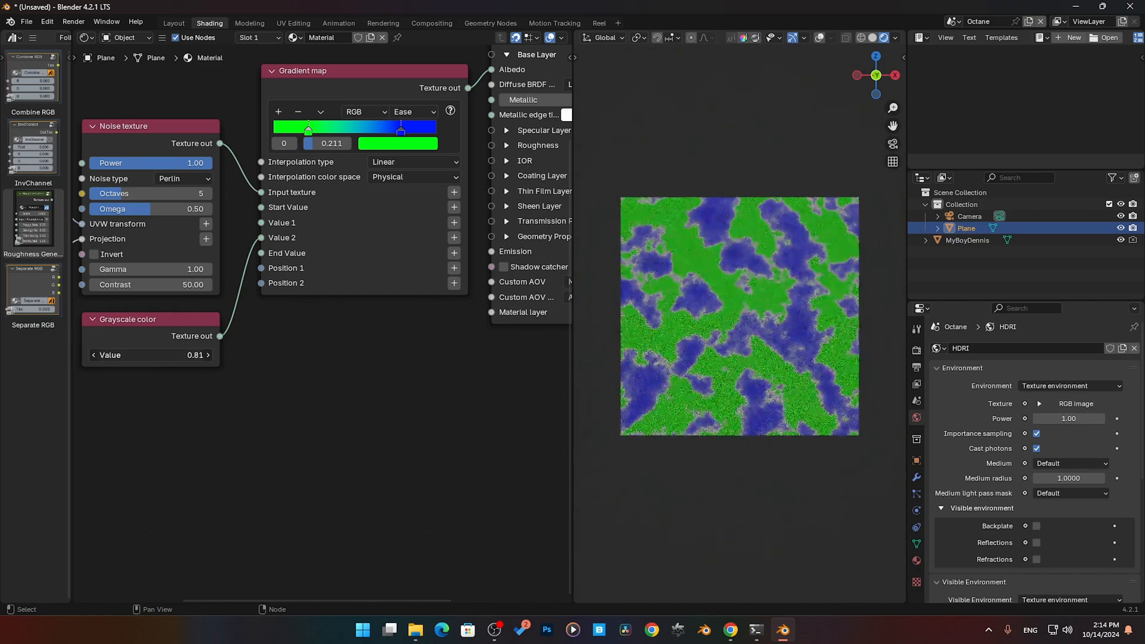
pyautogui.moveTo(200, 356)
pyautogui.mouseDown()
pyautogui.moveTo(159, 356)
pyautogui.moveTo(208, 356)
pyautogui.moveTo(159, 355)
pyautogui.moveTo(182, 356)
pyautogui.mouseUp()
pyautogui.moveTo(260, 237); pyautogui.dragTo(260, 223)
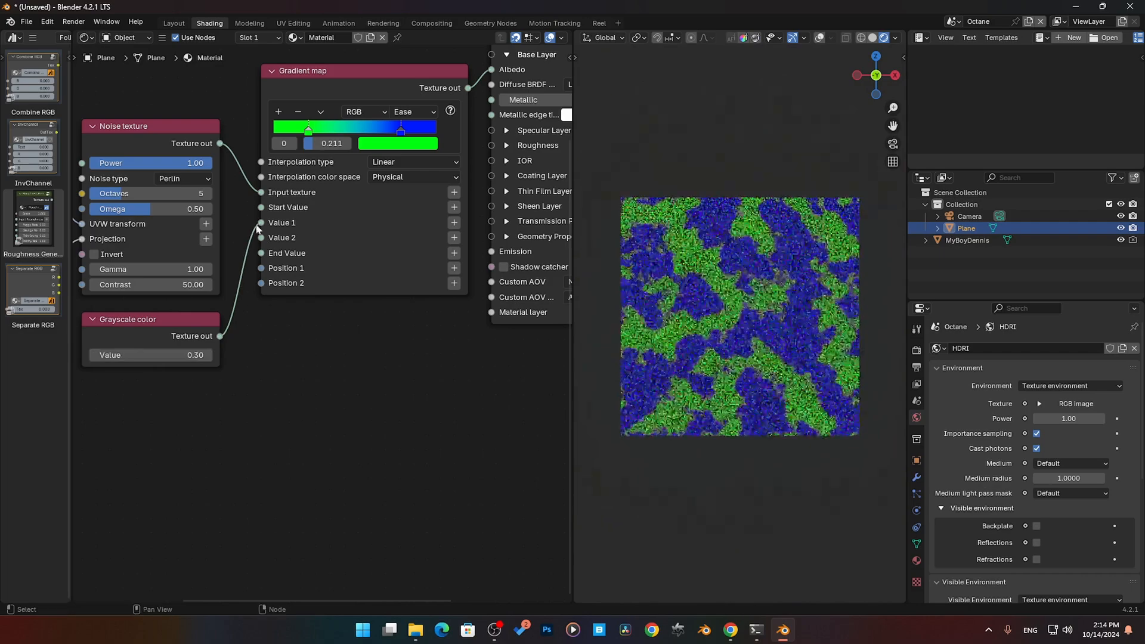
pyautogui.moveTo(181, 355)
pyautogui.mouseDown()
pyautogui.moveTo(205, 355)
pyautogui.moveTo(163, 355)
pyautogui.mouseUp()
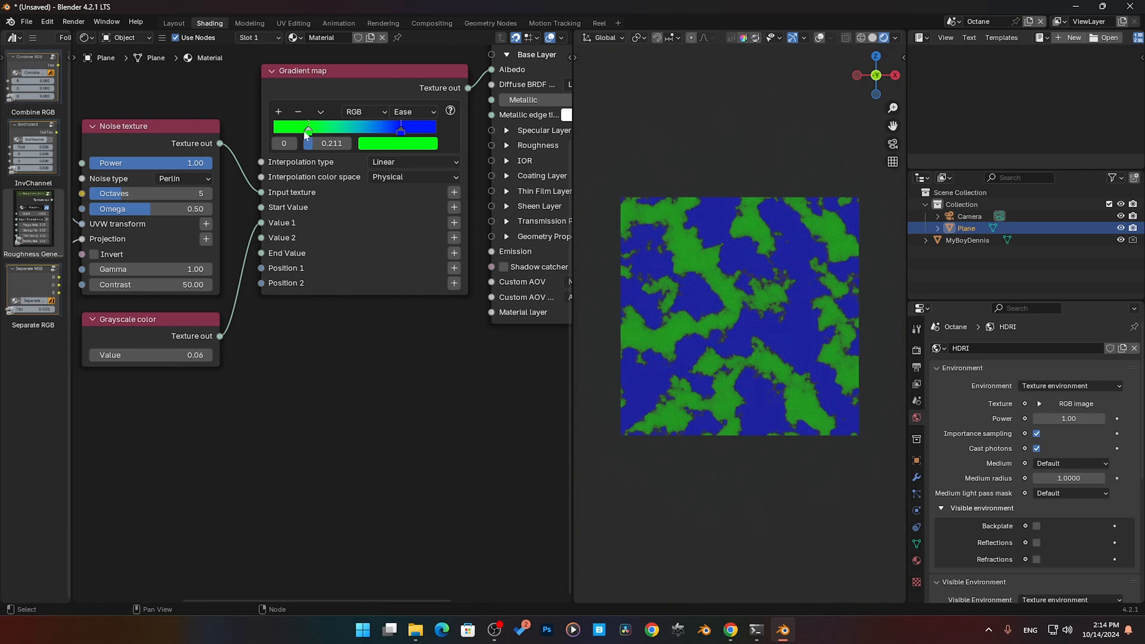
# - Add two stops to the Gradient map's ramp, and feed the Grayscale color into Value 2 with a Value of 1.00
pyautogui.click(278, 112)
pyautogui.click(279, 112)
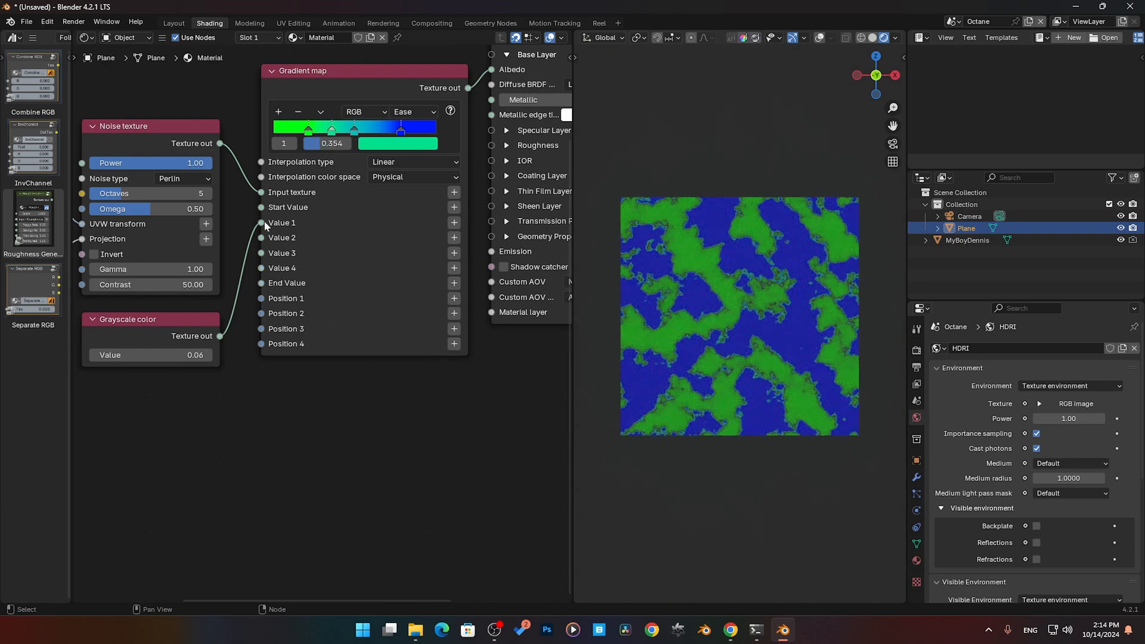
pyautogui.moveTo(266, 225); pyautogui.dragTo(261, 237)
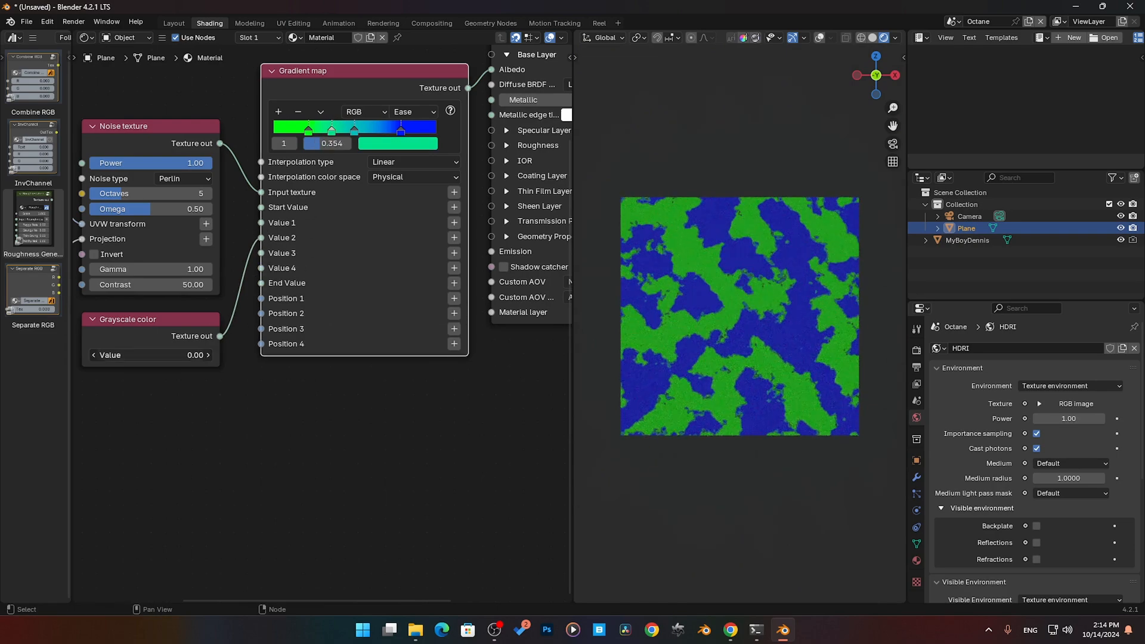
pyautogui.moveTo(151, 355); pyautogui.dragTo(211, 356)
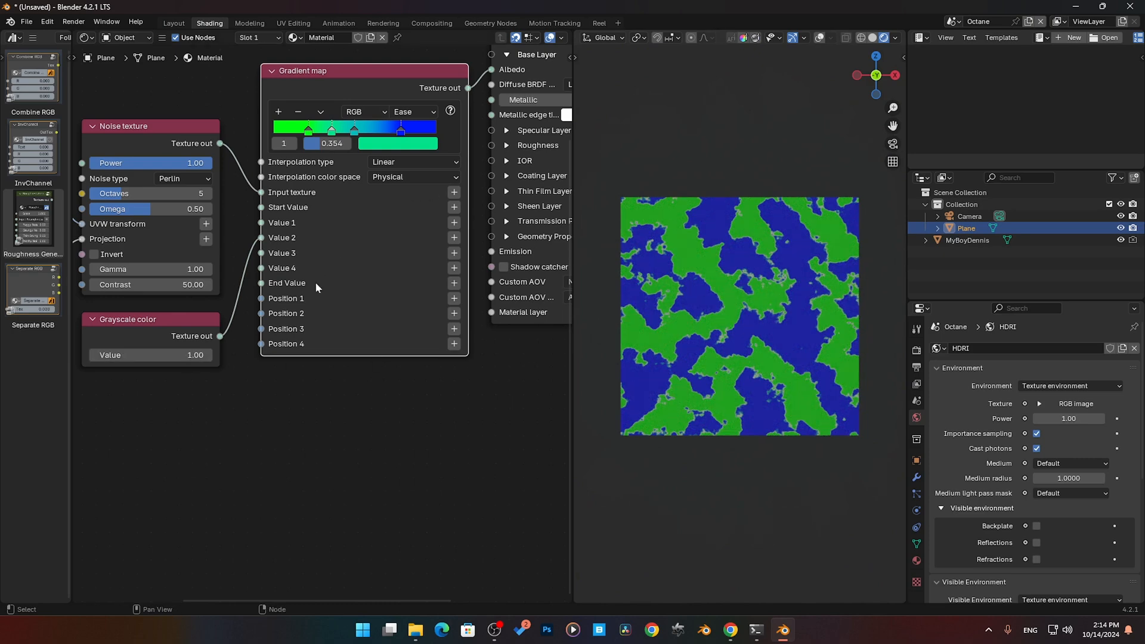
# - Recolor the ramp's stop 1 red and spread the stops apart, with the green stop at 0.174
pyautogui.click(377, 147)
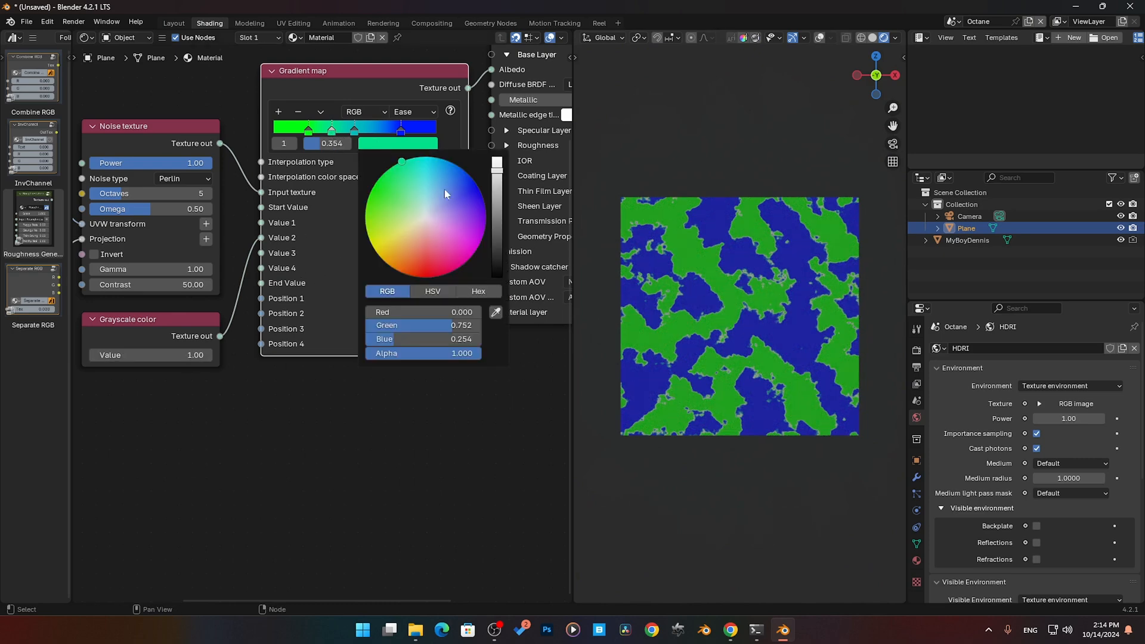
pyautogui.click(432, 276)
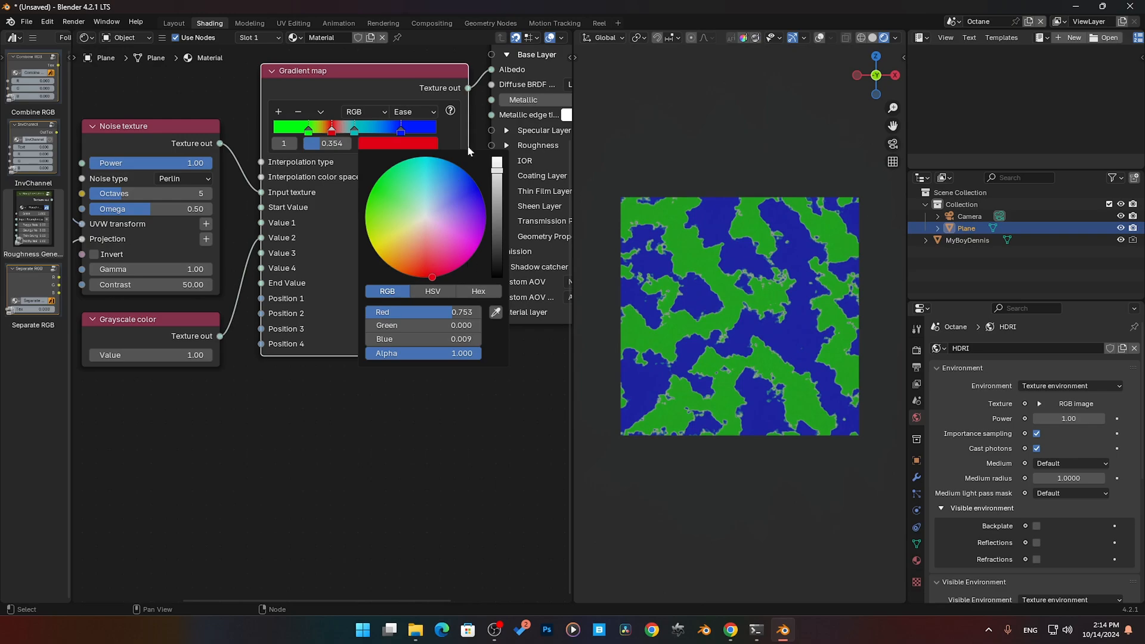
pyautogui.moveTo(354, 131); pyautogui.dragTo(304, 132)
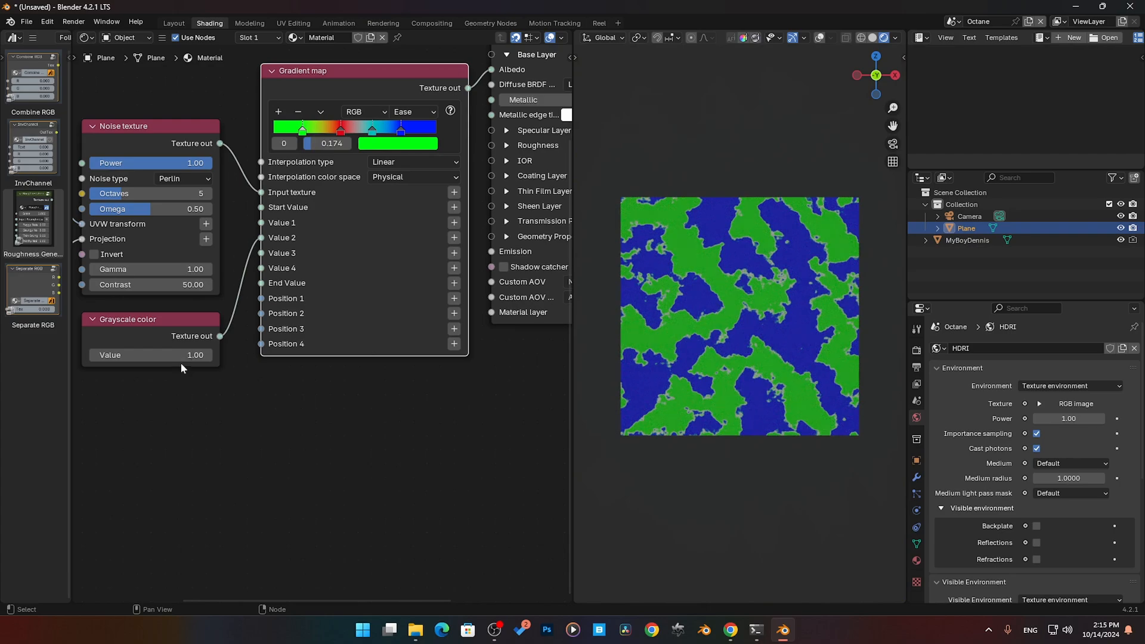
# - Try Grayscale color Values of 0.01 and 0.19, and nudge the ramp's red stop to 0.387
pyautogui.moveTo(178, 355); pyautogui.dragTo(194, 354)
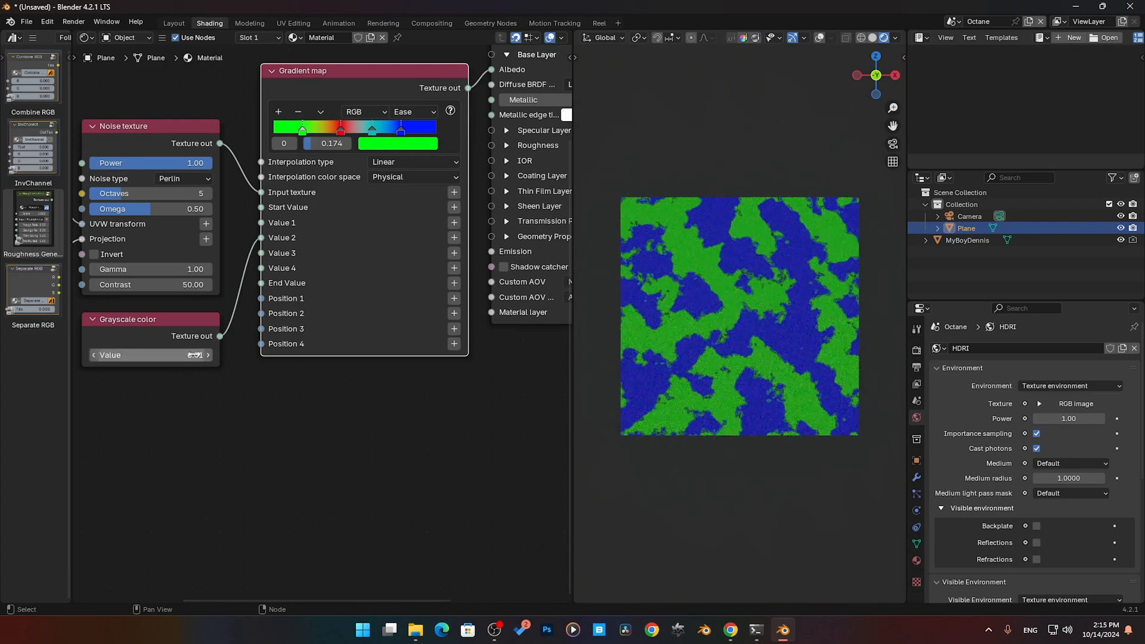
pyautogui.scroll(5, 691, 280)
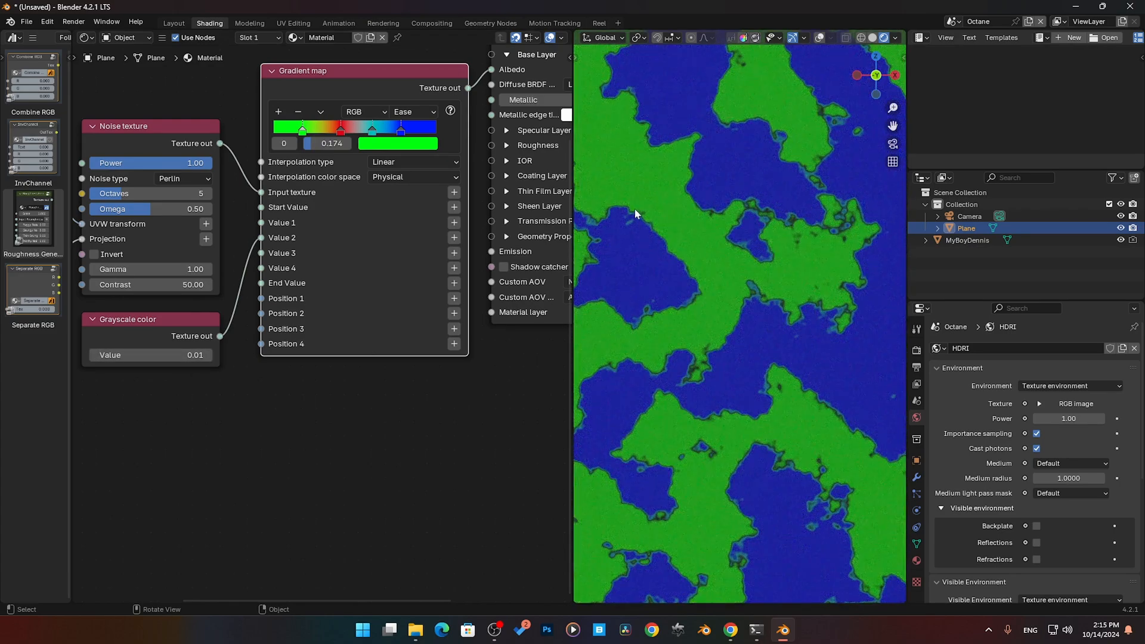
pyautogui.scroll(2, 745, 209)
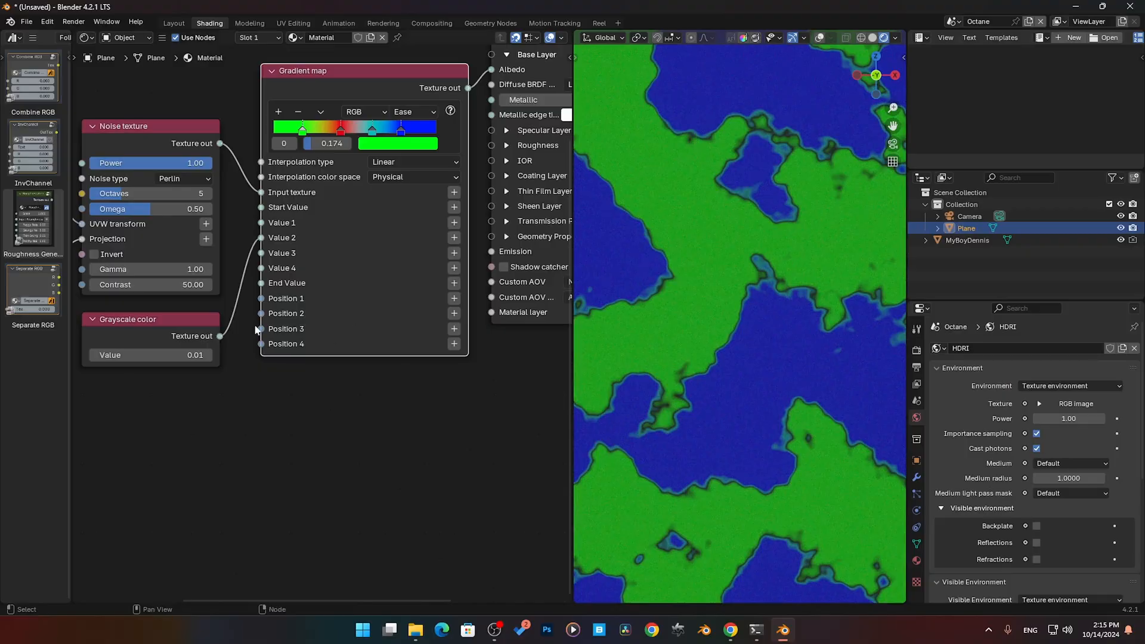
pyautogui.moveTo(187, 354); pyautogui.dragTo(236, 355)
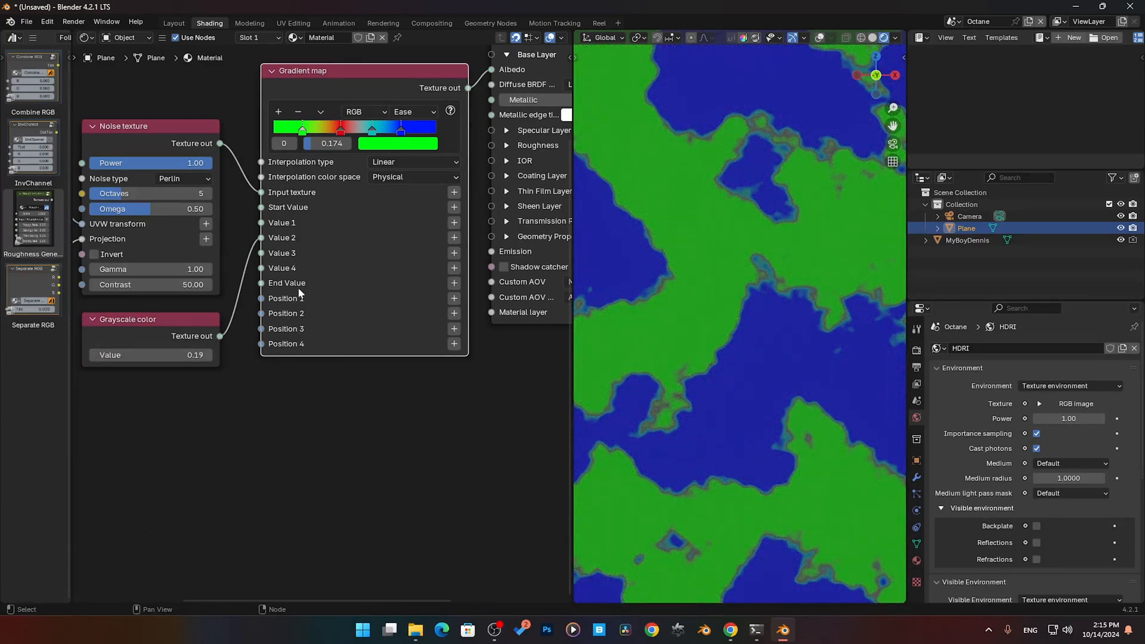
pyautogui.moveTo(340, 131); pyautogui.dragTo(337, 135)
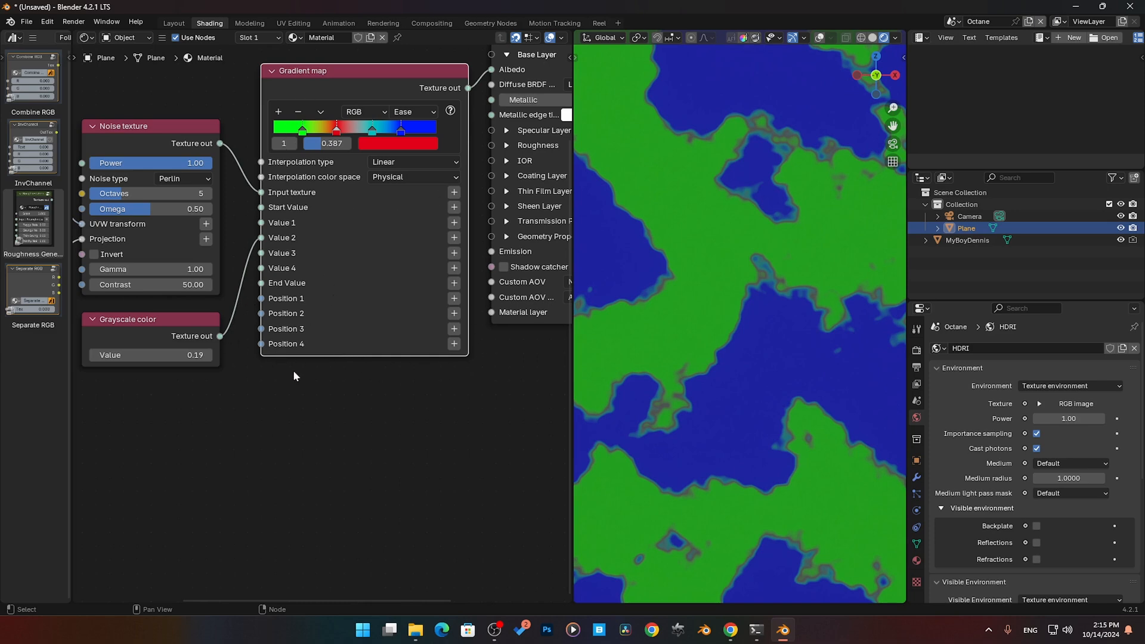
# - Move the Grayscale color link from Value 2 to the Gradient map's End Value and lower its Value to 0.00
pyautogui.moveTo(211, 367); pyautogui.dragTo(219, 399, button='middle')
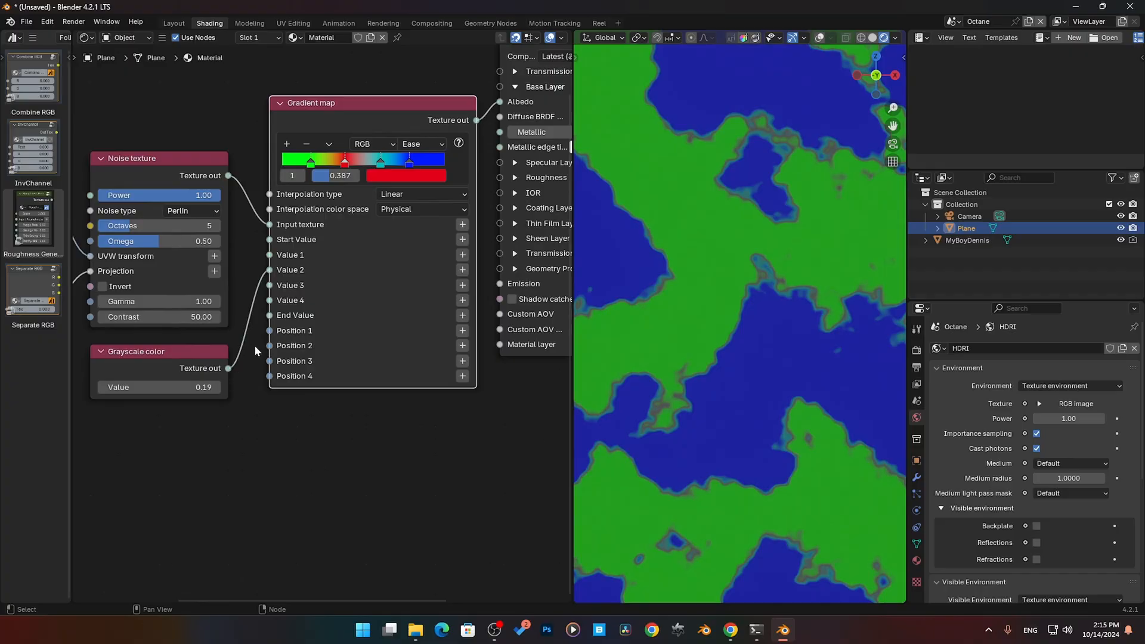
pyautogui.moveTo(266, 272); pyautogui.dragTo(267, 316)
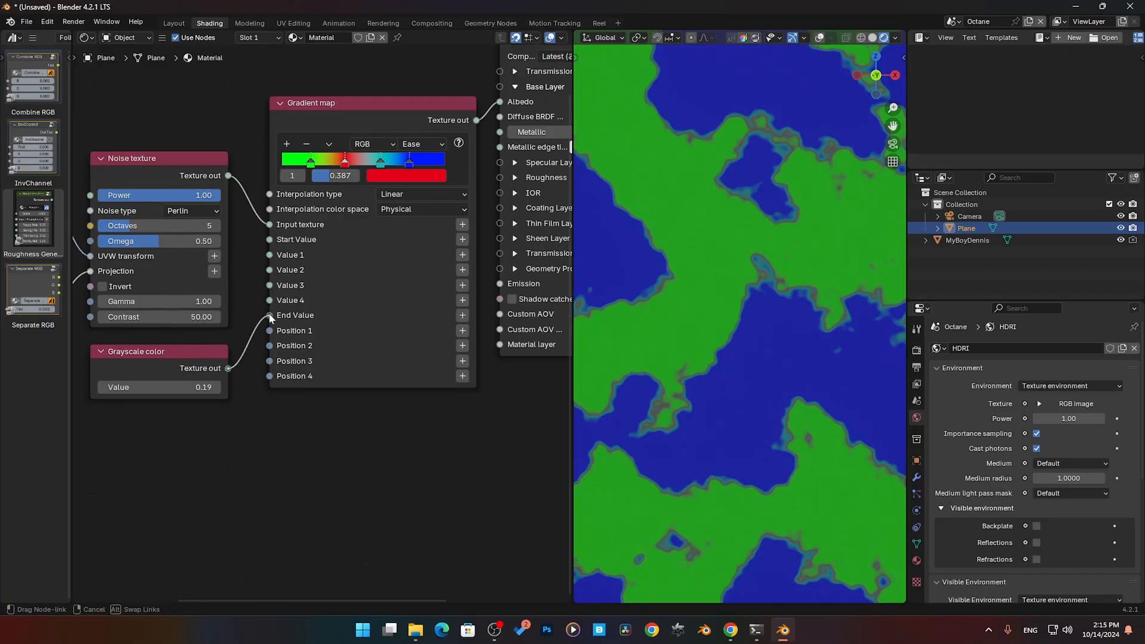
pyautogui.moveTo(190, 389)
pyautogui.mouseDown()
pyautogui.moveTo(239, 389)
pyautogui.moveTo(178, 389)
pyautogui.mouseUp()
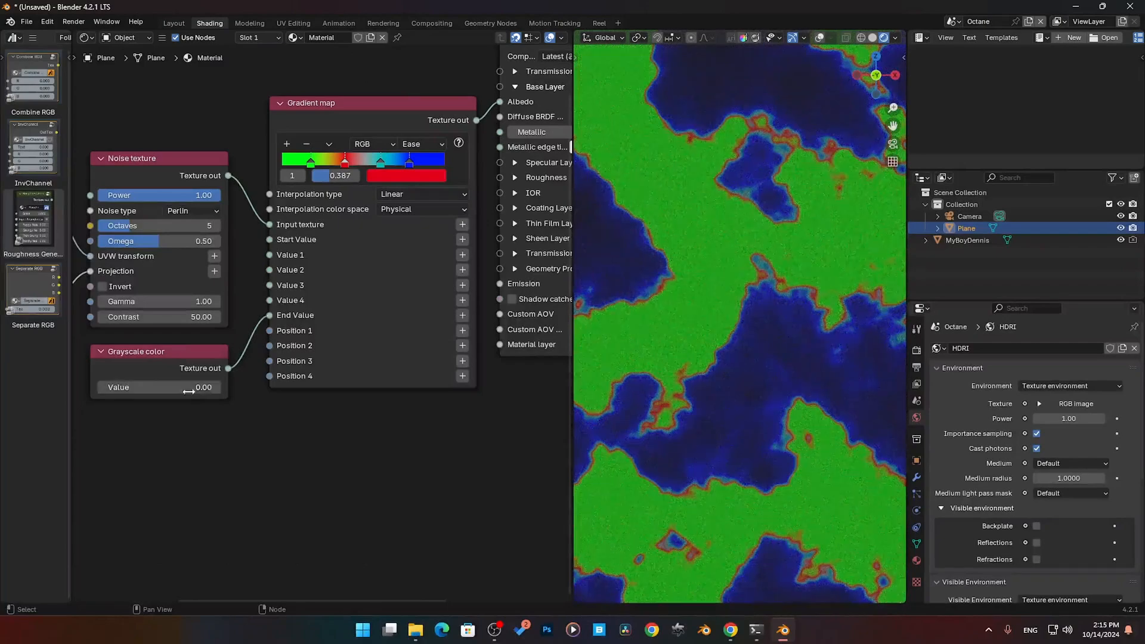
# - Reset the Gradient map node to its default settings
pyautogui.scroll(-1, 353, 347)
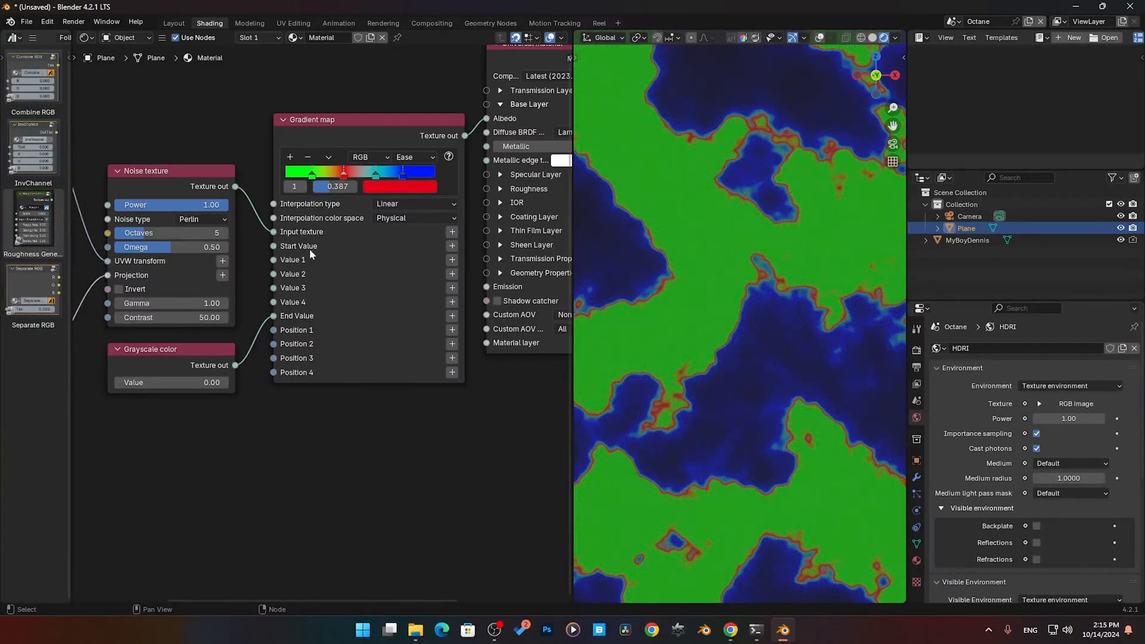
pyautogui.click(360, 135)
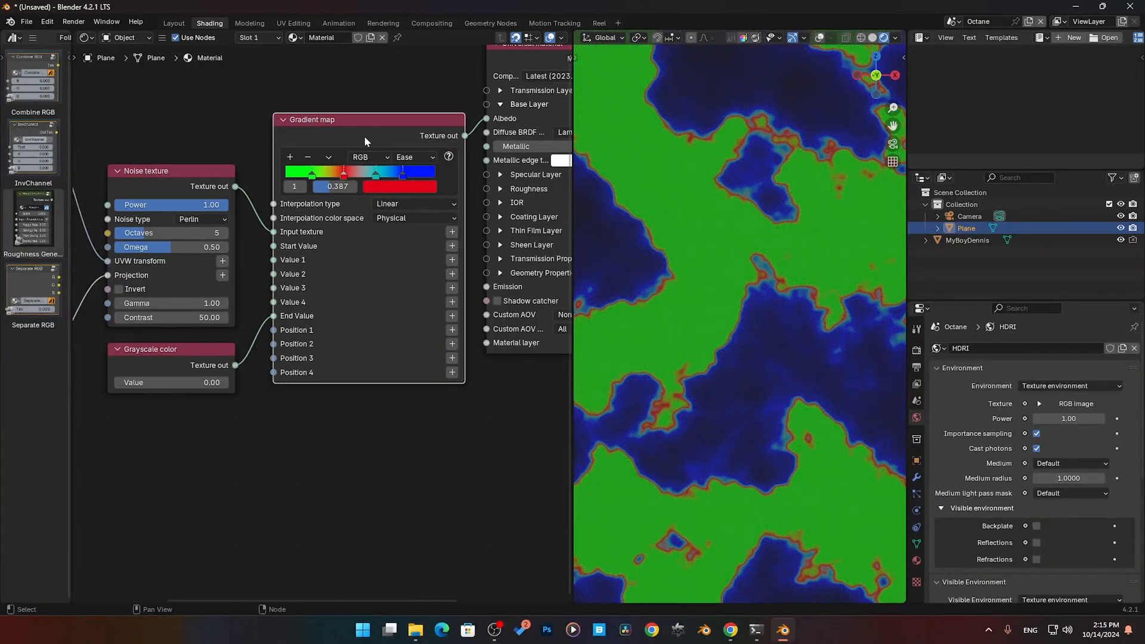
pyautogui.press('BackSpace')
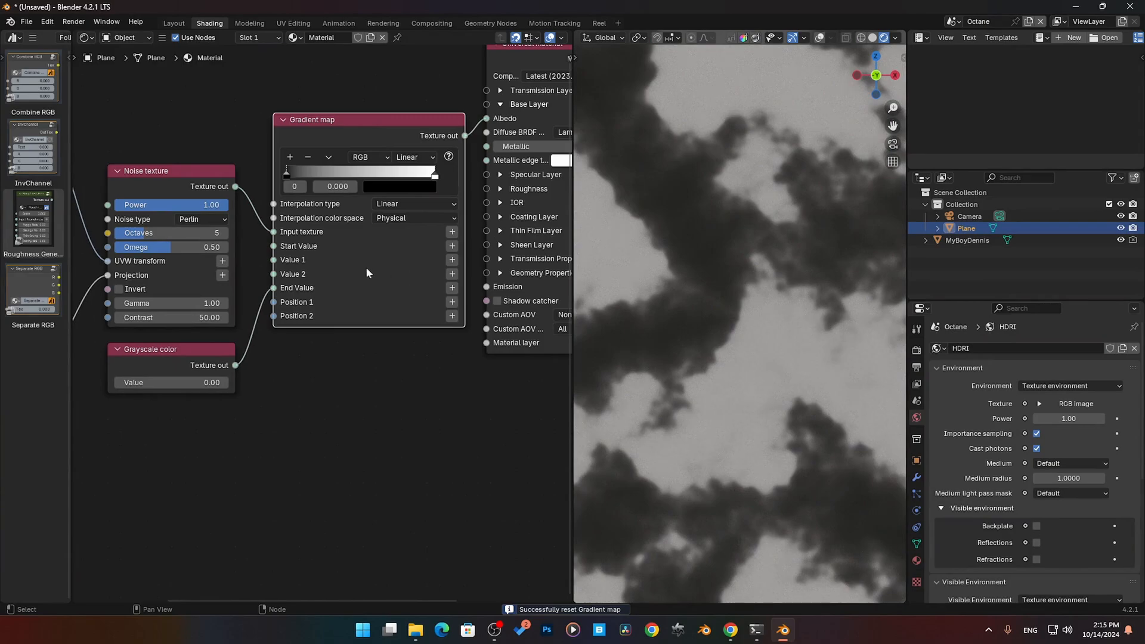
# - Tighten the black-to-white ramp by placing the black stop at 0.417 and the white stop just past the ramp's middle
pyautogui.moveTo(289, 176); pyautogui.dragTo(361, 178)
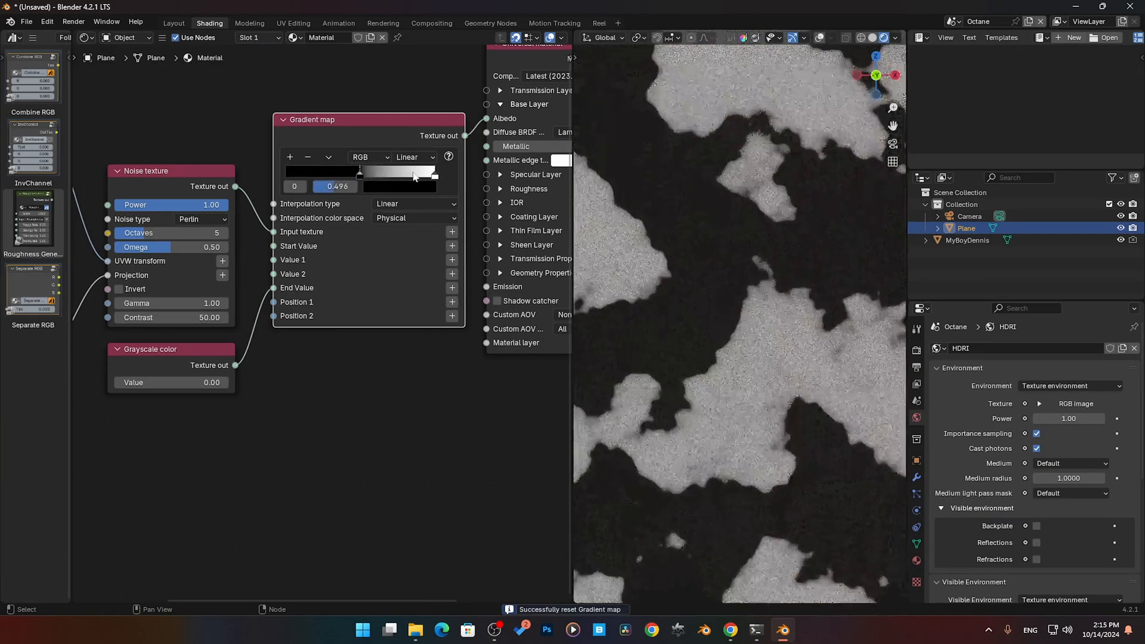
pyautogui.moveTo(433, 177); pyautogui.dragTo(347, 177)
pyautogui.scroll(-3, 336, 328)
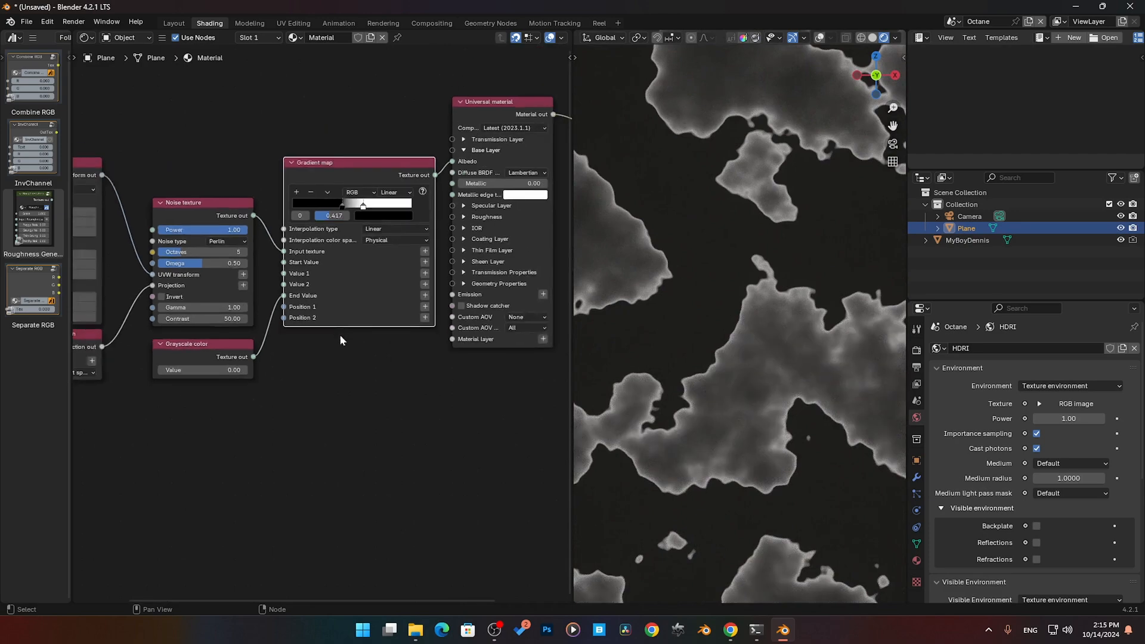
pyautogui.scroll(3, 332, 164)
pyautogui.scroll(1, 337, 161)
pyautogui.moveTo(318, 125); pyautogui.dragTo(295, 177, button='middle')
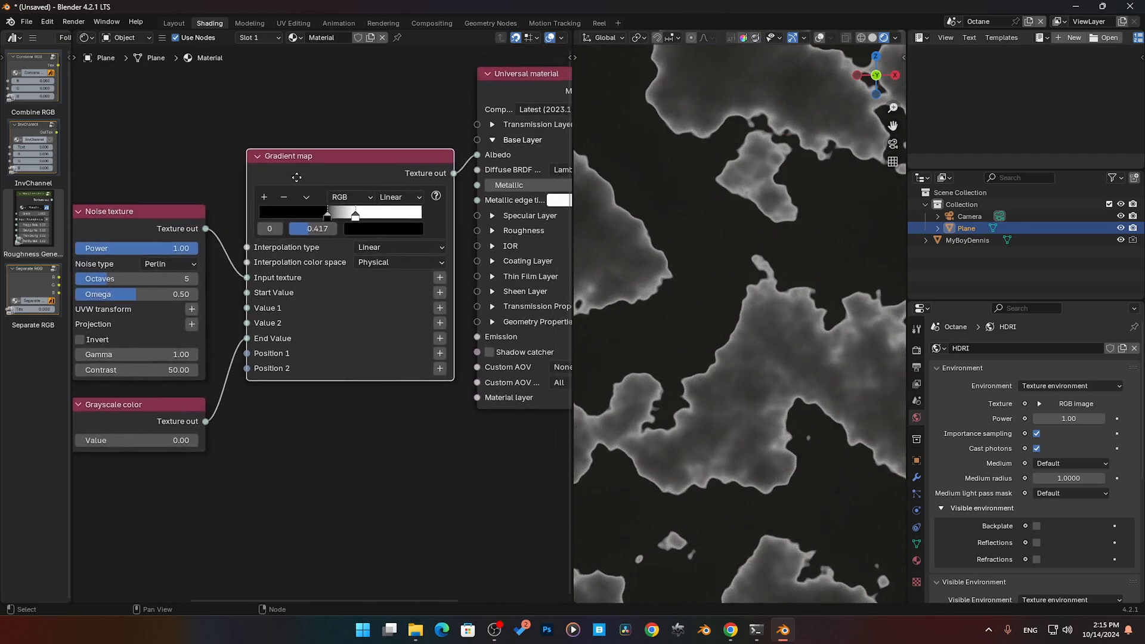